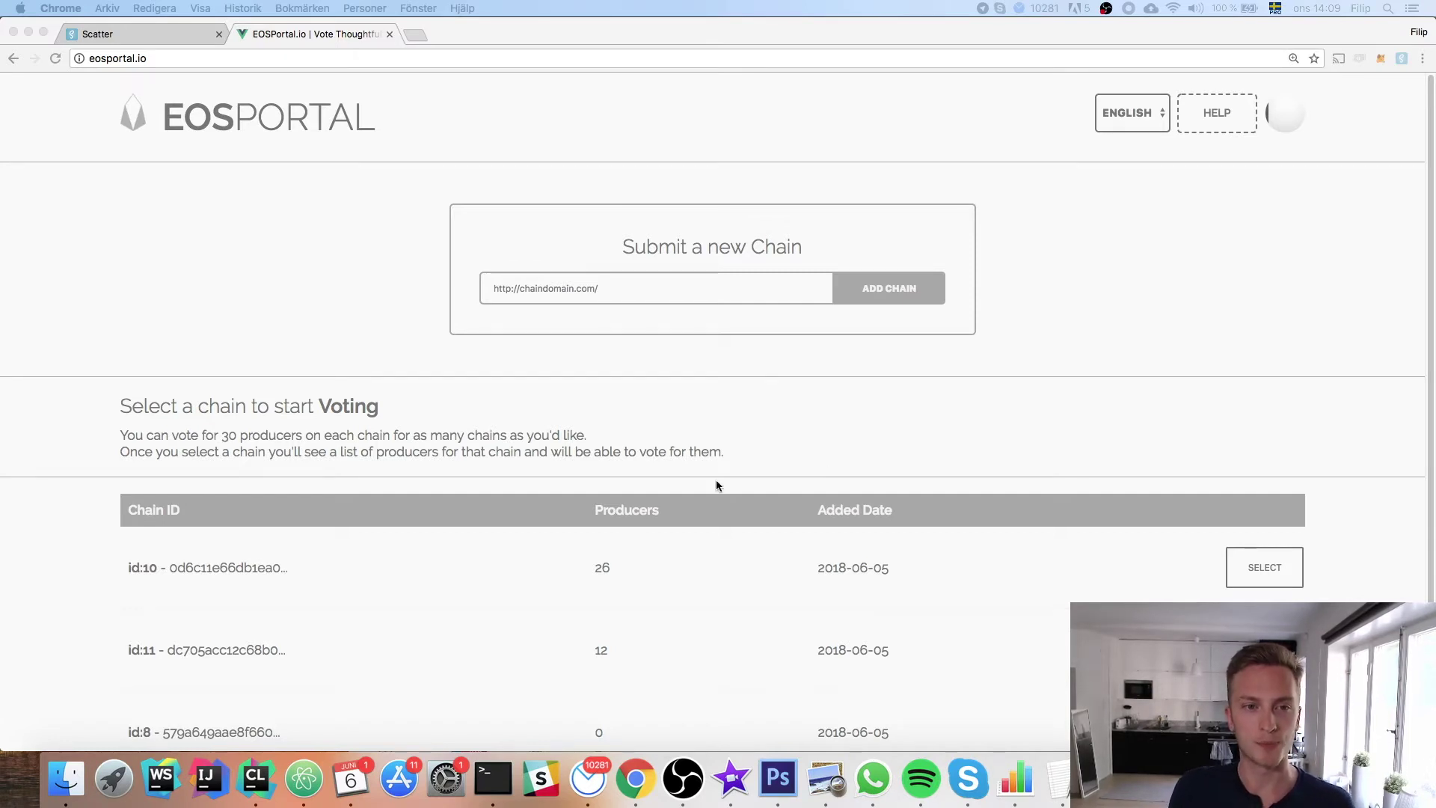
# Step: Bring Chrome forward on get-scatter.com and open Scatter's Chrome Web Store listing
pyautogui.click(329, 243)
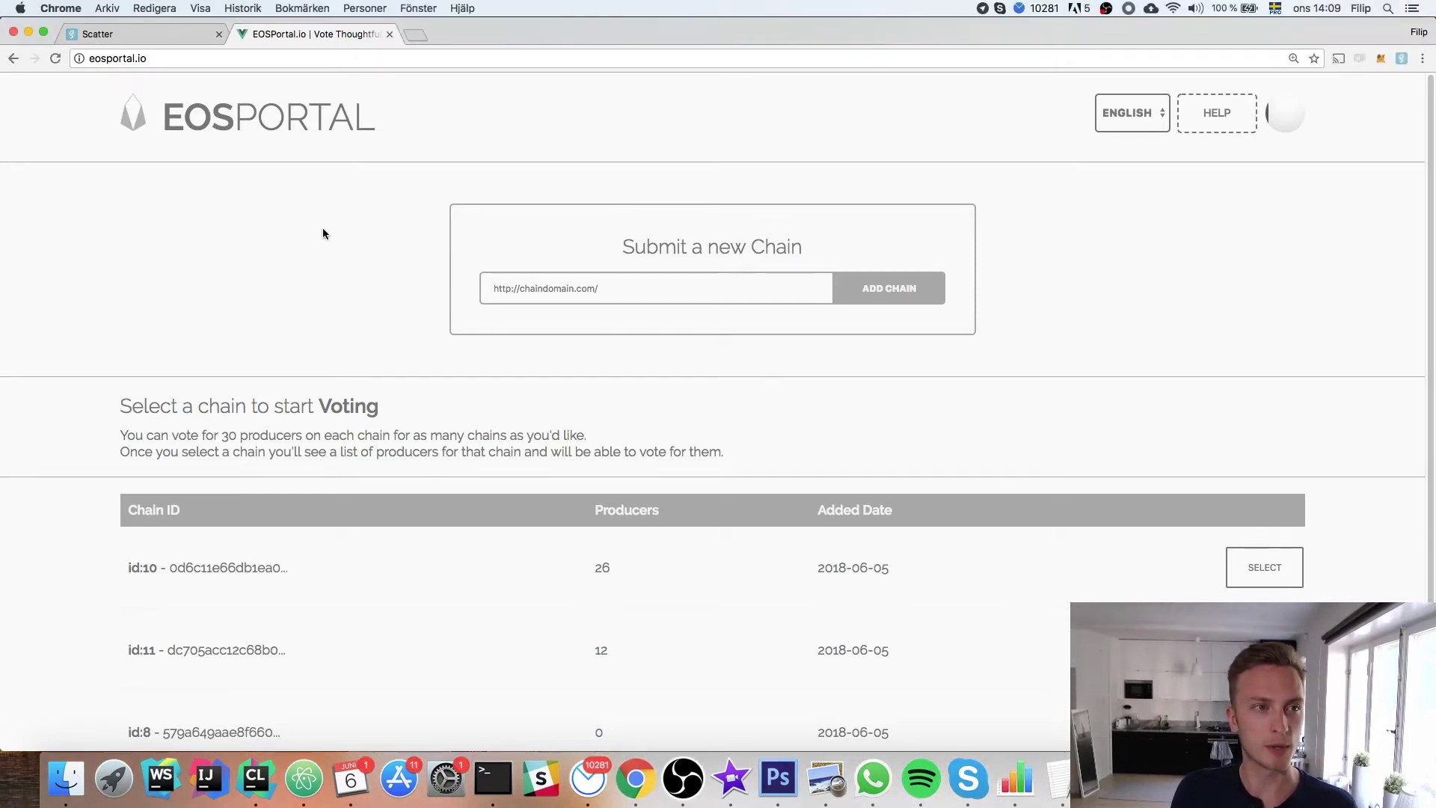
pyautogui.click(174, 31)
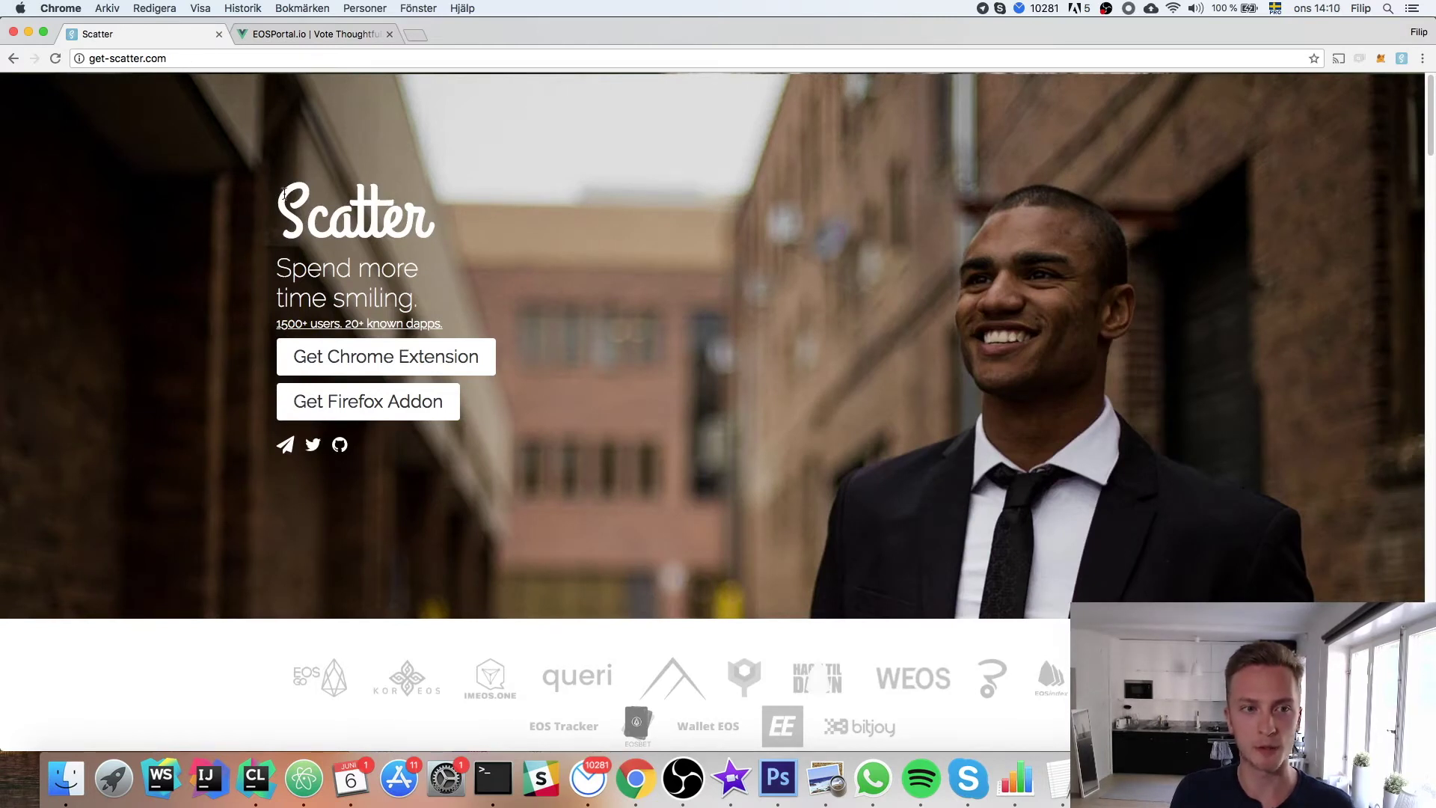
pyautogui.moveTo(287, 192); pyautogui.dragTo(446, 209)
pyautogui.click(449, 214)
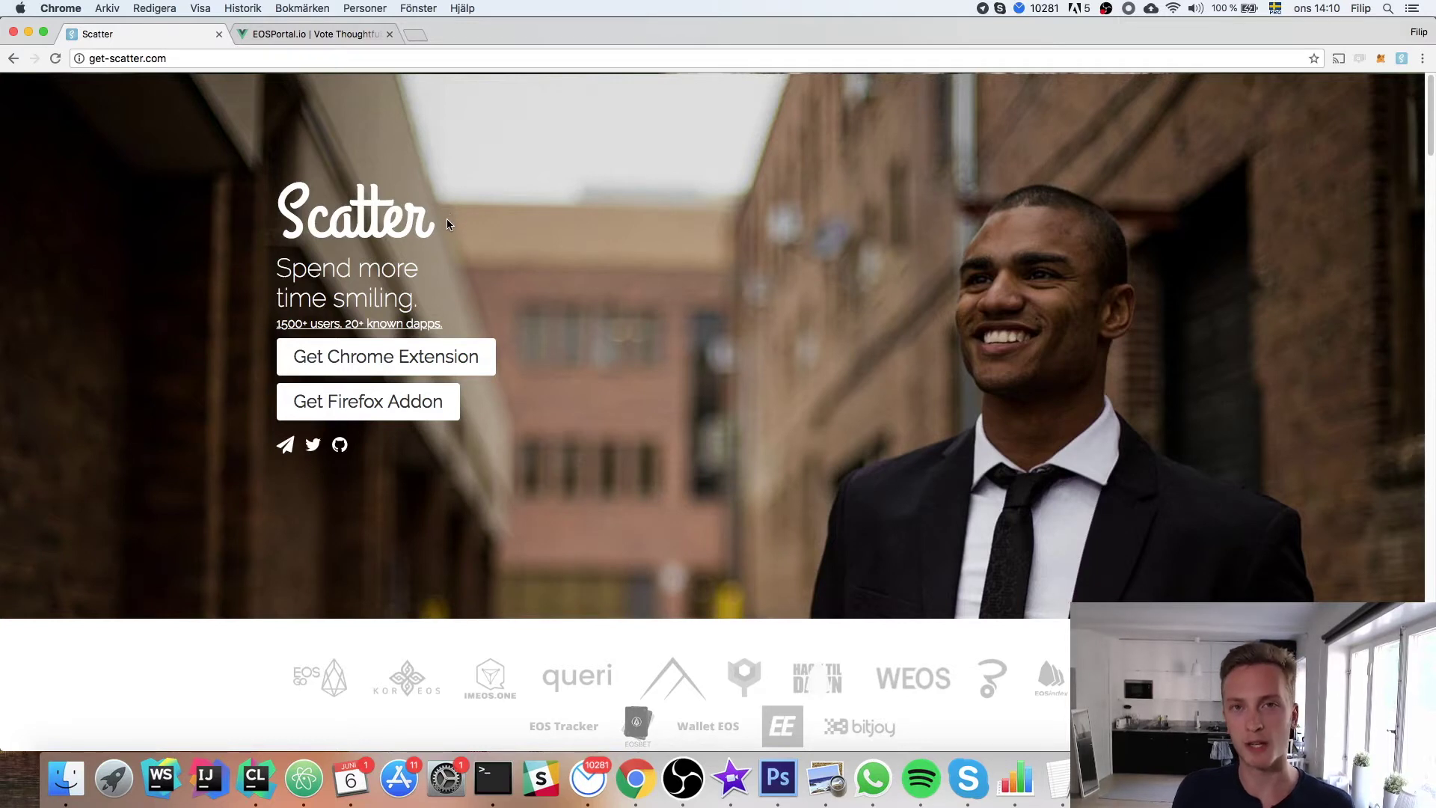
pyautogui.moveTo(447, 218); pyautogui.dragTo(348, 218)
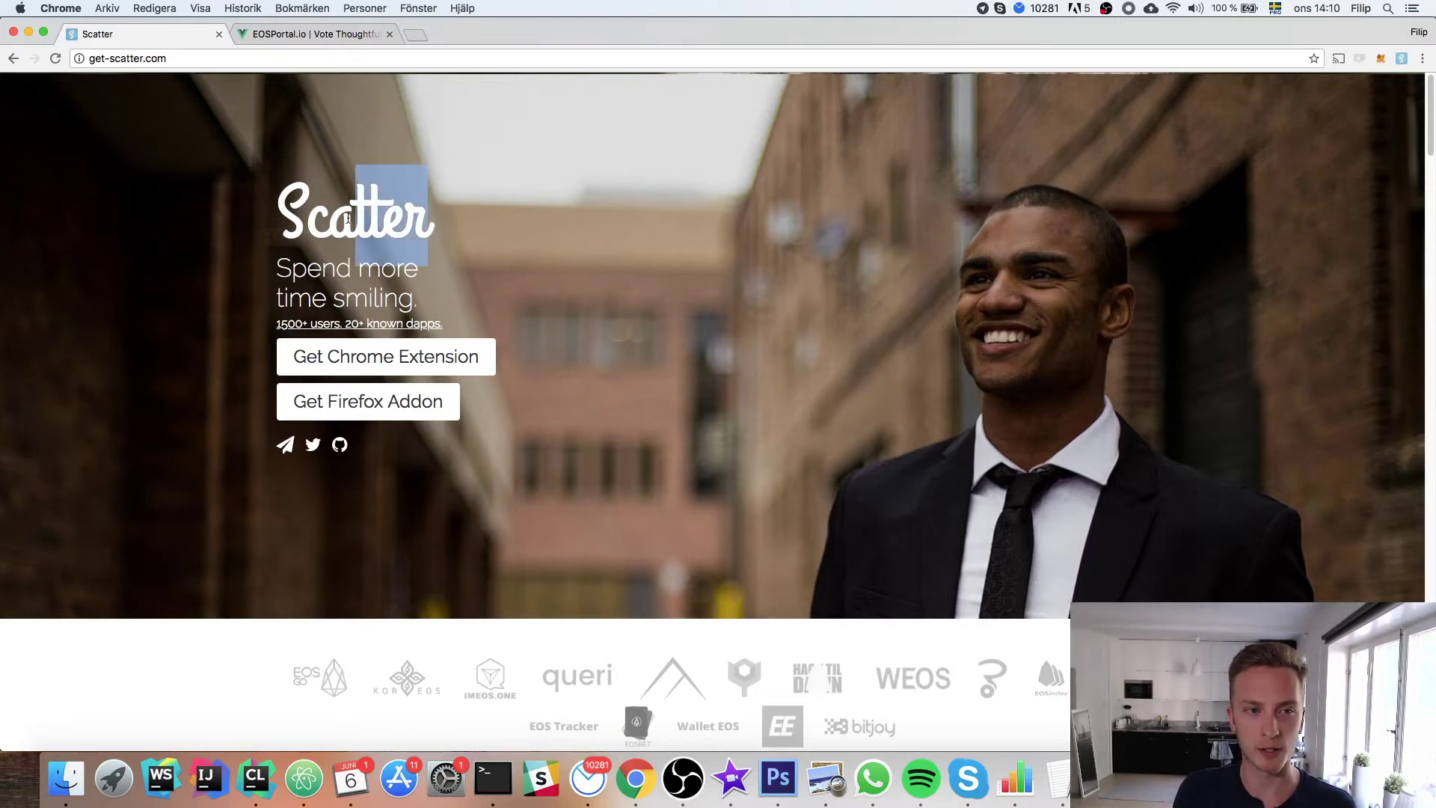
pyautogui.click(451, 212)
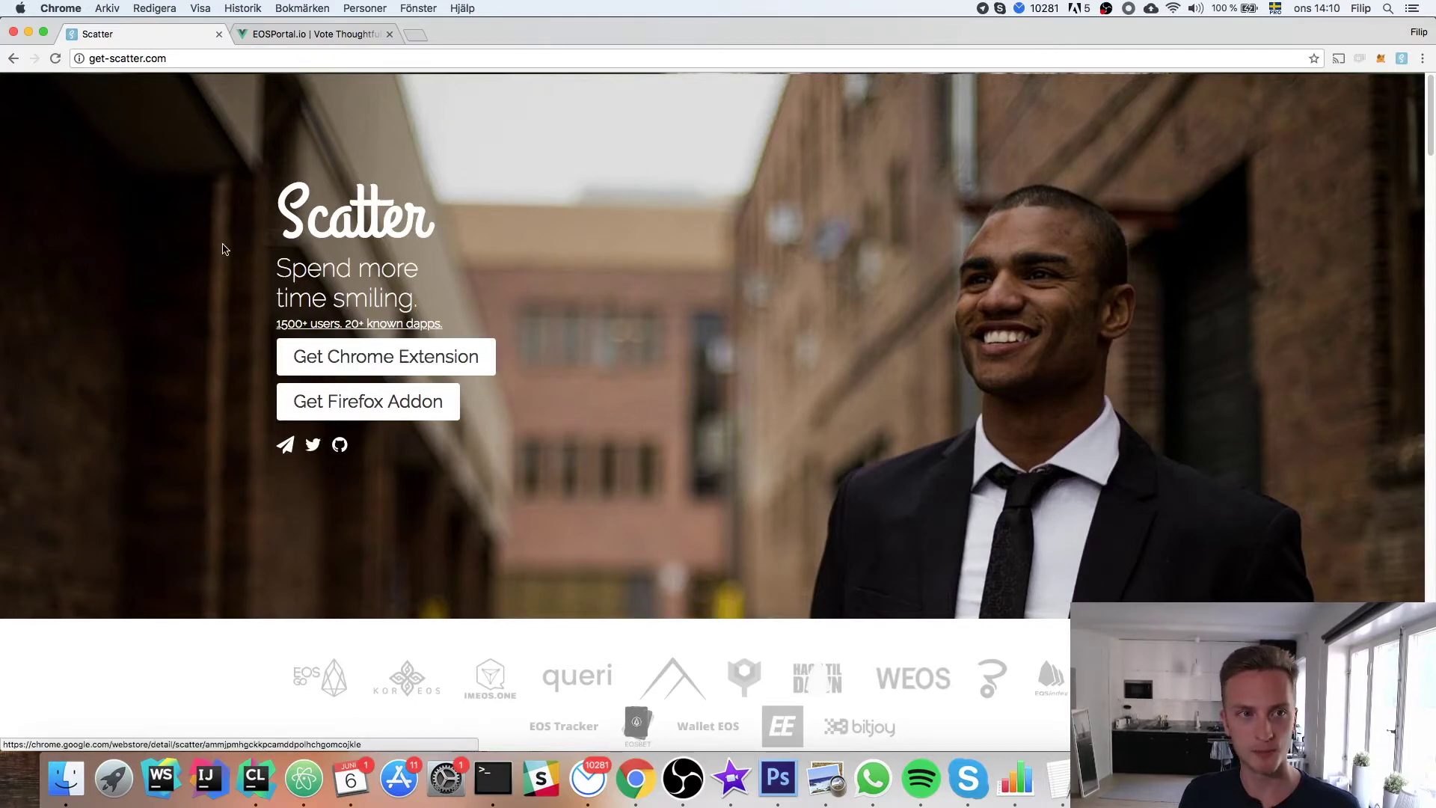
pyautogui.click(353, 356)
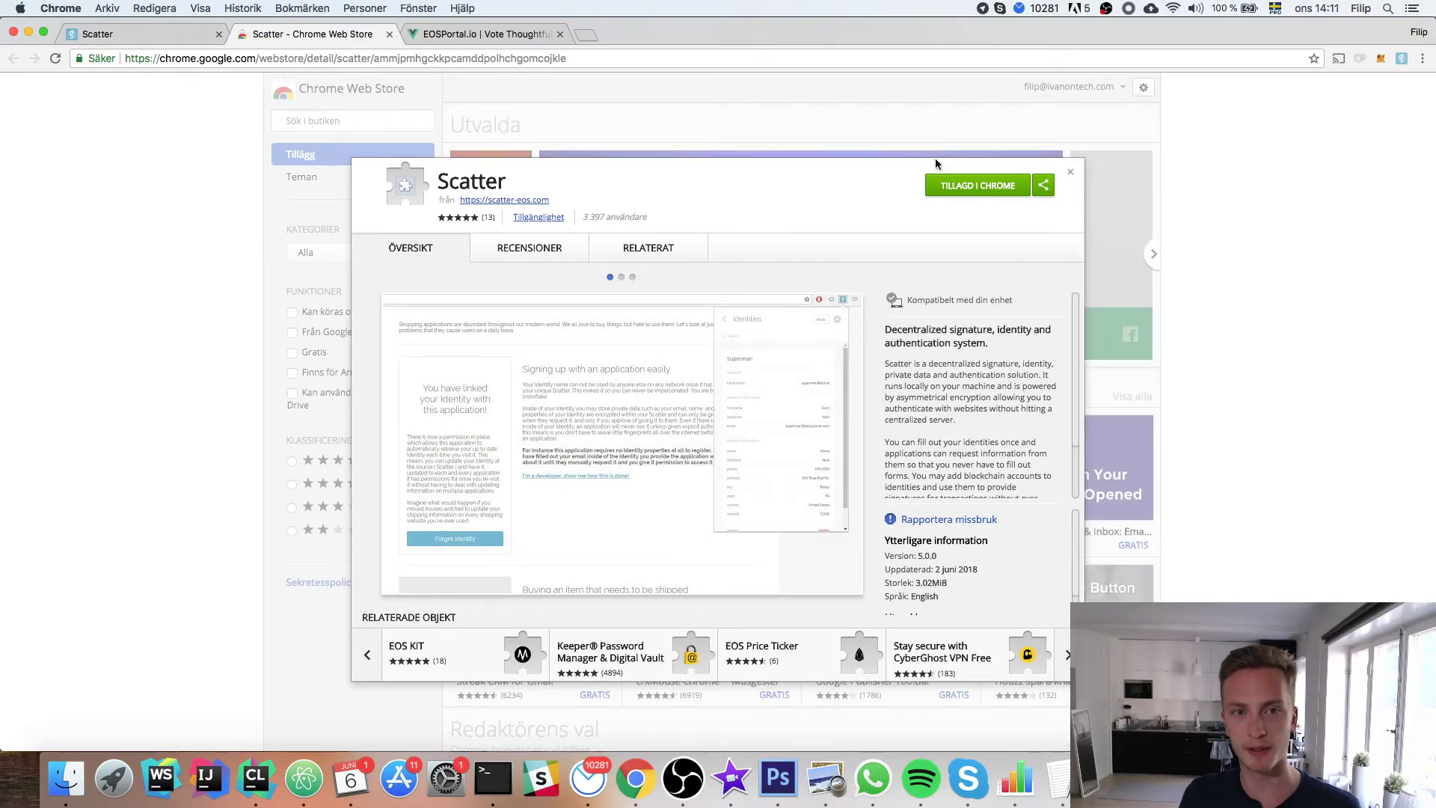
# Step: Return to the EOS Portal tab showing its home page of voting chains
pyautogui.click(459, 31)
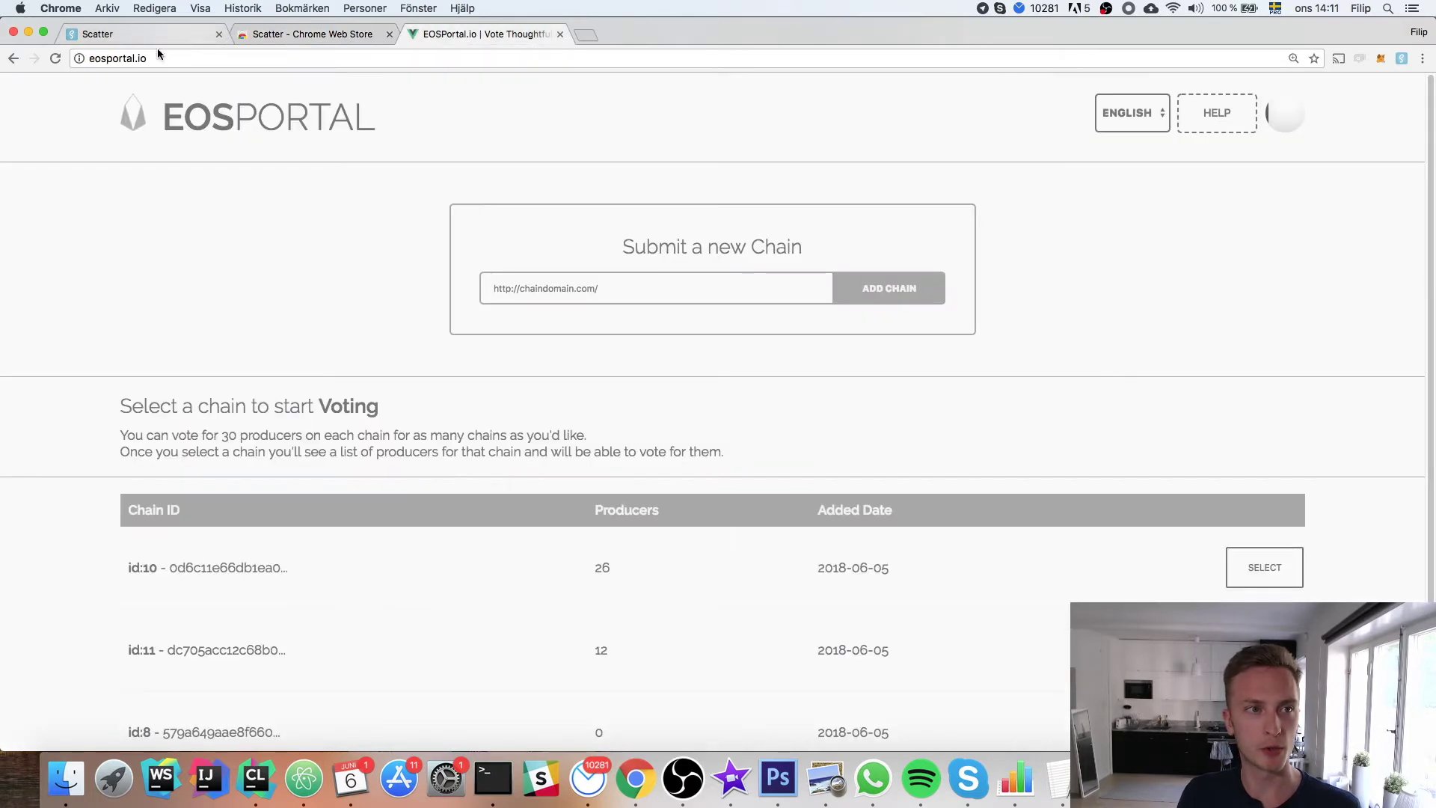
pyautogui.click(78, 64)
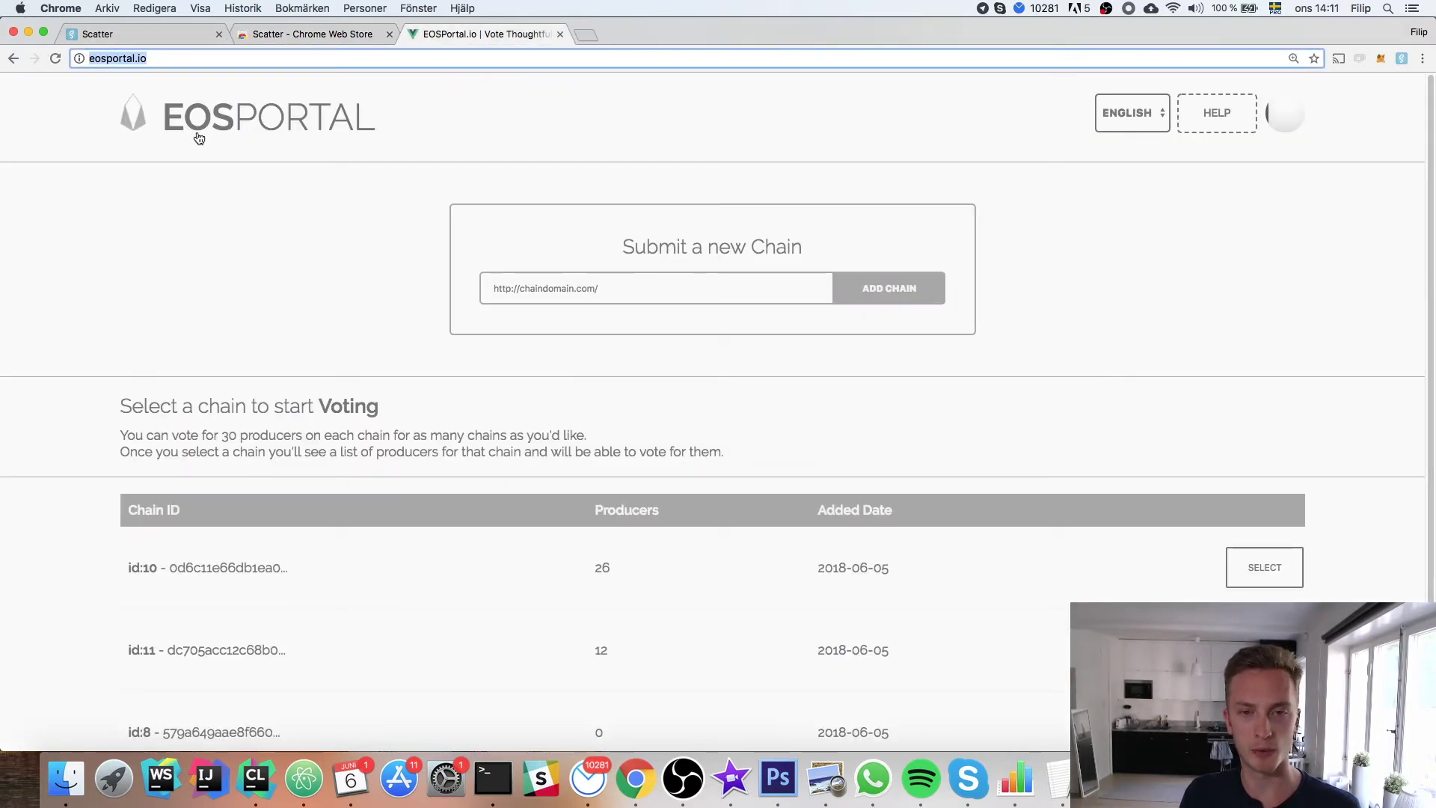
pyautogui.click(184, 200)
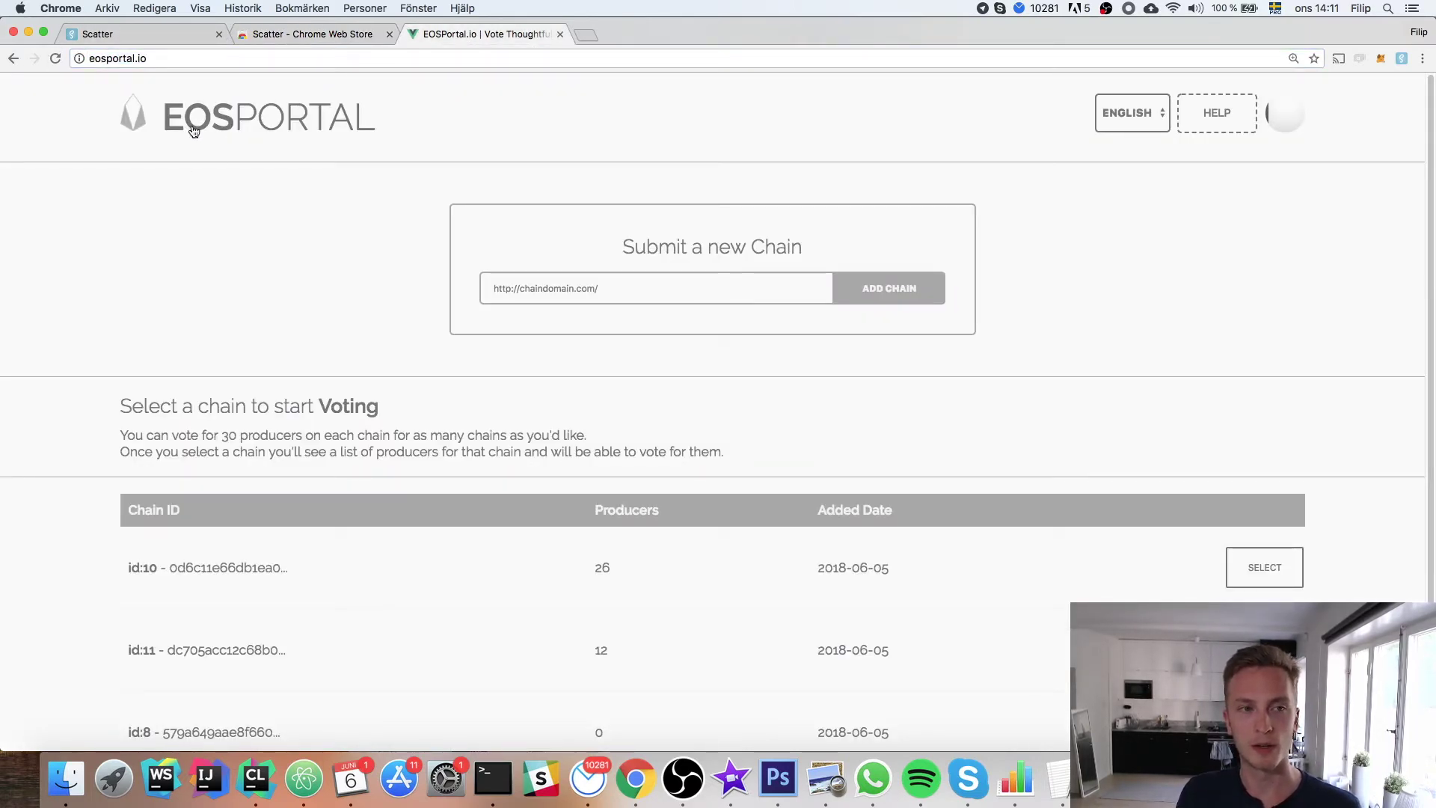
# Step: Open EOS Portal's HELP page at the Setting up Scatter instructions
pyautogui.click(1213, 112)
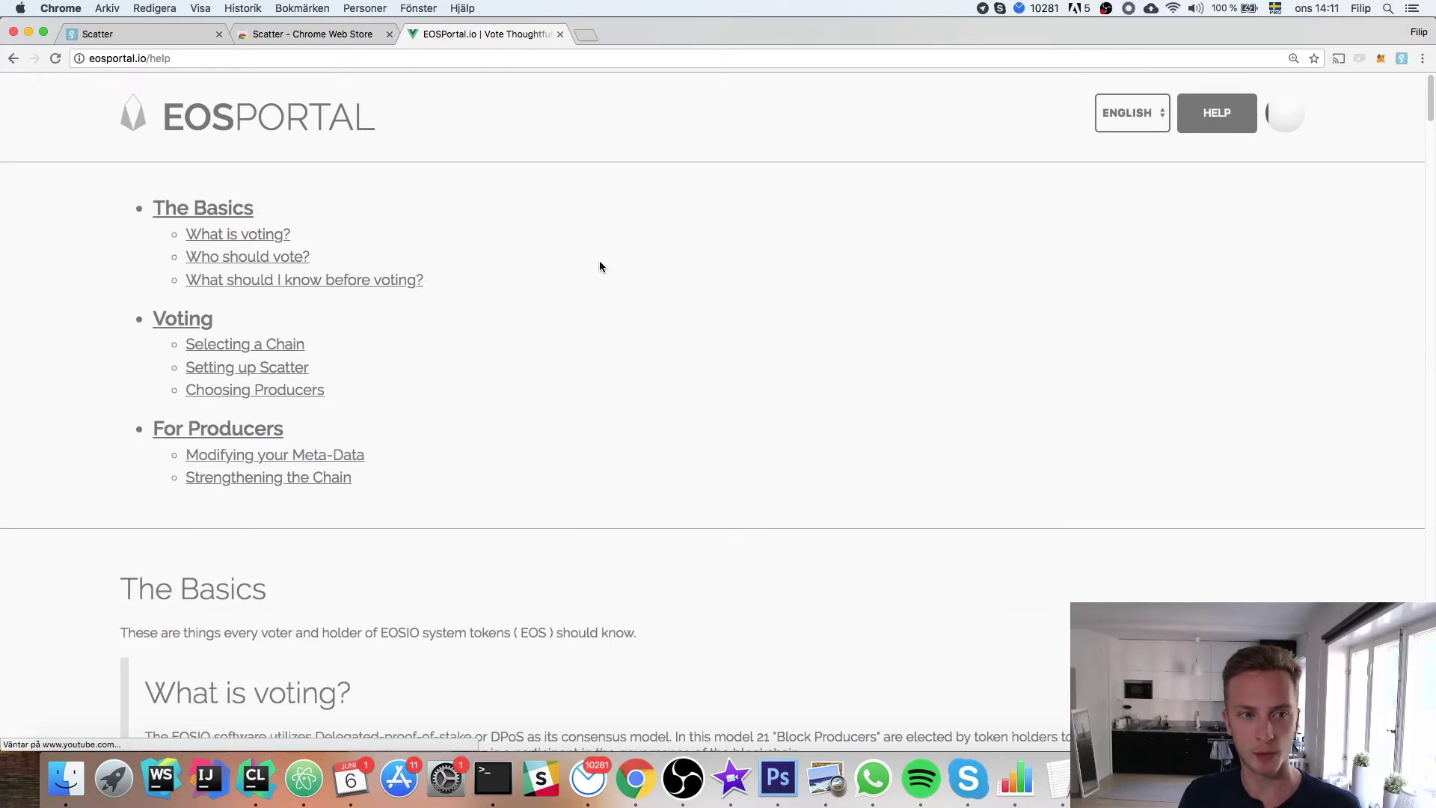
pyautogui.scroll(-1, 599, 260)
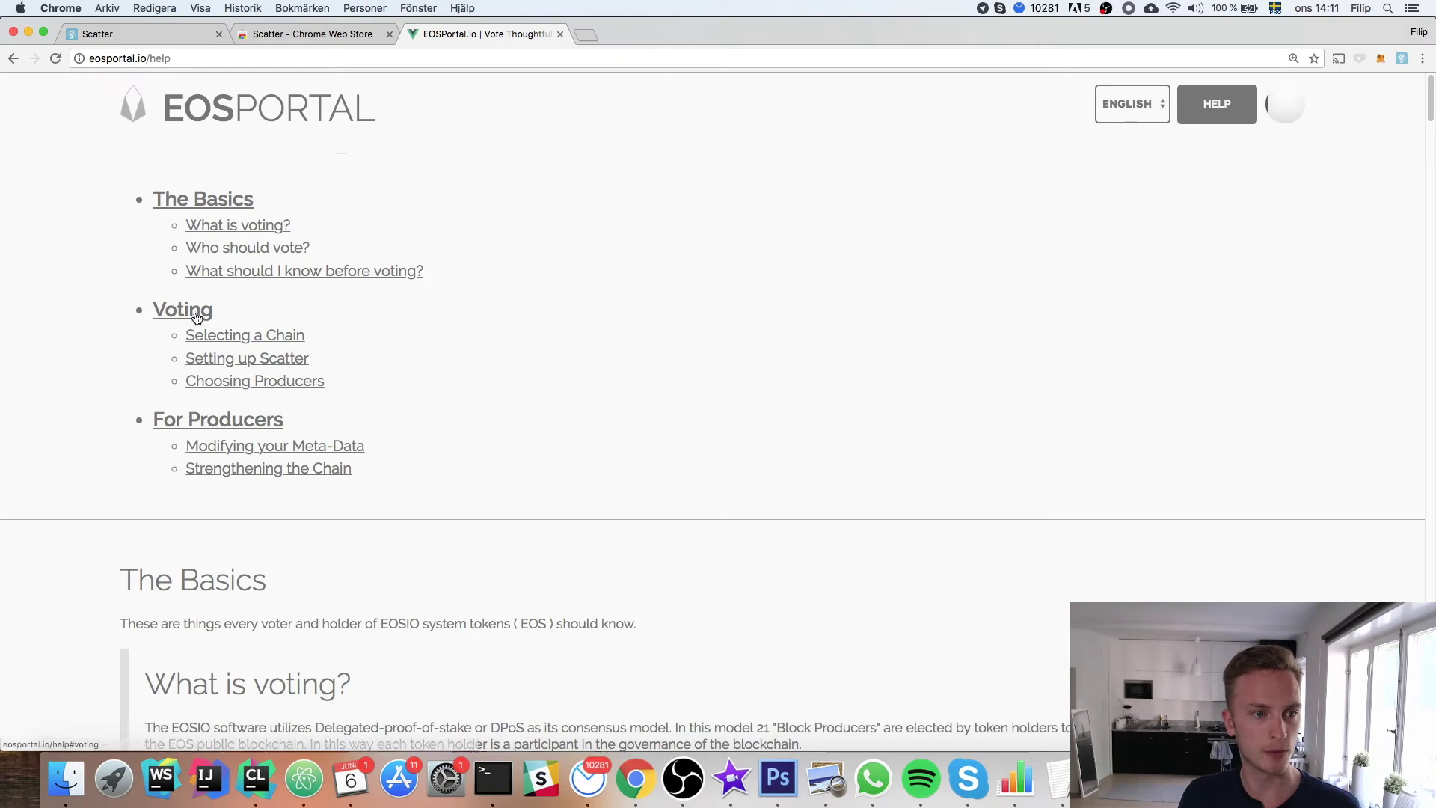
pyautogui.click(214, 359)
pyautogui.scroll(-3, 233, 352)
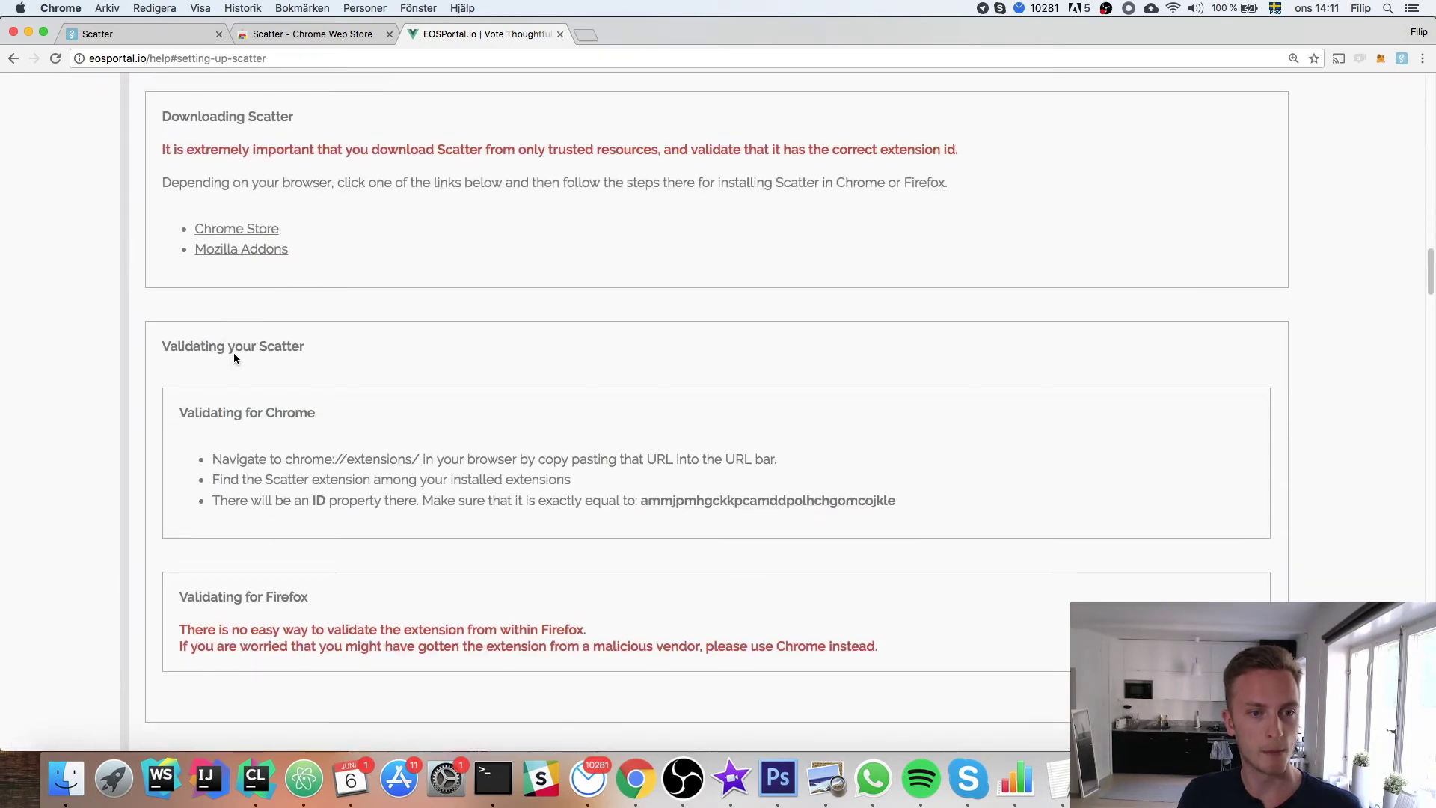
# Step: Copy the official Scatter extension ID and paste it over the ID in the Web Store address
pyautogui.moveTo(231, 449); pyautogui.dragTo(895, 449)
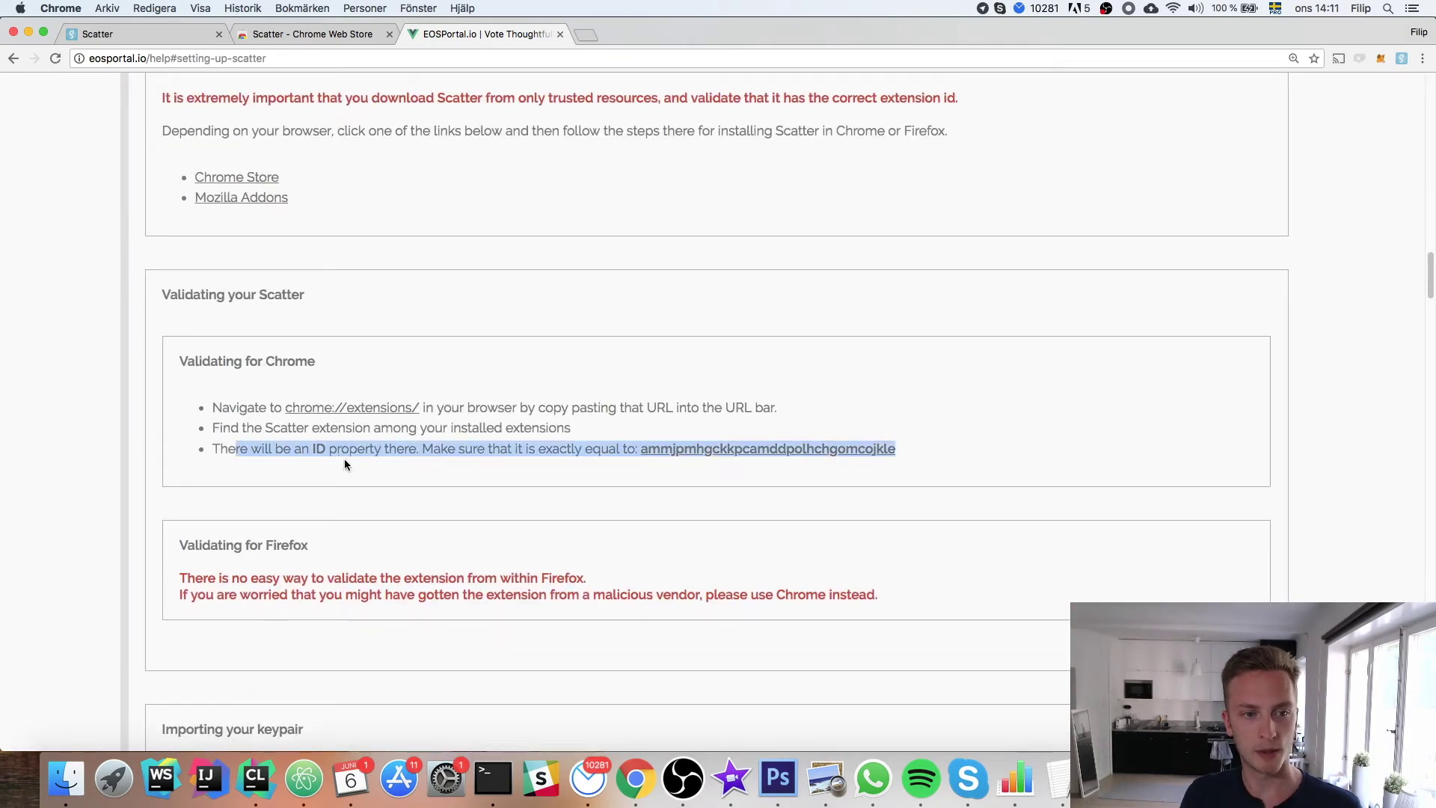
pyautogui.click(440, 450)
pyautogui.moveTo(641, 448); pyautogui.dragTo(894, 452)
pyautogui.press('super+c')
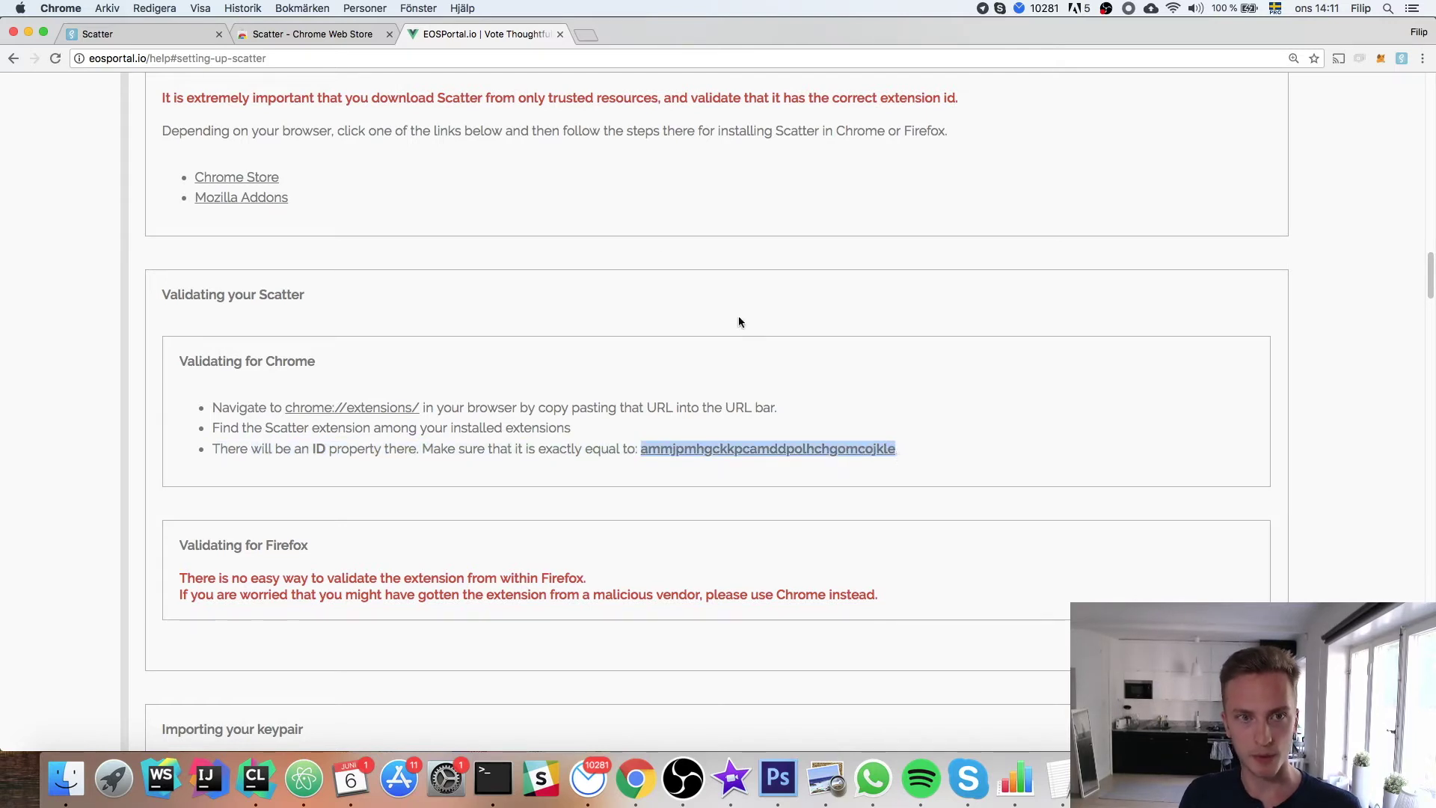
pyautogui.click(329, 35)
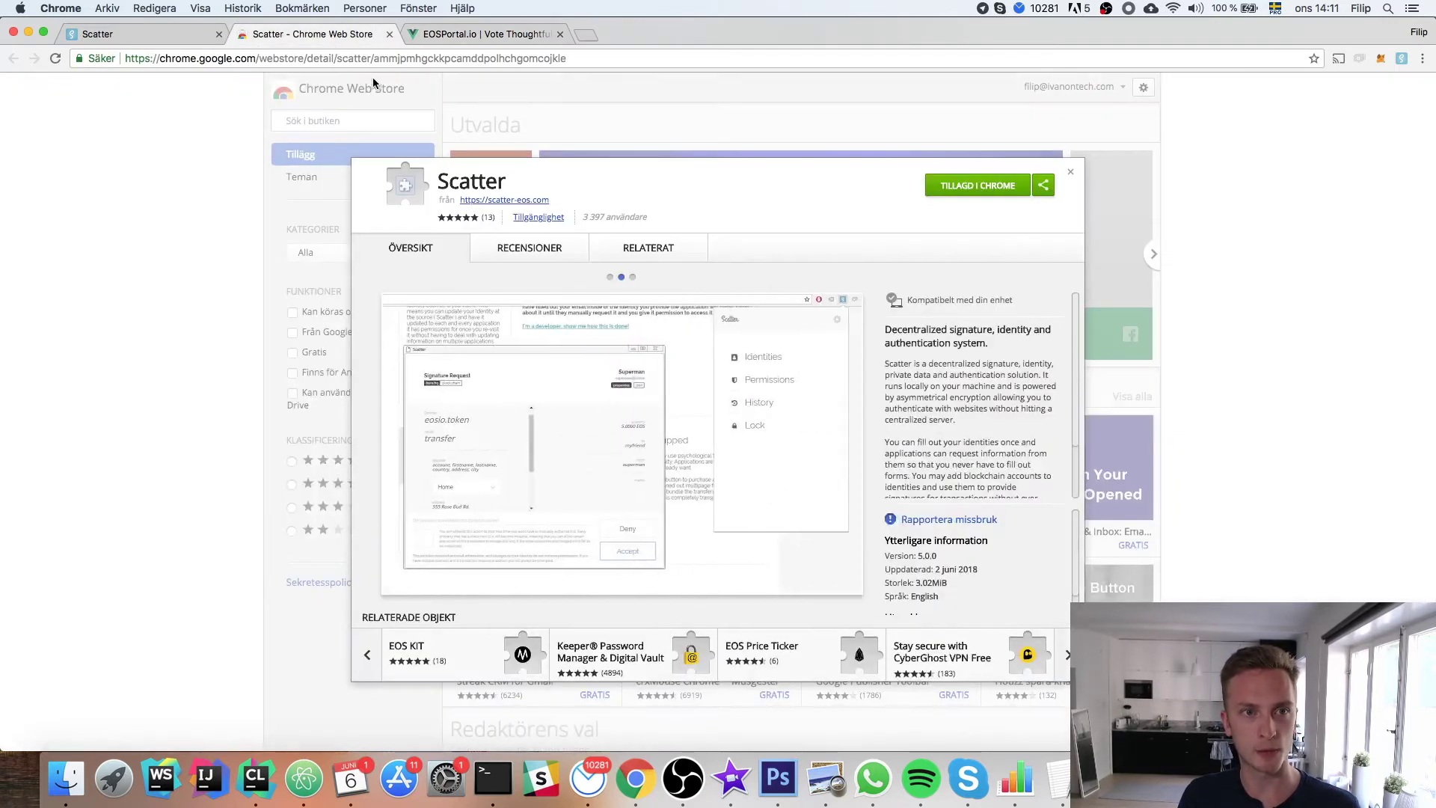
pyautogui.moveTo(374, 59); pyautogui.dragTo(620, 58)
pyautogui.press('super+v')
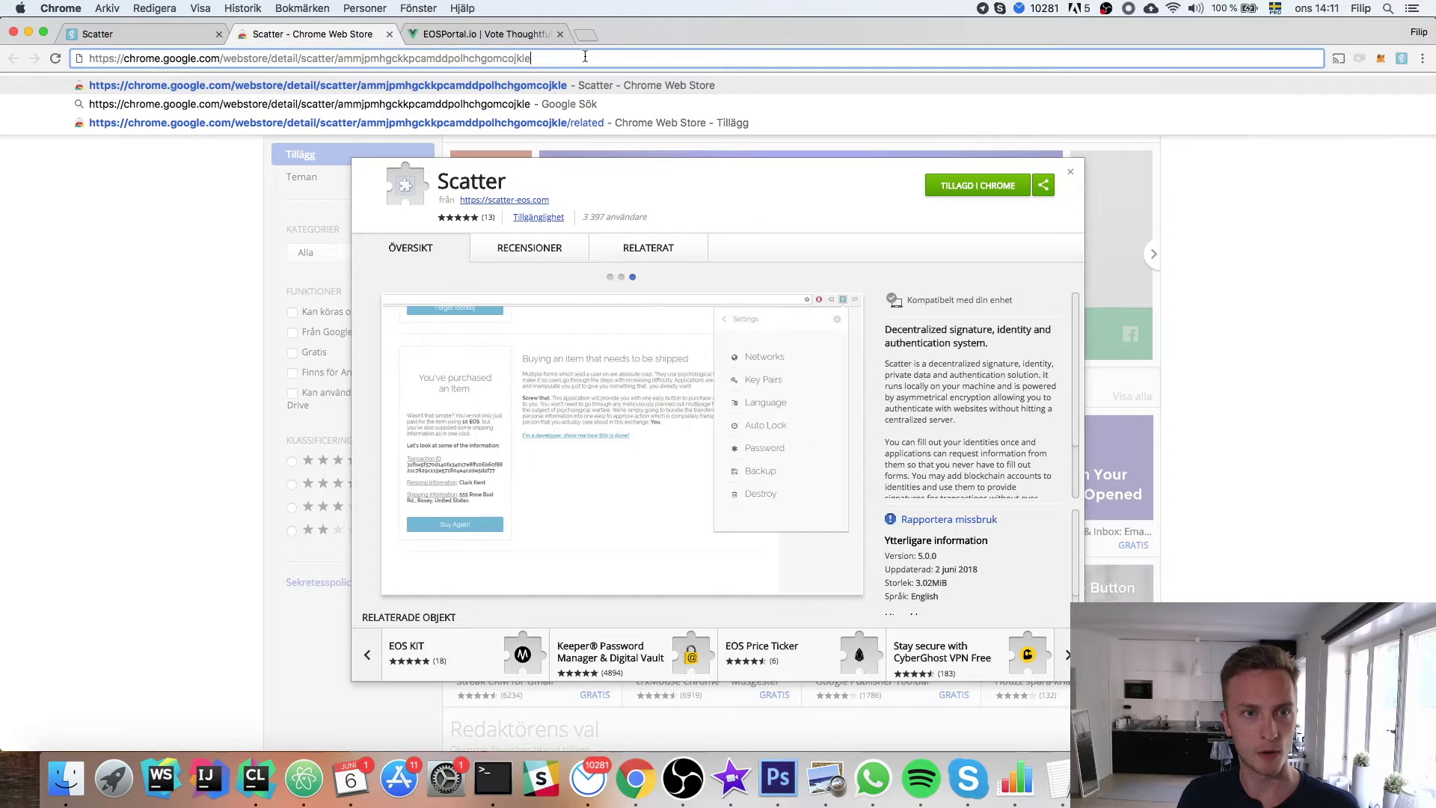
# Step: Load the Web Store page from the pasted ID and confirm it is Scatter, version 5.0.0
pyautogui.click(513, 35)
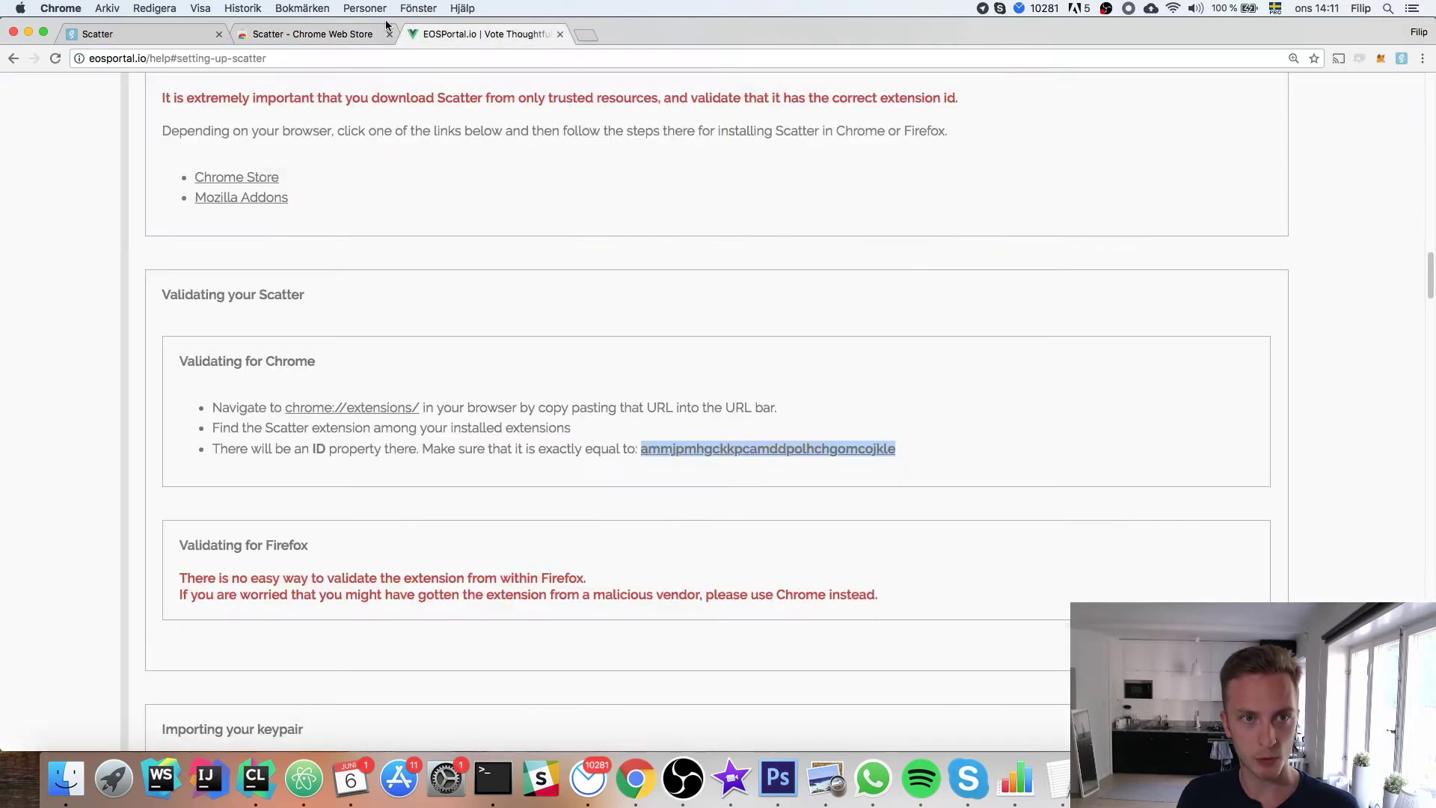
pyautogui.click(325, 33)
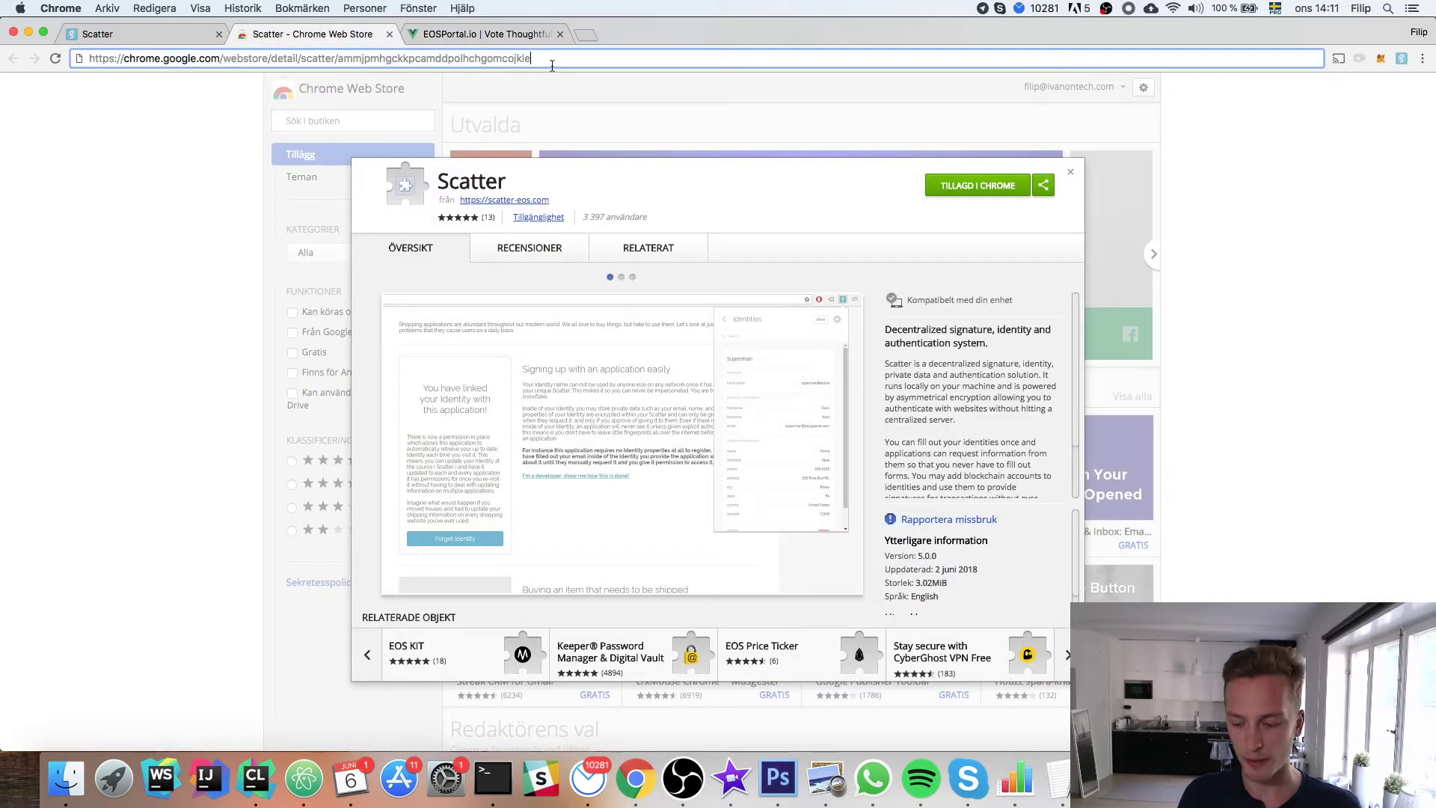
pyautogui.press('Return')
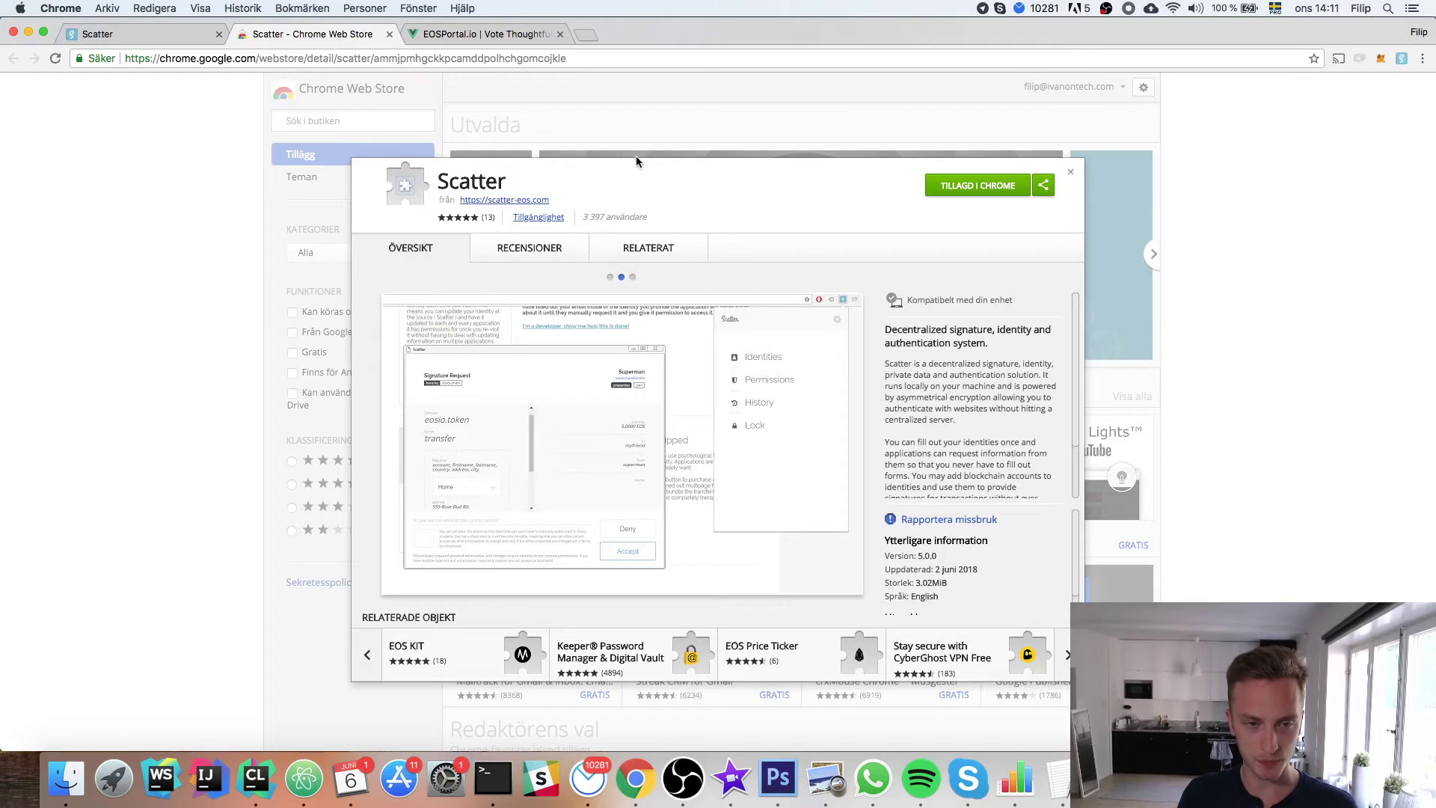
pyautogui.doubleClick(396, 58)
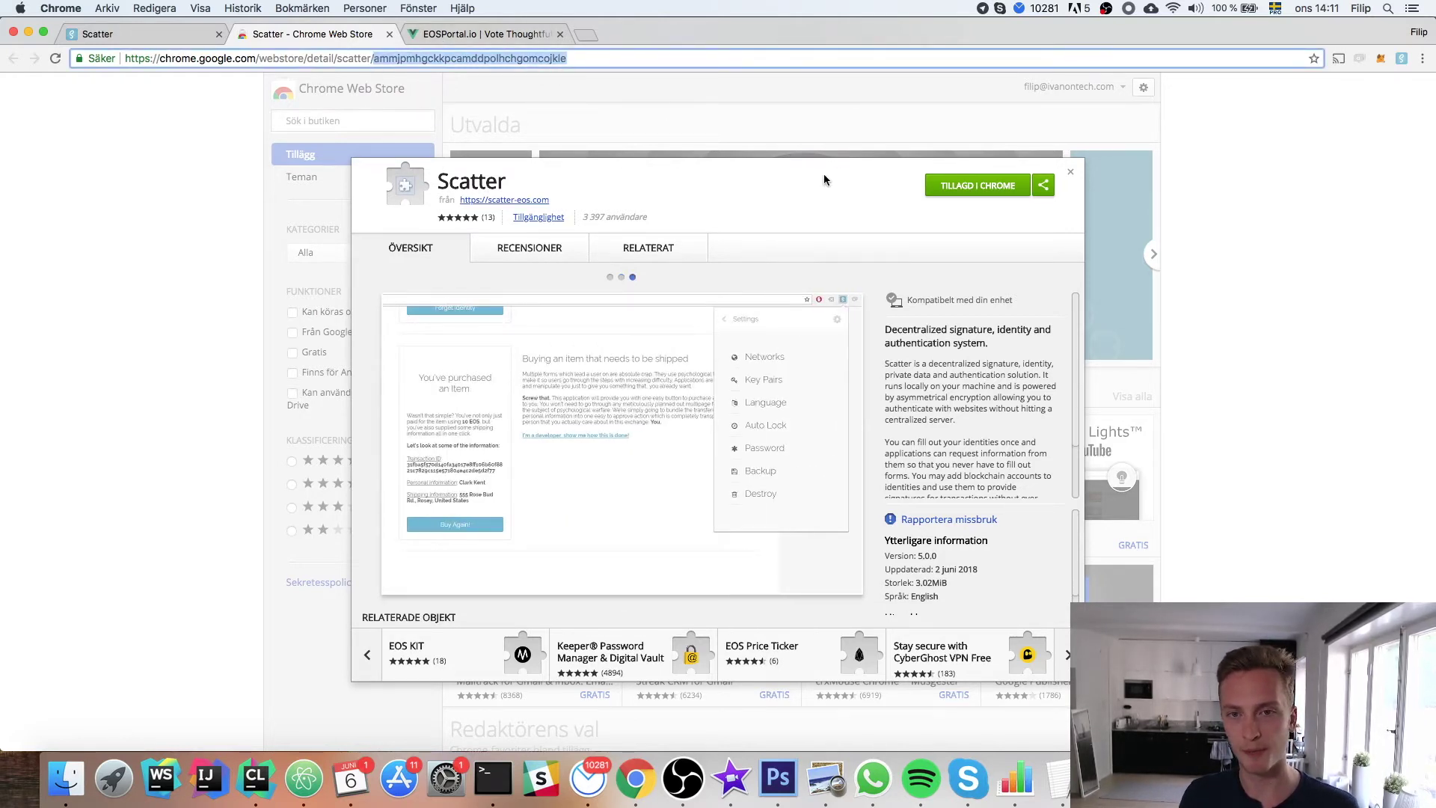
pyautogui.click(960, 159)
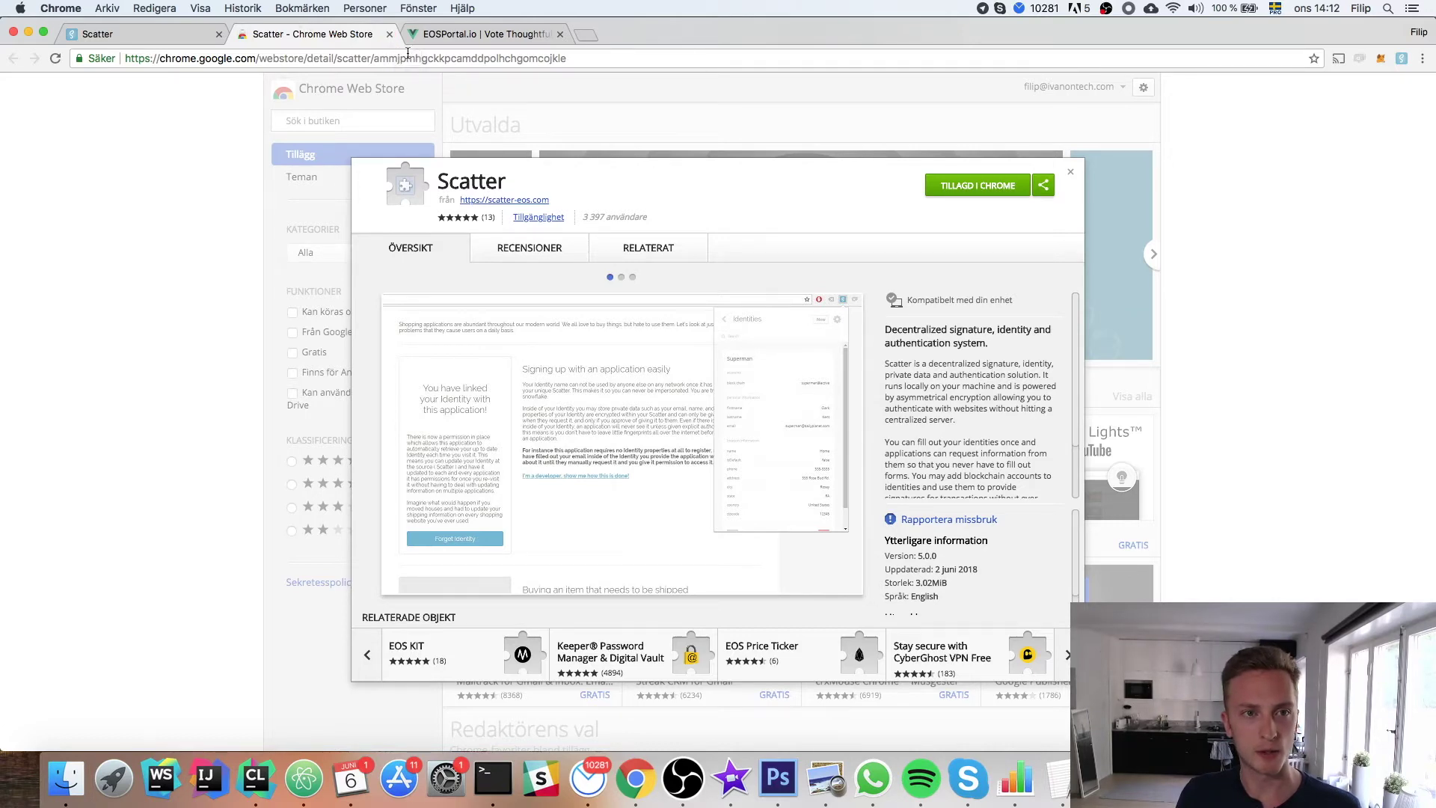
# Step: Close the Web Store tab and open the installed Scatter extension's details in Chrome's extensions page
pyautogui.click(390, 34)
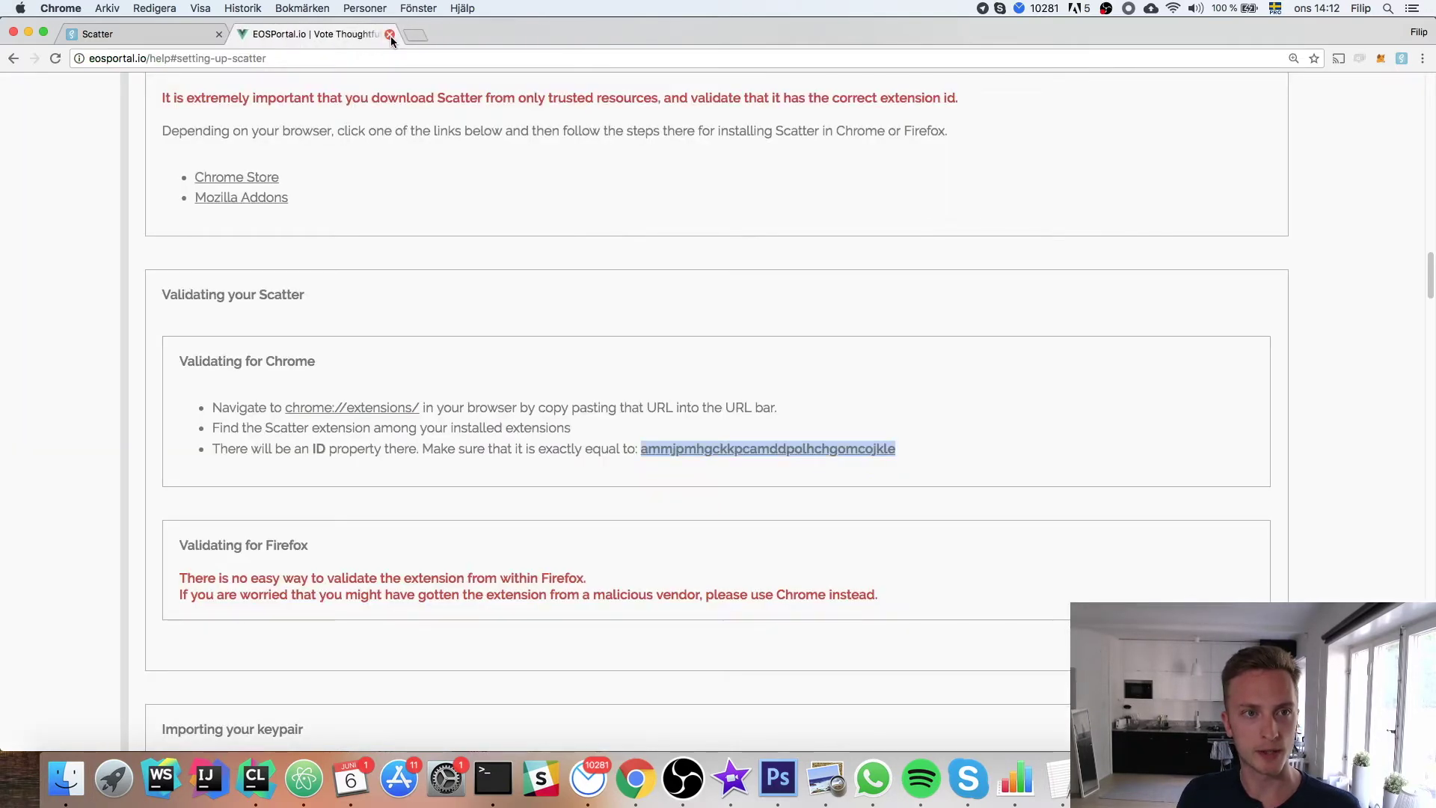
pyautogui.click(1420, 59)
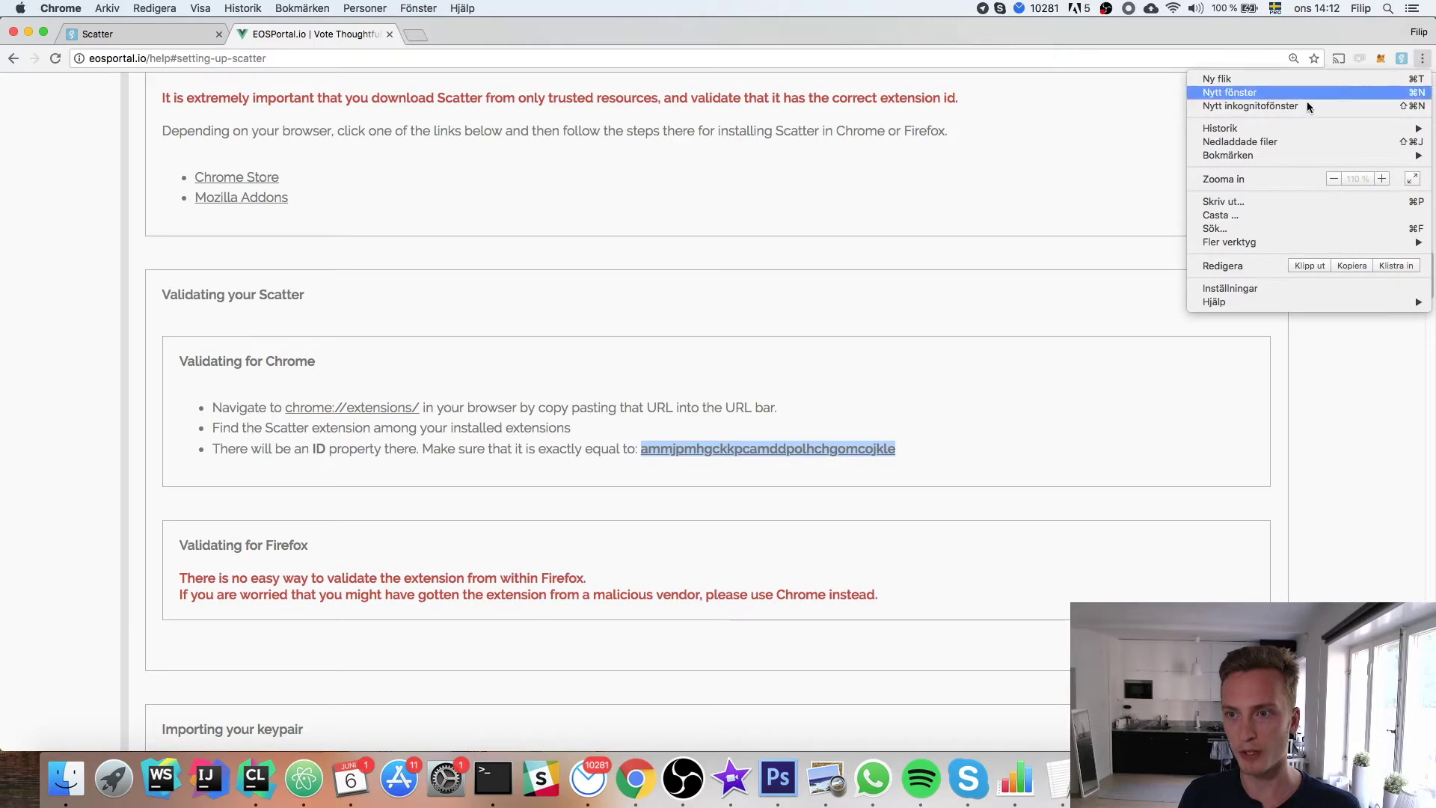
pyautogui.moveTo(1252, 241)
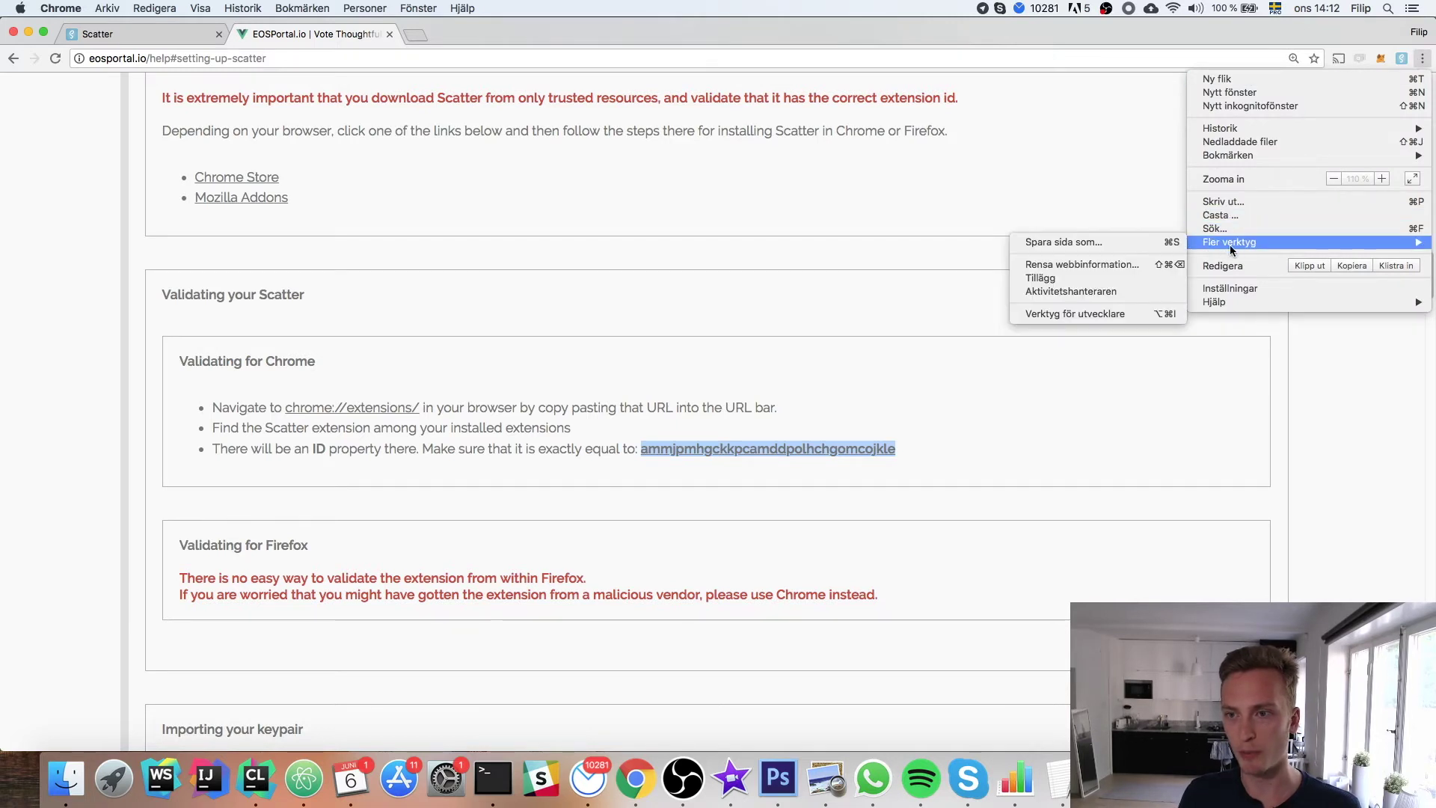
pyautogui.click(1086, 280)
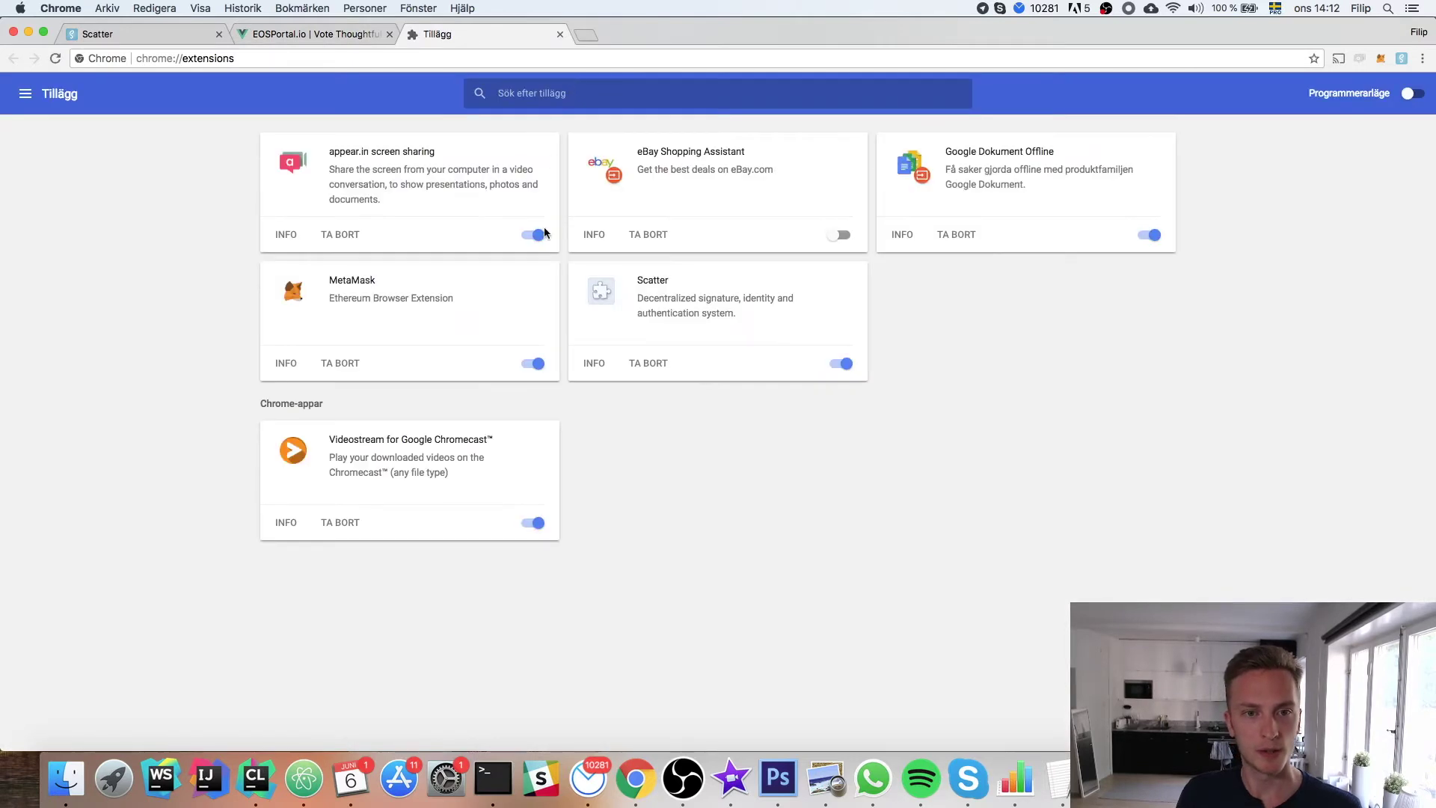
pyautogui.click(590, 361)
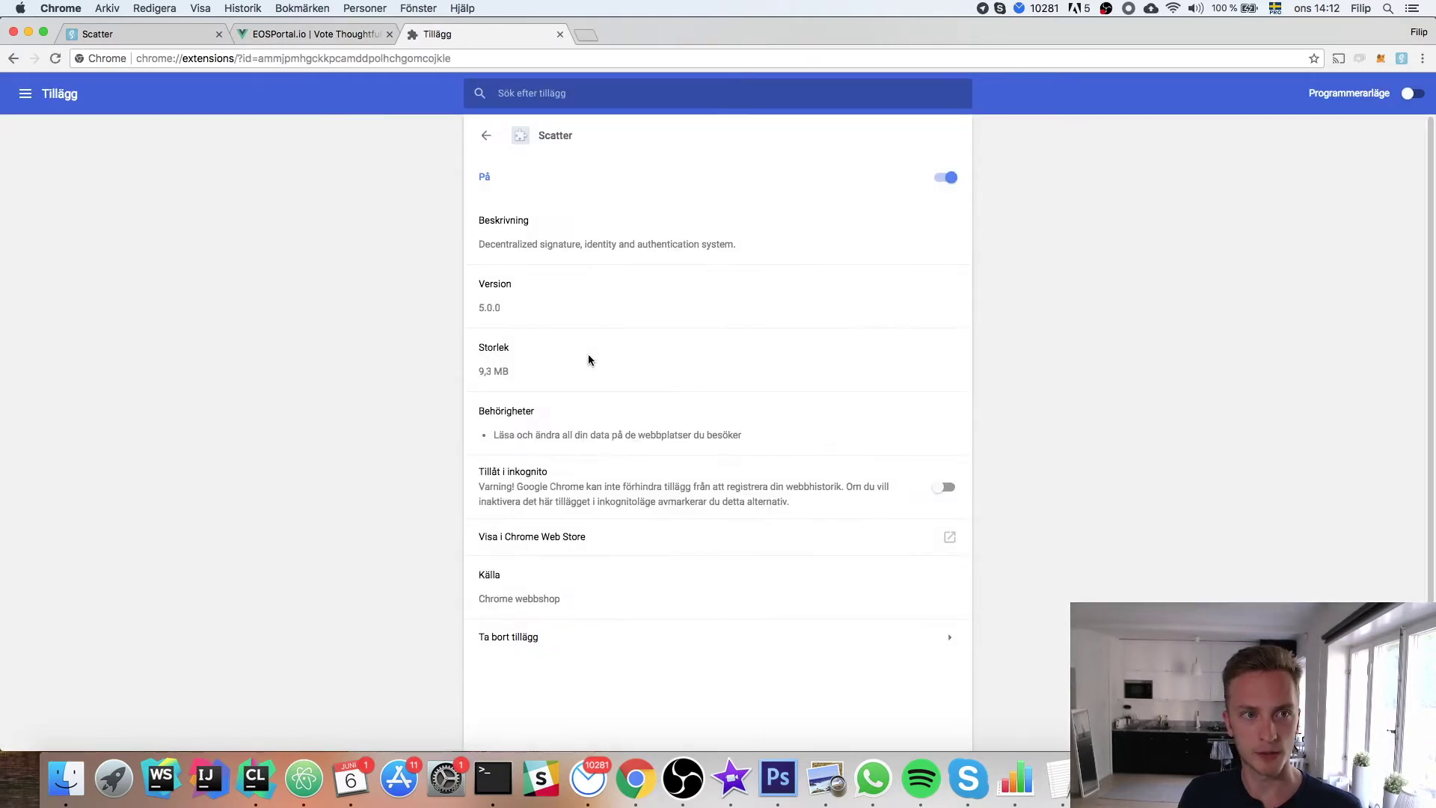
# Step: Compare the installed Scatter extension ID with EOS Portal's, then close the extensions page
pyautogui.doubleClick(307, 66)
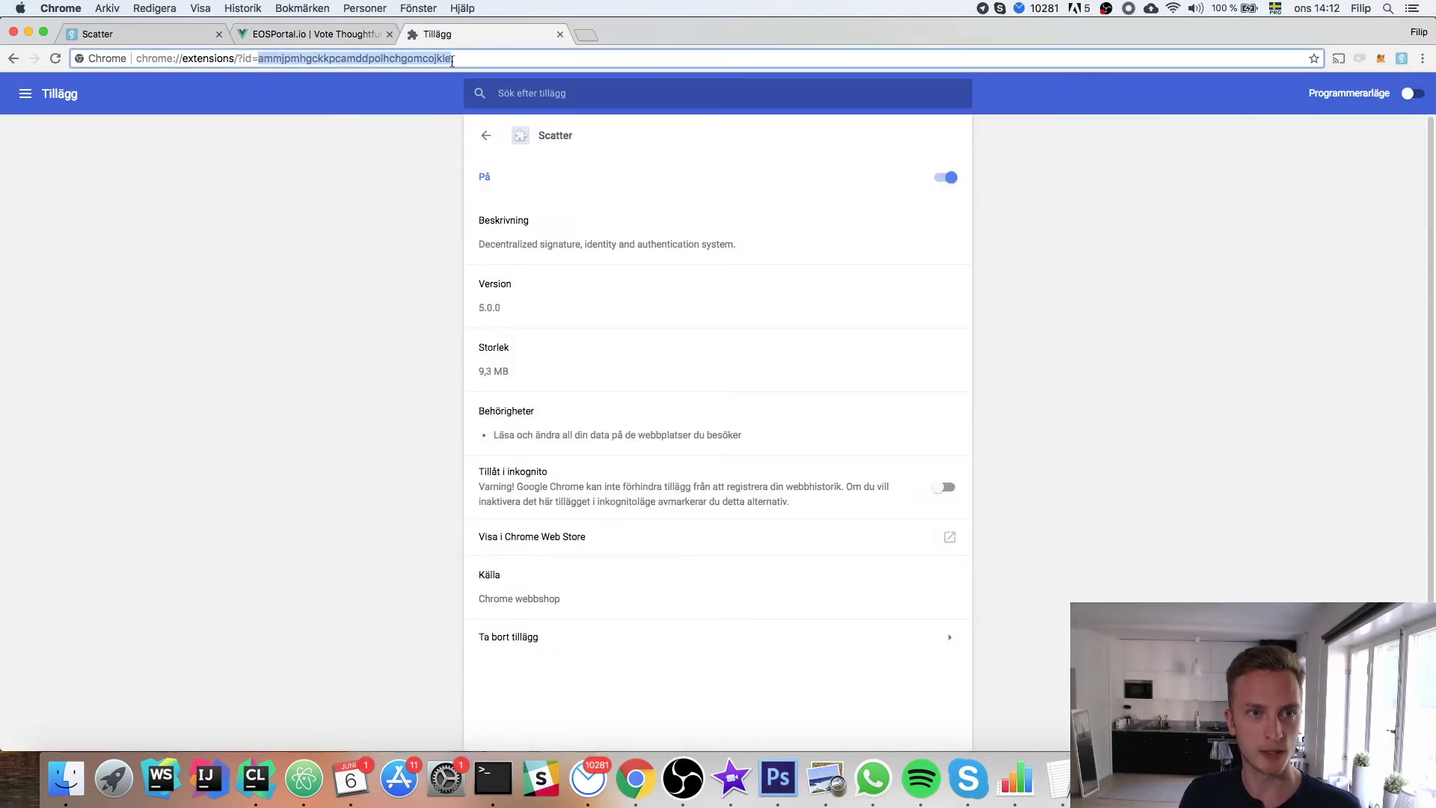
pyautogui.click(314, 34)
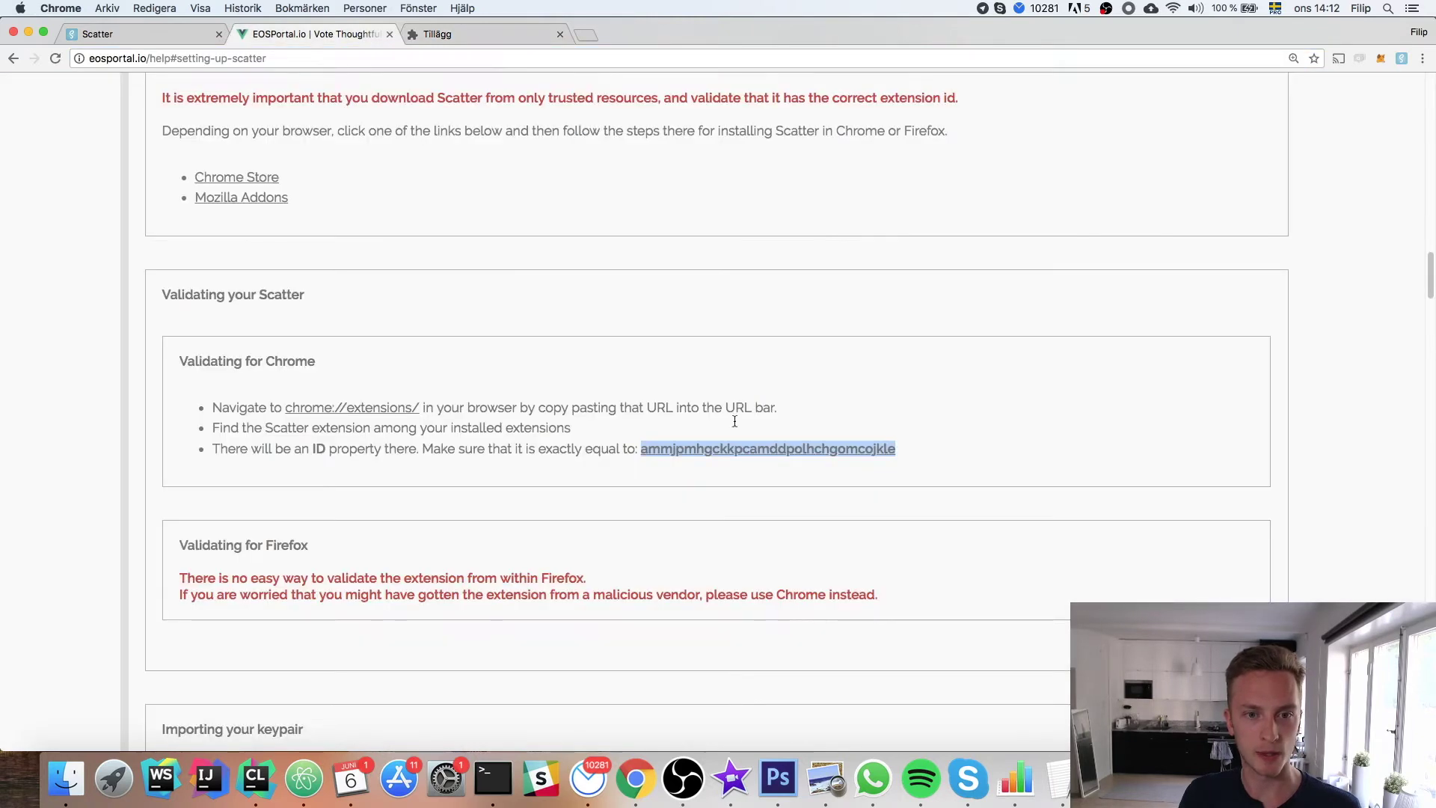
pyautogui.click(474, 34)
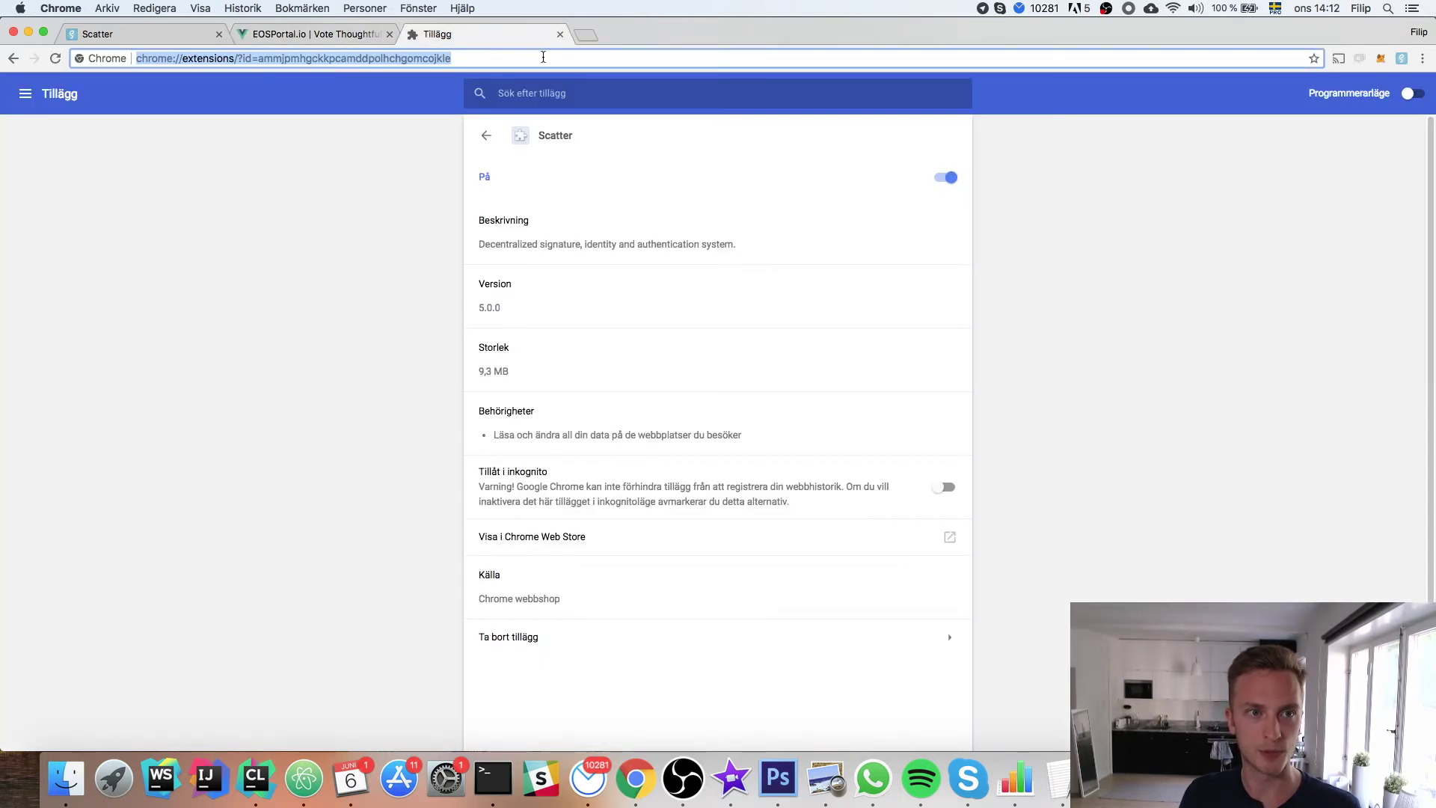
pyautogui.click(561, 35)
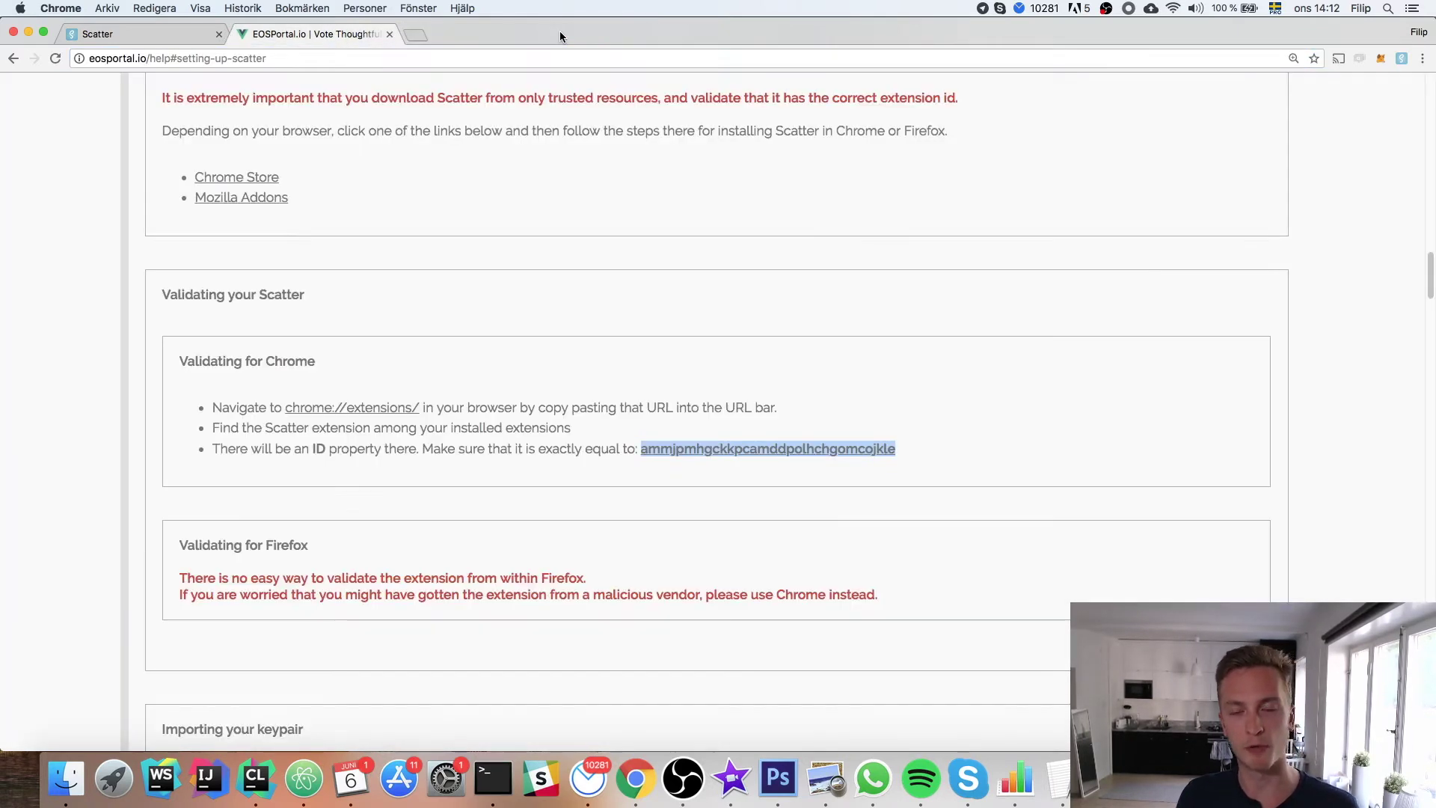
pyautogui.click(983, 158)
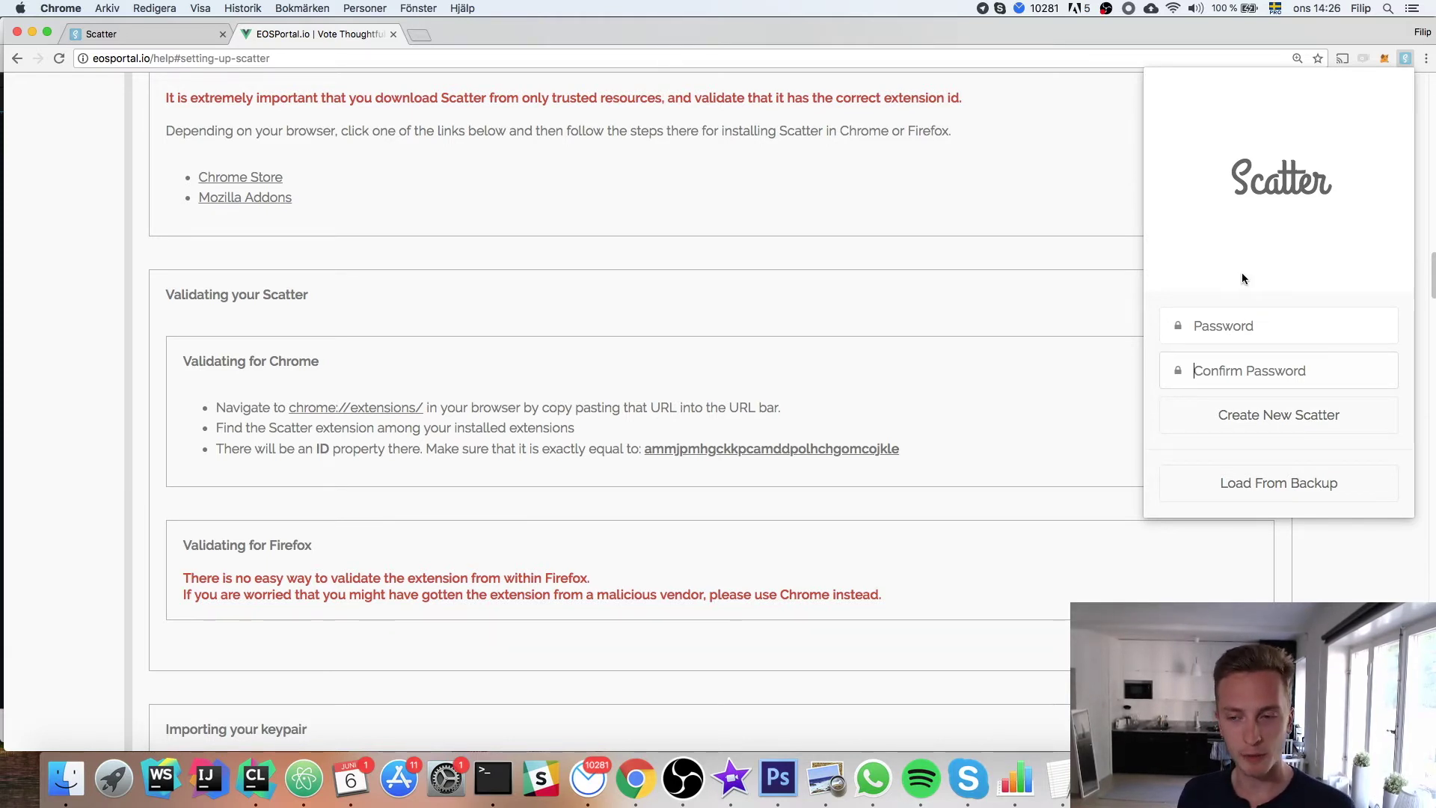
# Step: Create a new Scatter wallet protected by a password and confirm the seed words are written down
pyautogui.write('•••••••••••')
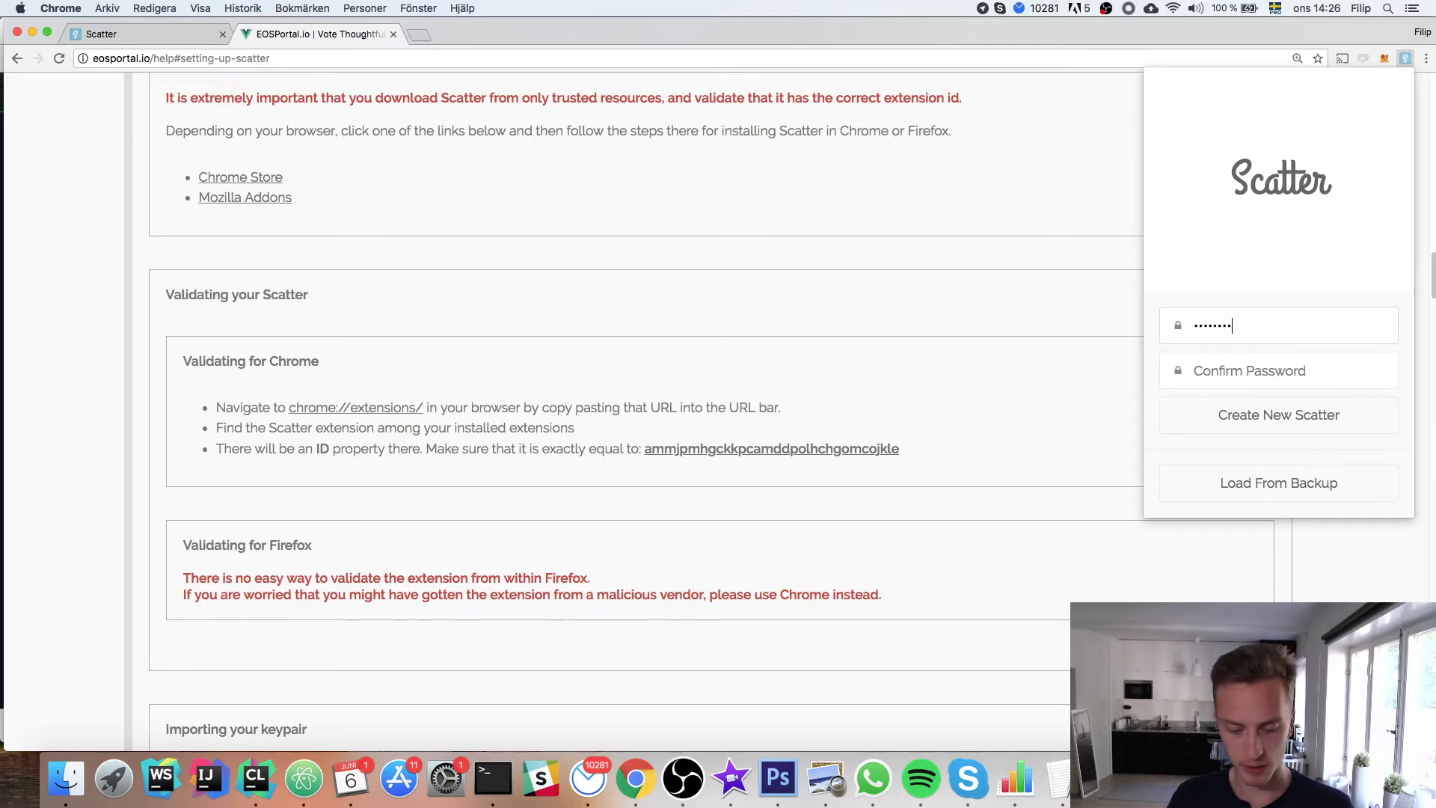
pyautogui.write('••')
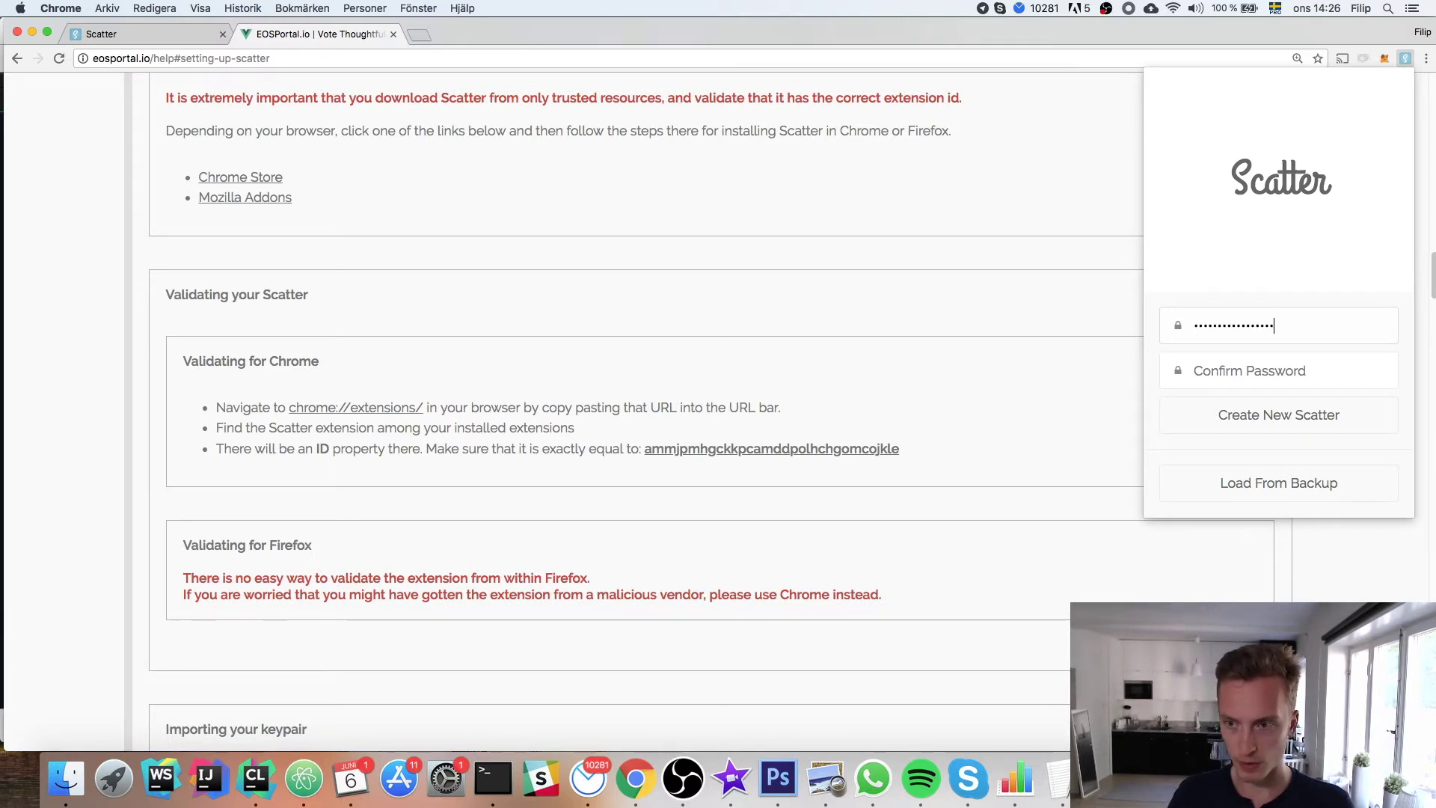
pyautogui.write('•••••••••••')
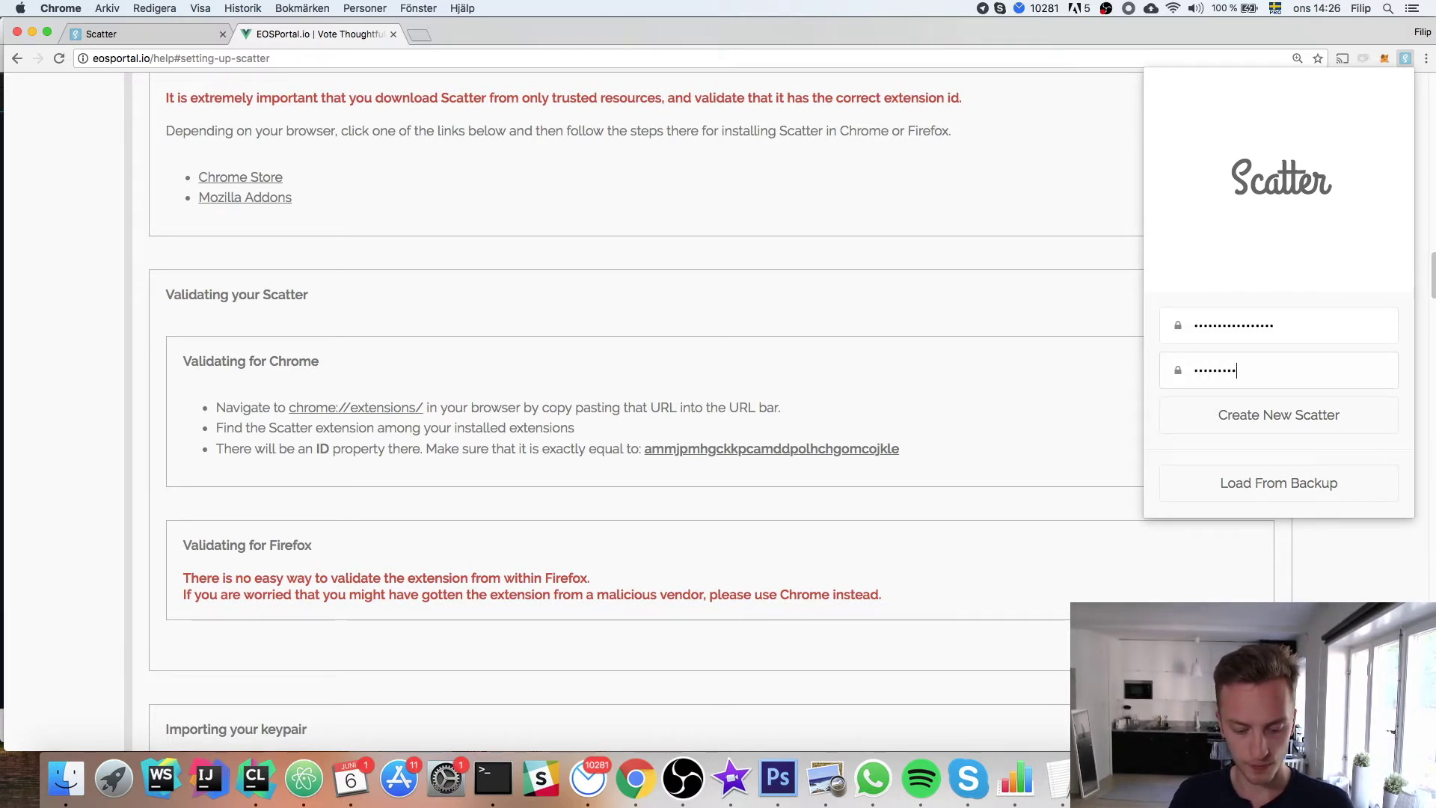
pyautogui.write('••••••')
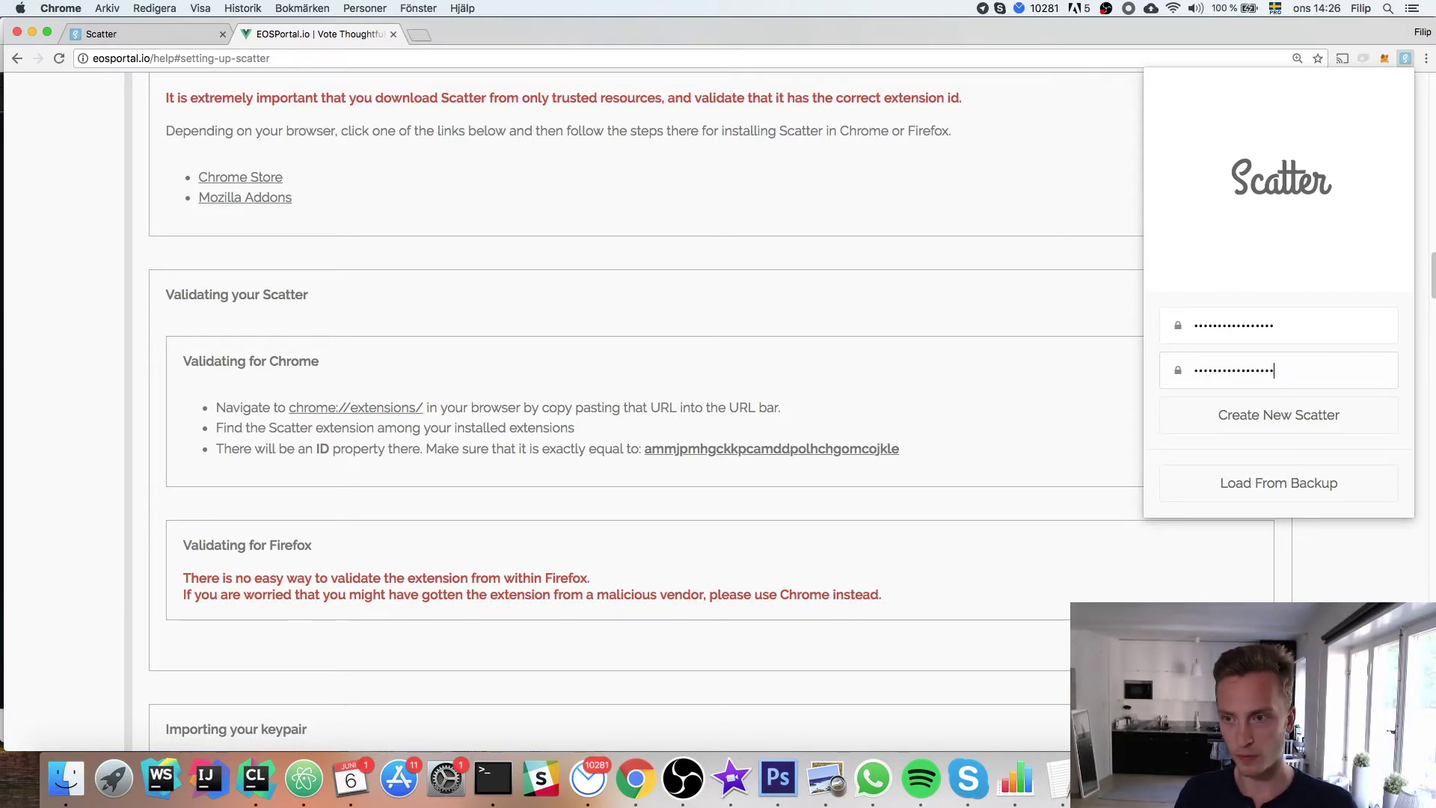
pyautogui.click(1283, 406)
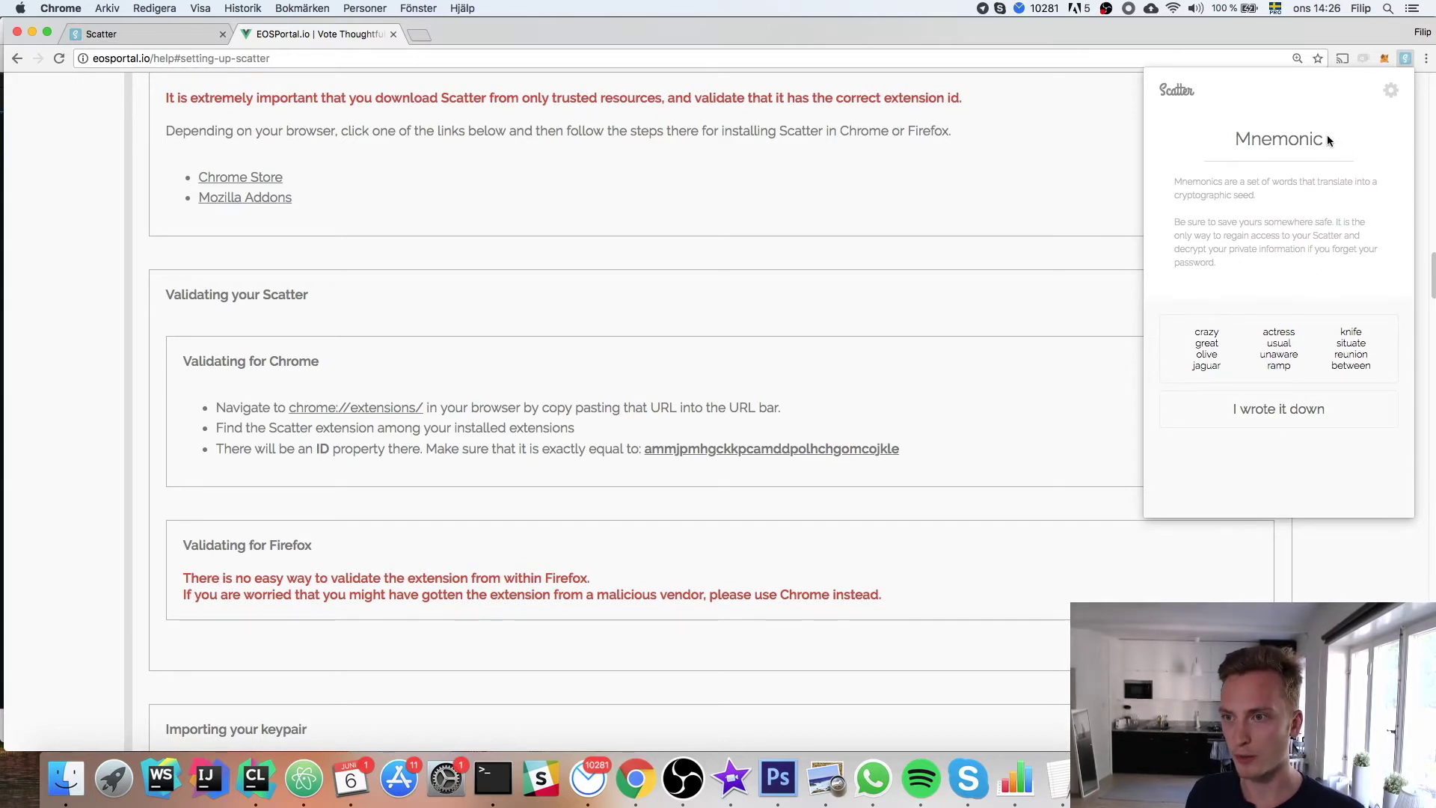
pyautogui.moveTo(1237, 137); pyautogui.dragTo(1322, 139)
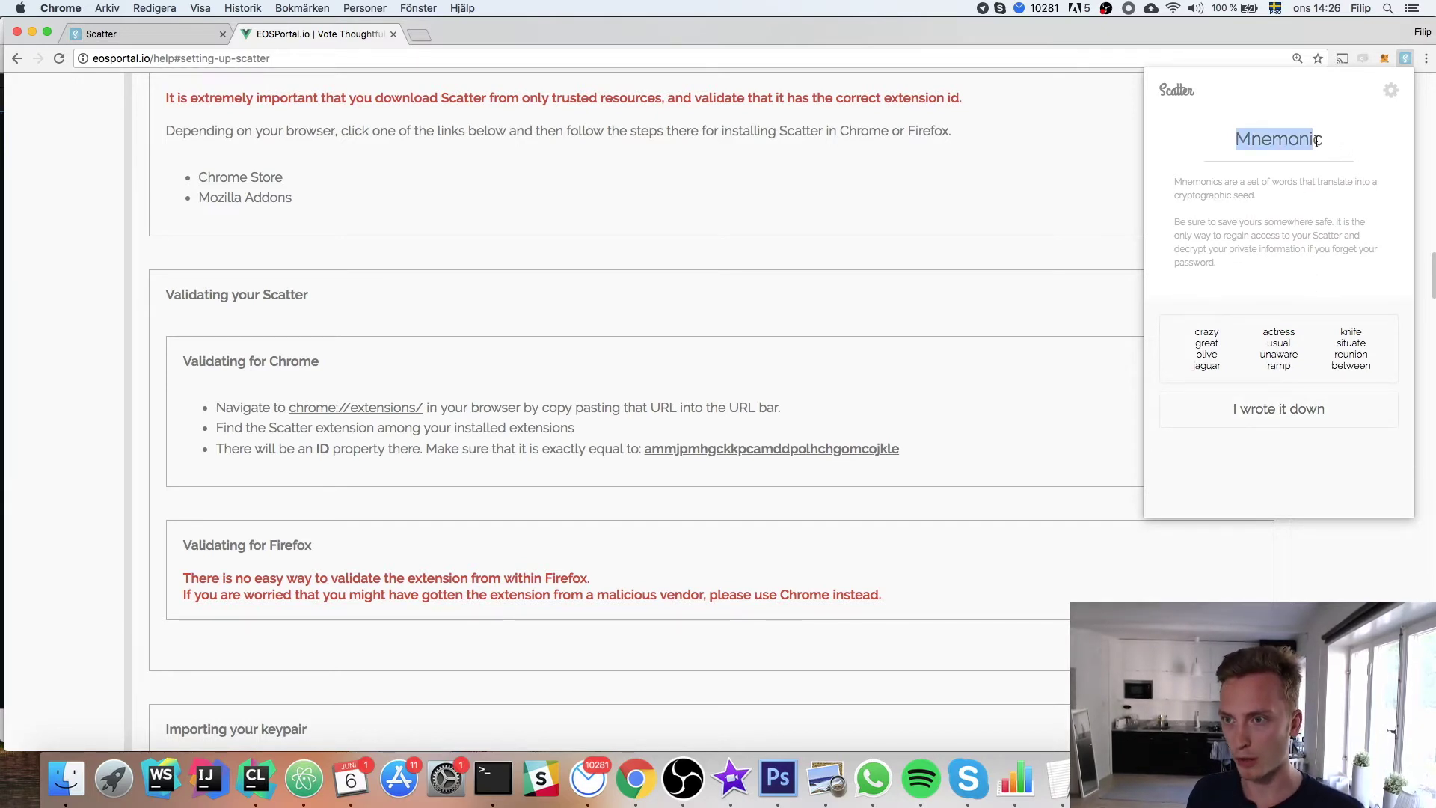
pyautogui.click(1284, 412)
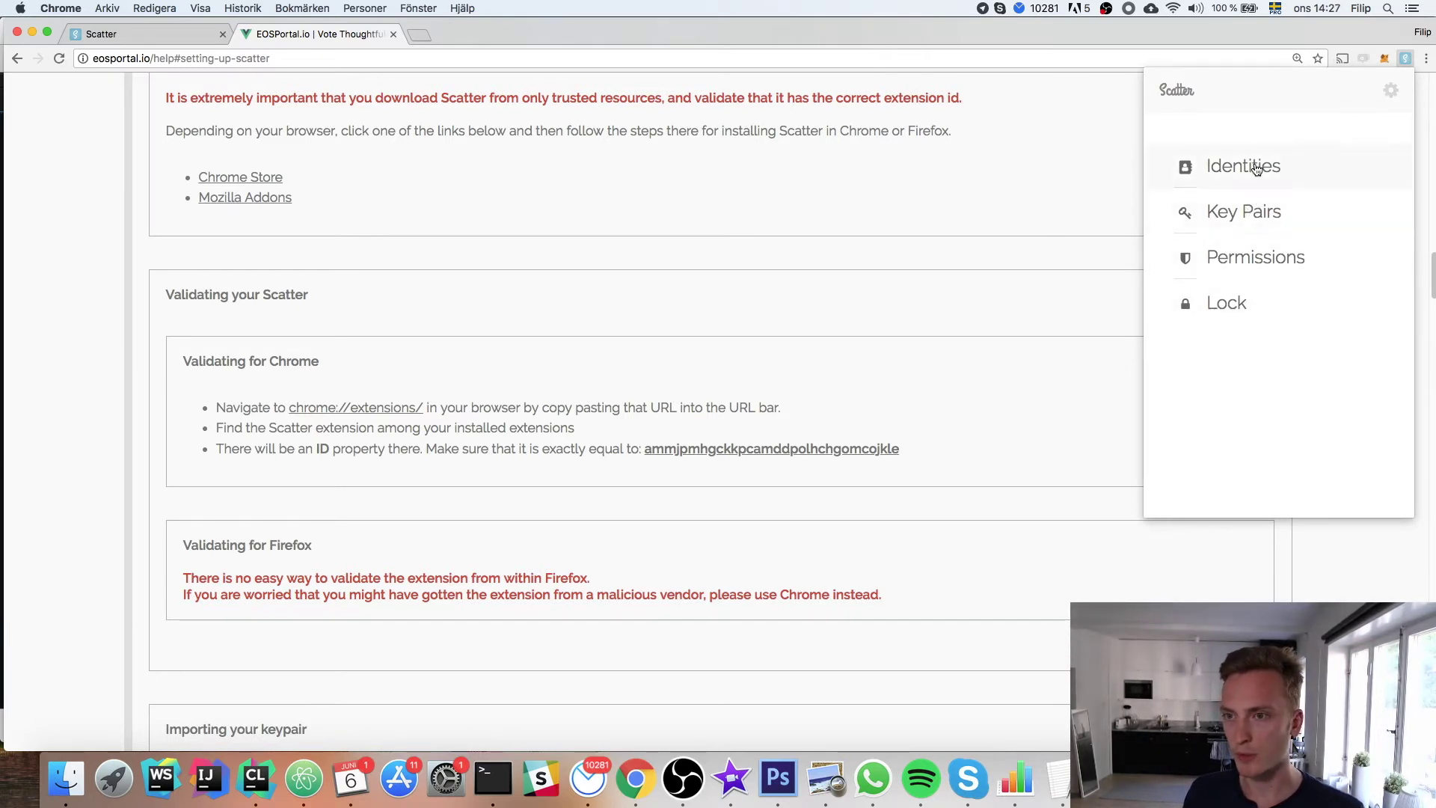
# Step: Start a new key pair named with the user's name and generate EOS public and private keys
pyautogui.click(1243, 206)
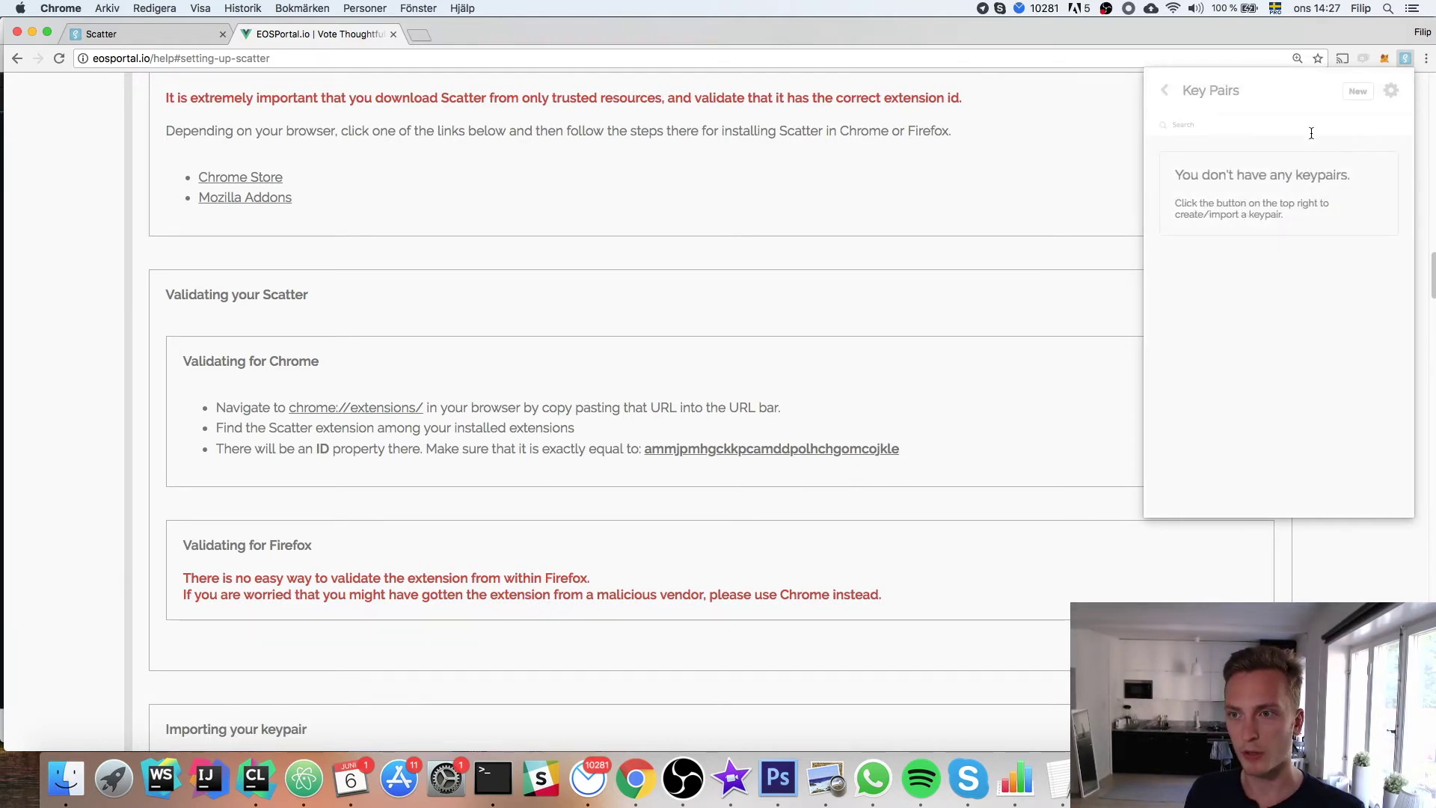
pyautogui.click(1357, 91)
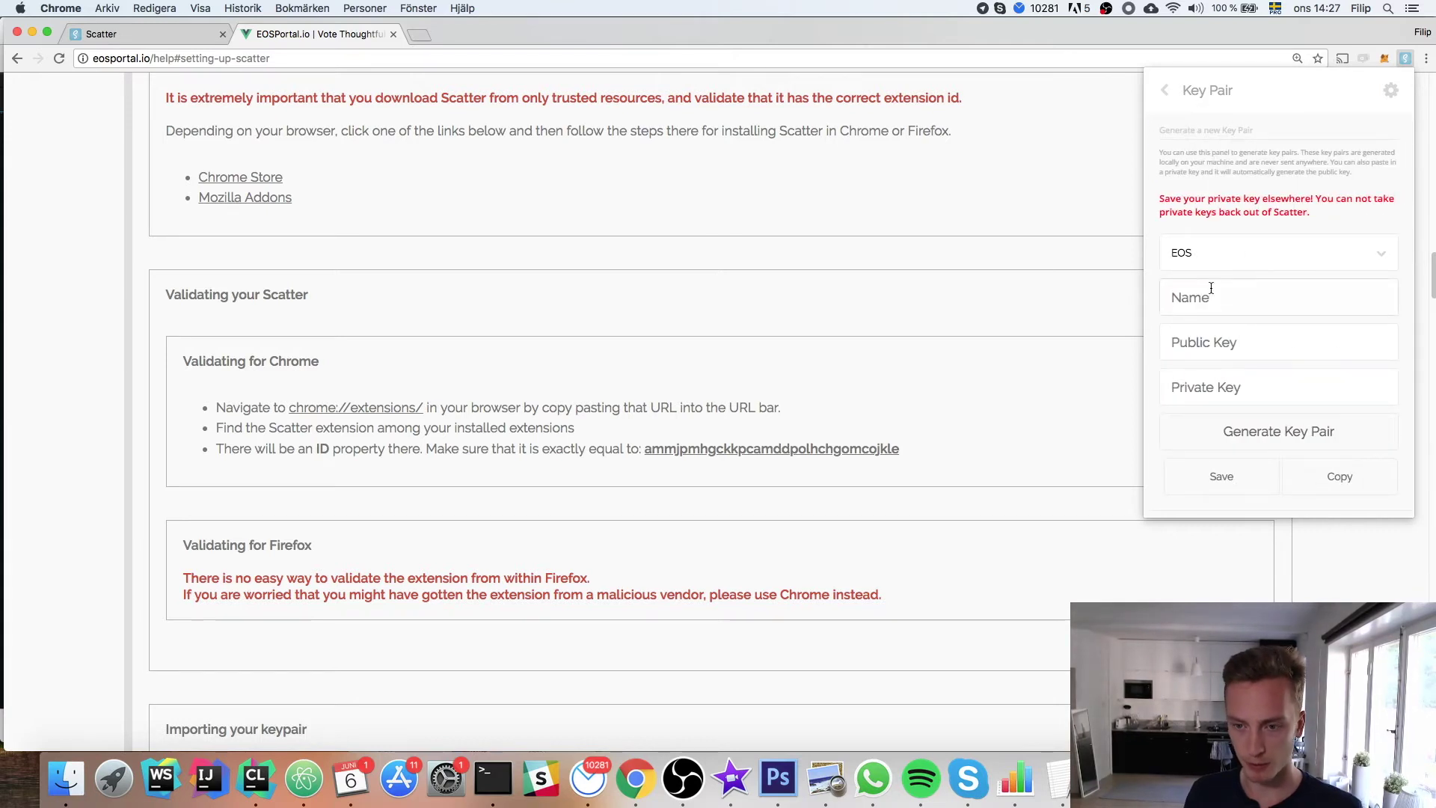
pyautogui.write('Filip')
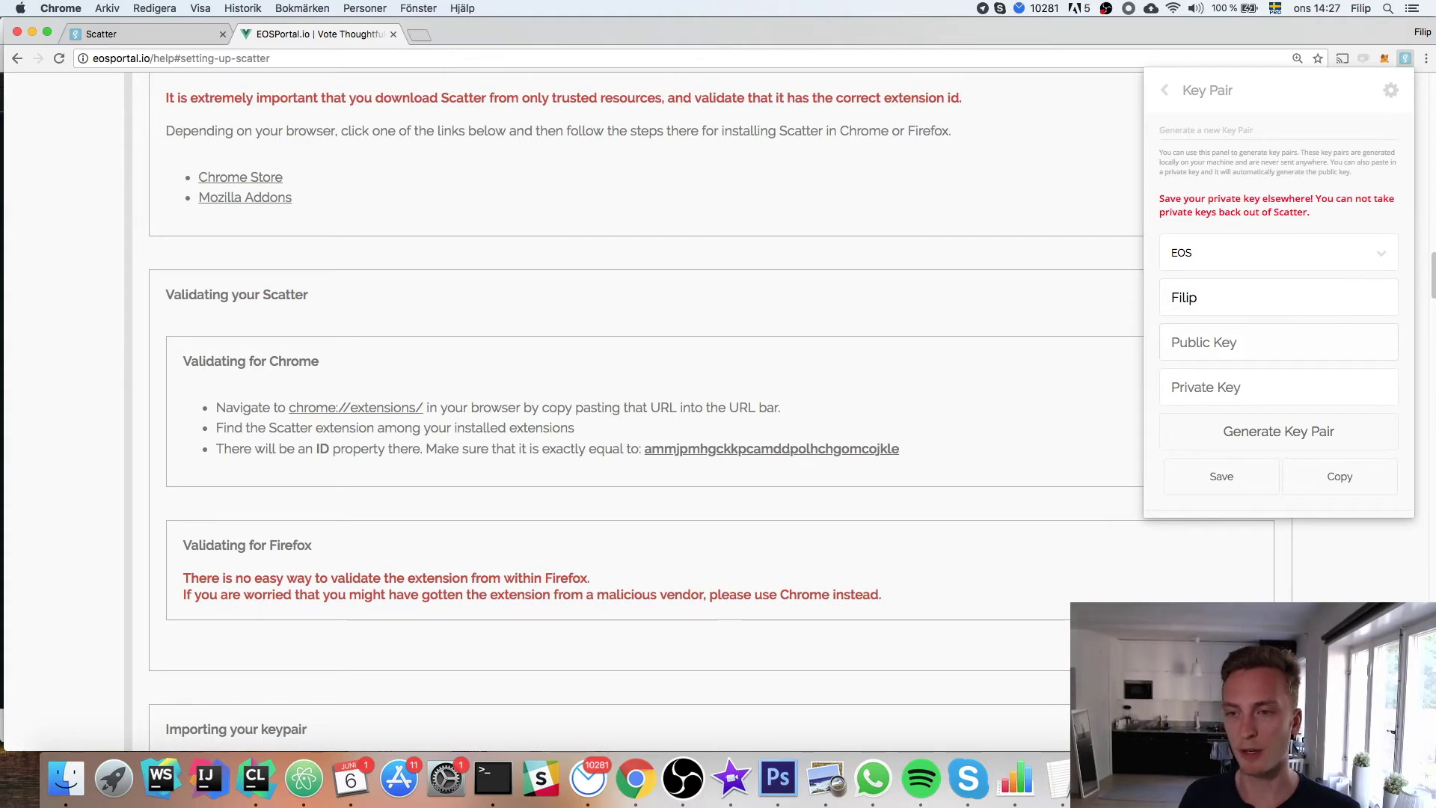
pyautogui.click(1209, 397)
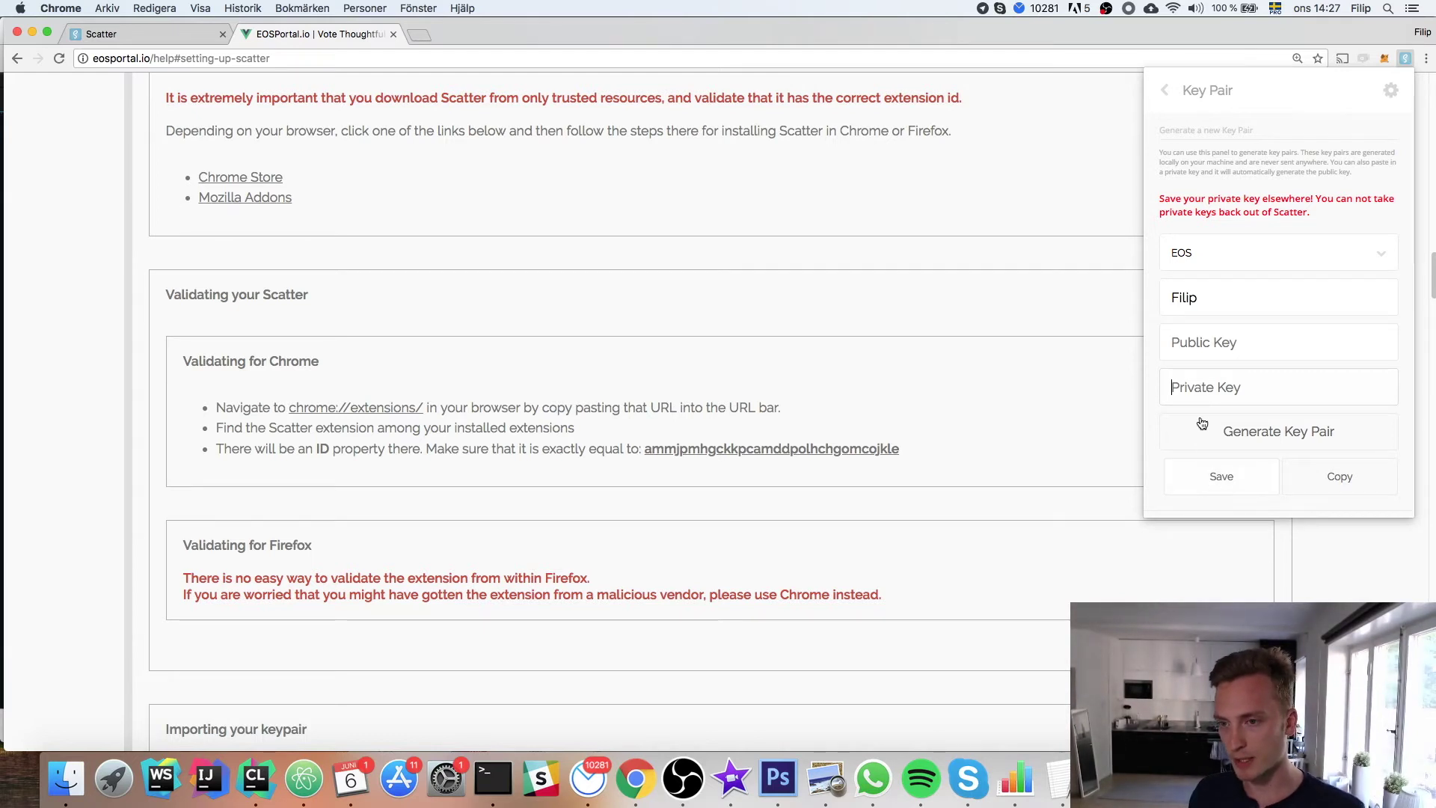
pyautogui.click(1271, 437)
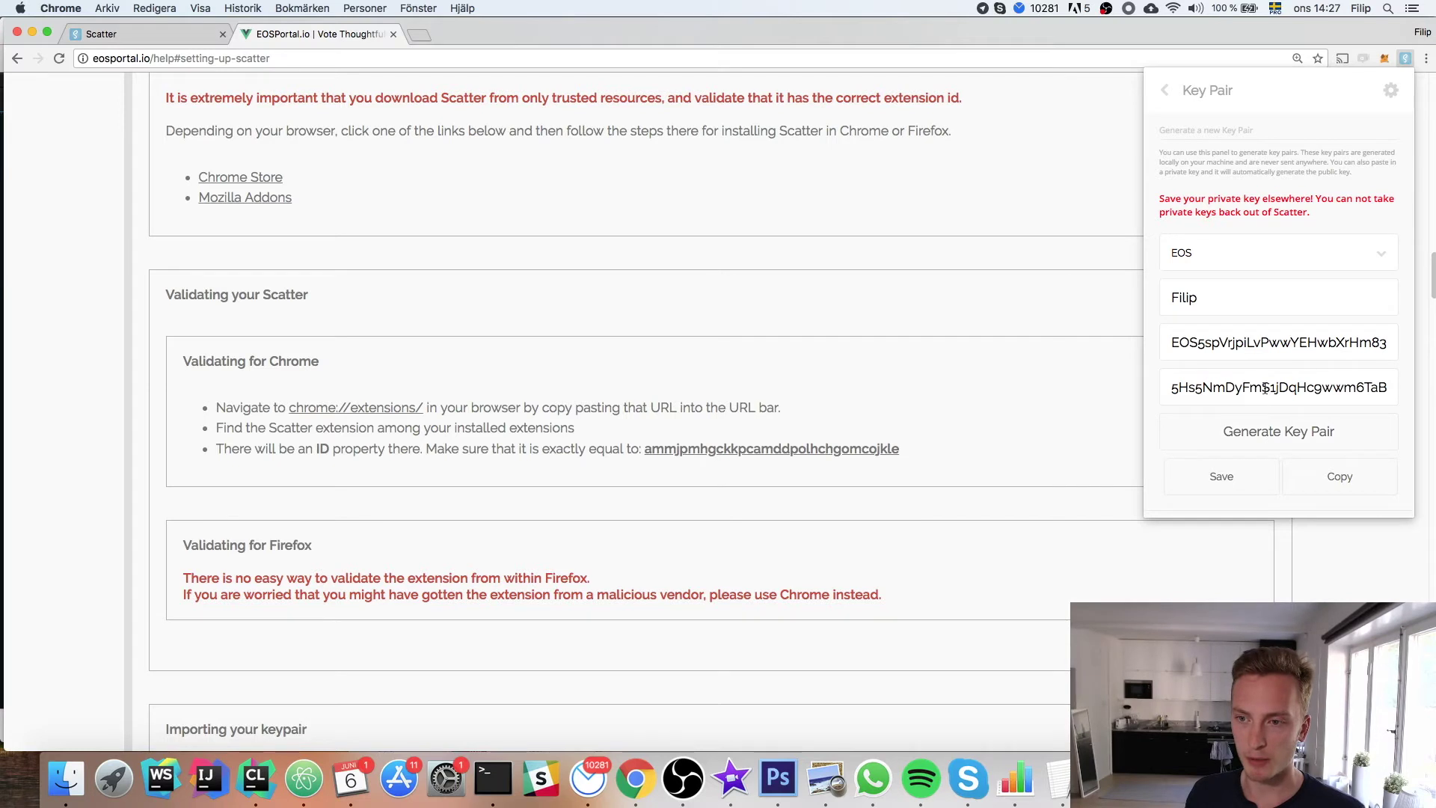
# Step: Clear the generated private and public keys, then close the wallet popup
pyautogui.doubleClick(1264, 386)
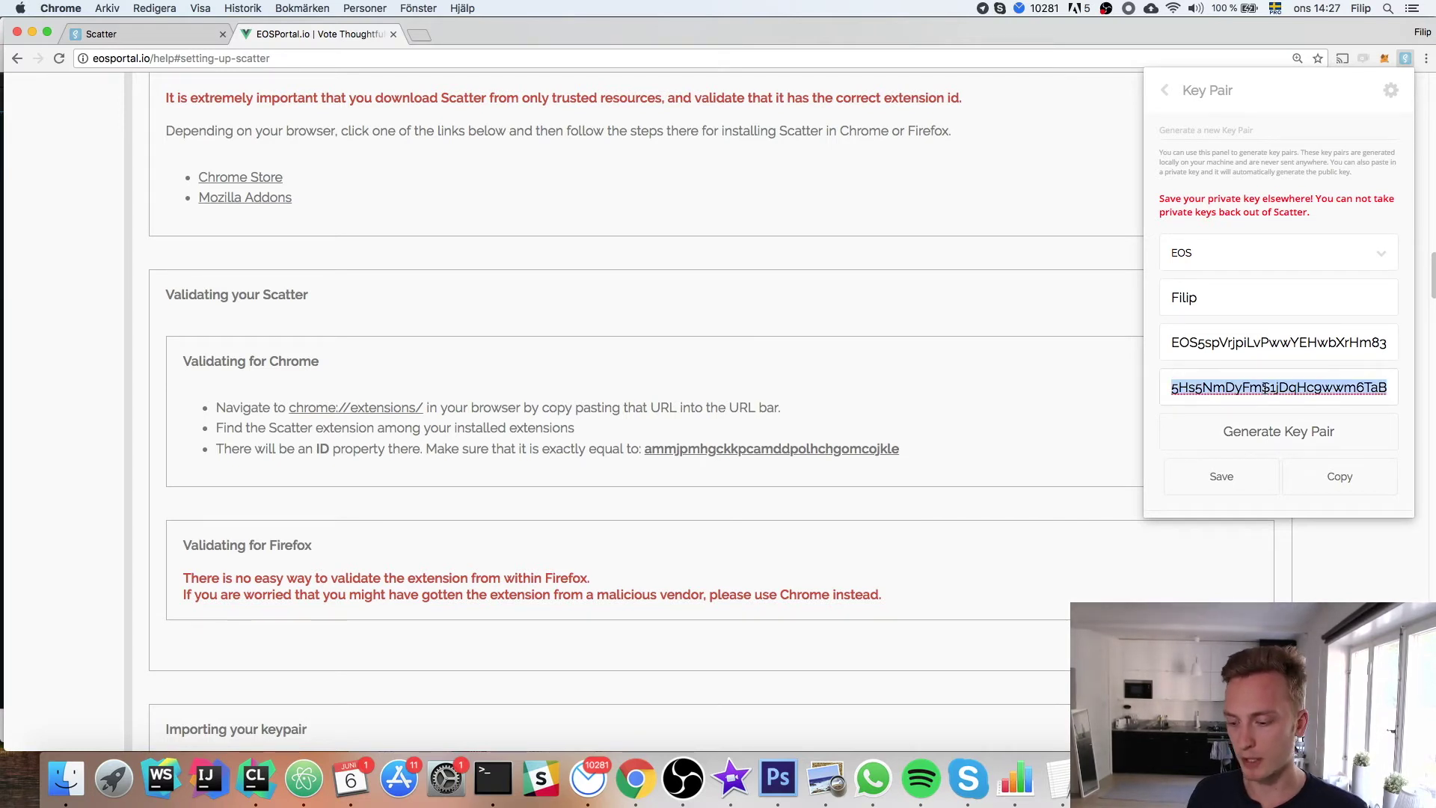
pyautogui.press('BackSpace')
pyautogui.click(1263, 338)
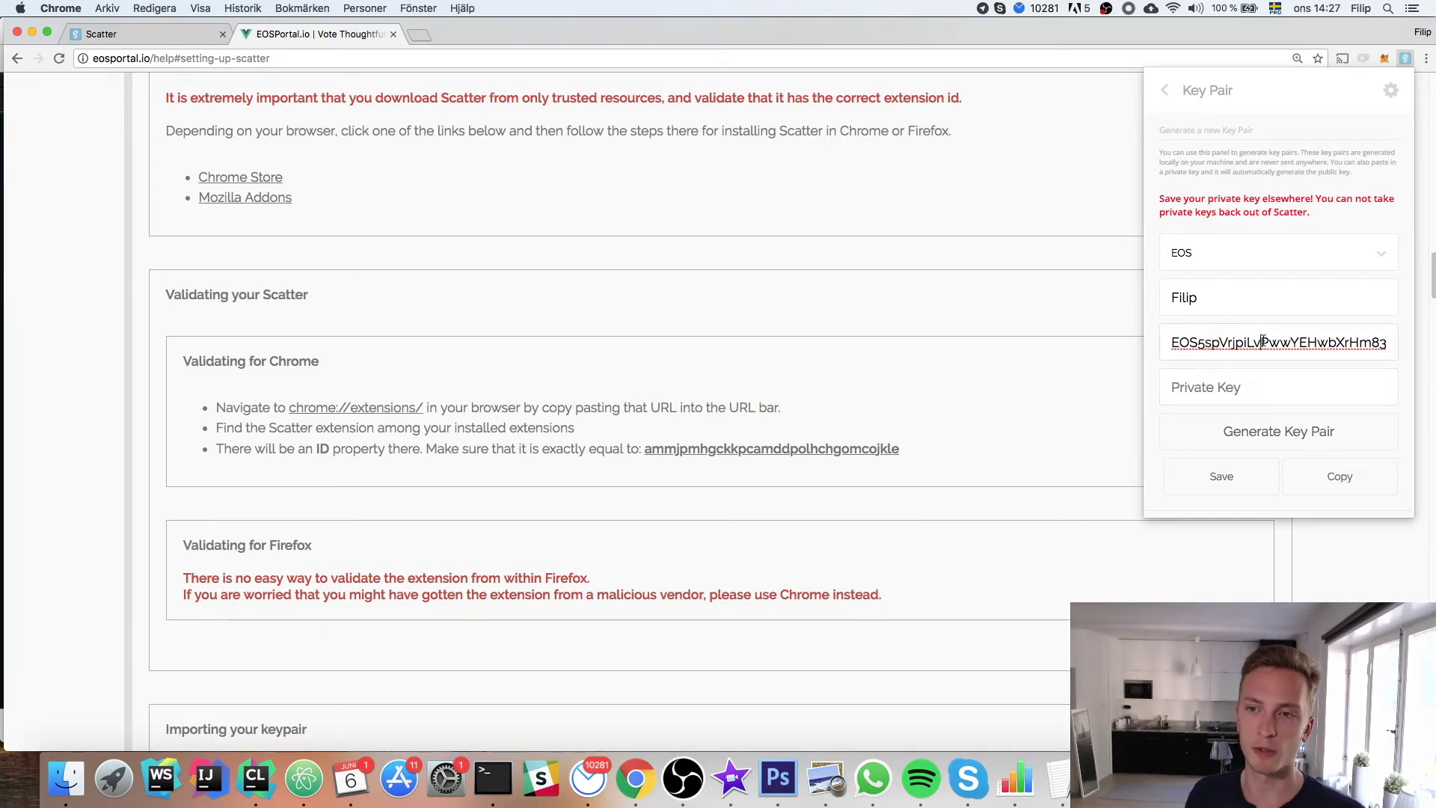
pyautogui.doubleClick(1262, 341)
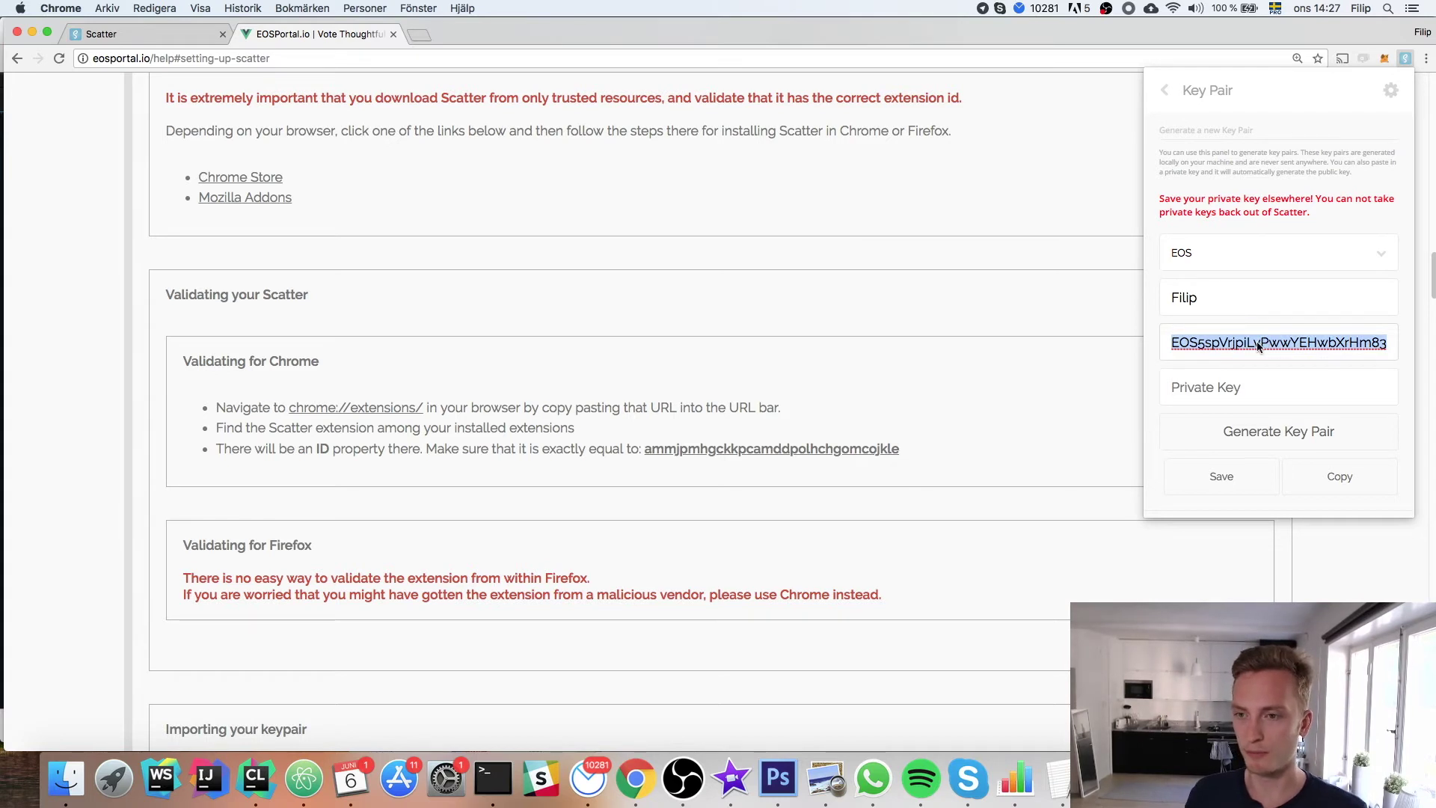
pyautogui.press('BackSpace')
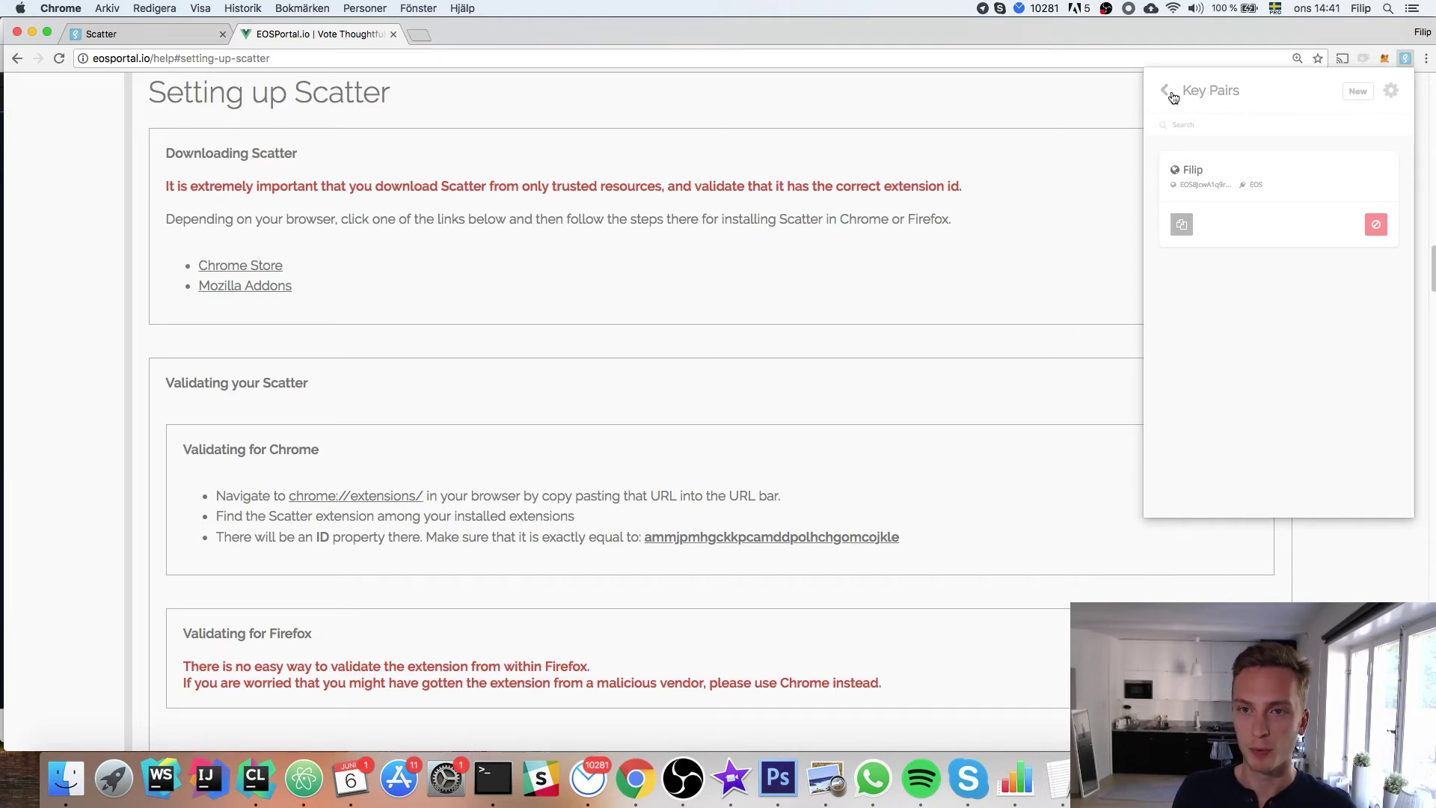
pyautogui.click(1028, 176)
# Step: Go to EOS Portal's home chain list and open the producers for chain id:10
pyautogui.scroll(20, 928, 196)
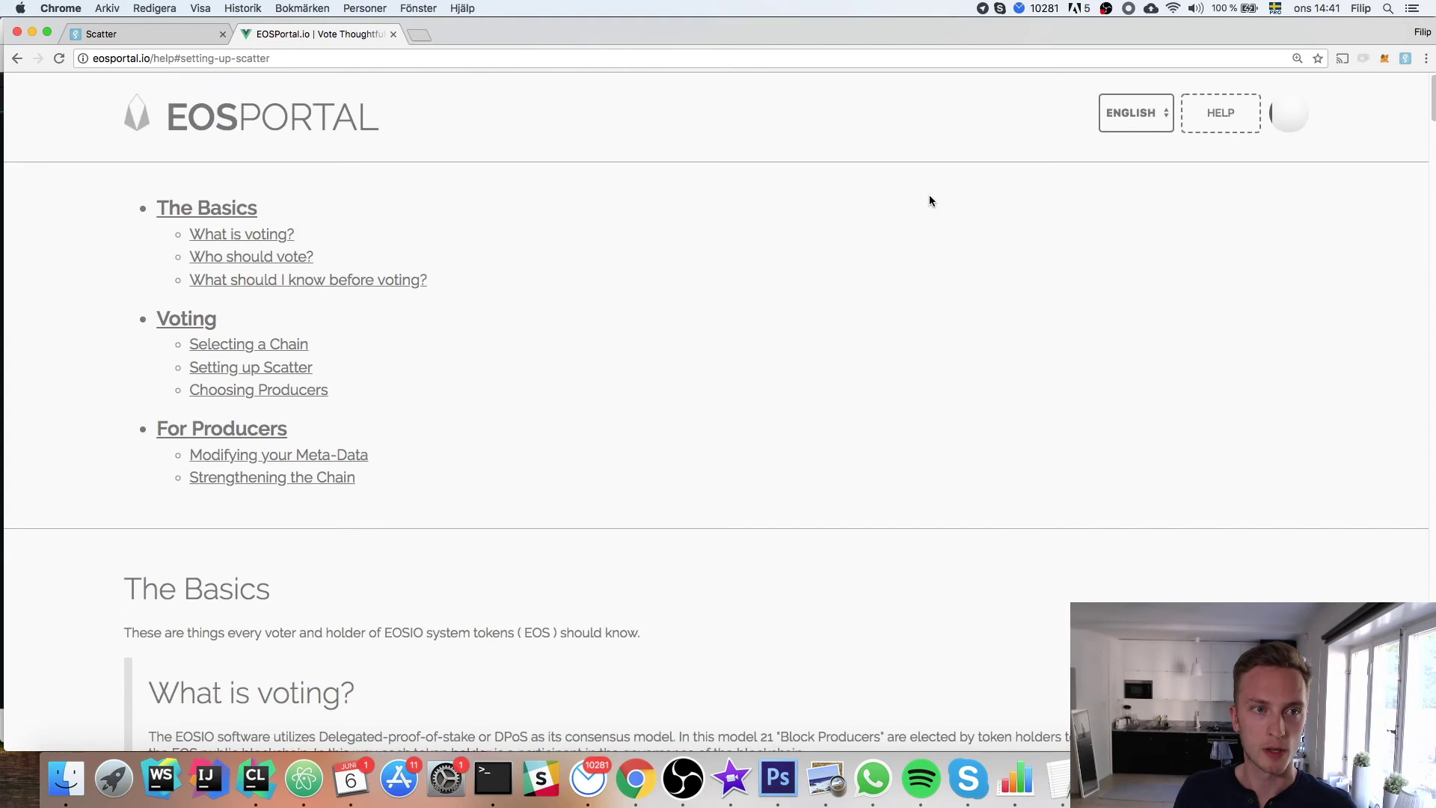
pyautogui.click(343, 124)
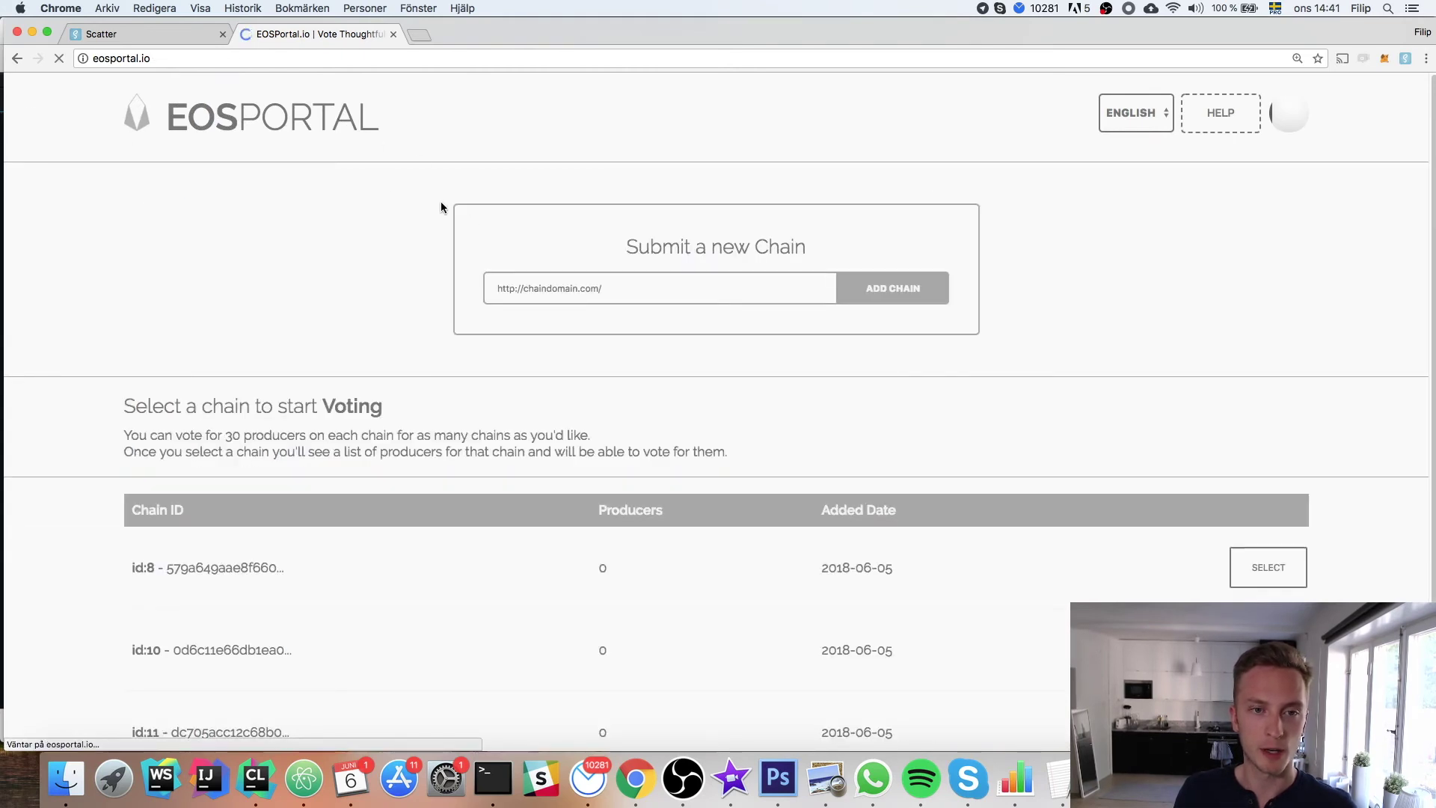
pyautogui.scroll(-1, 409, 220)
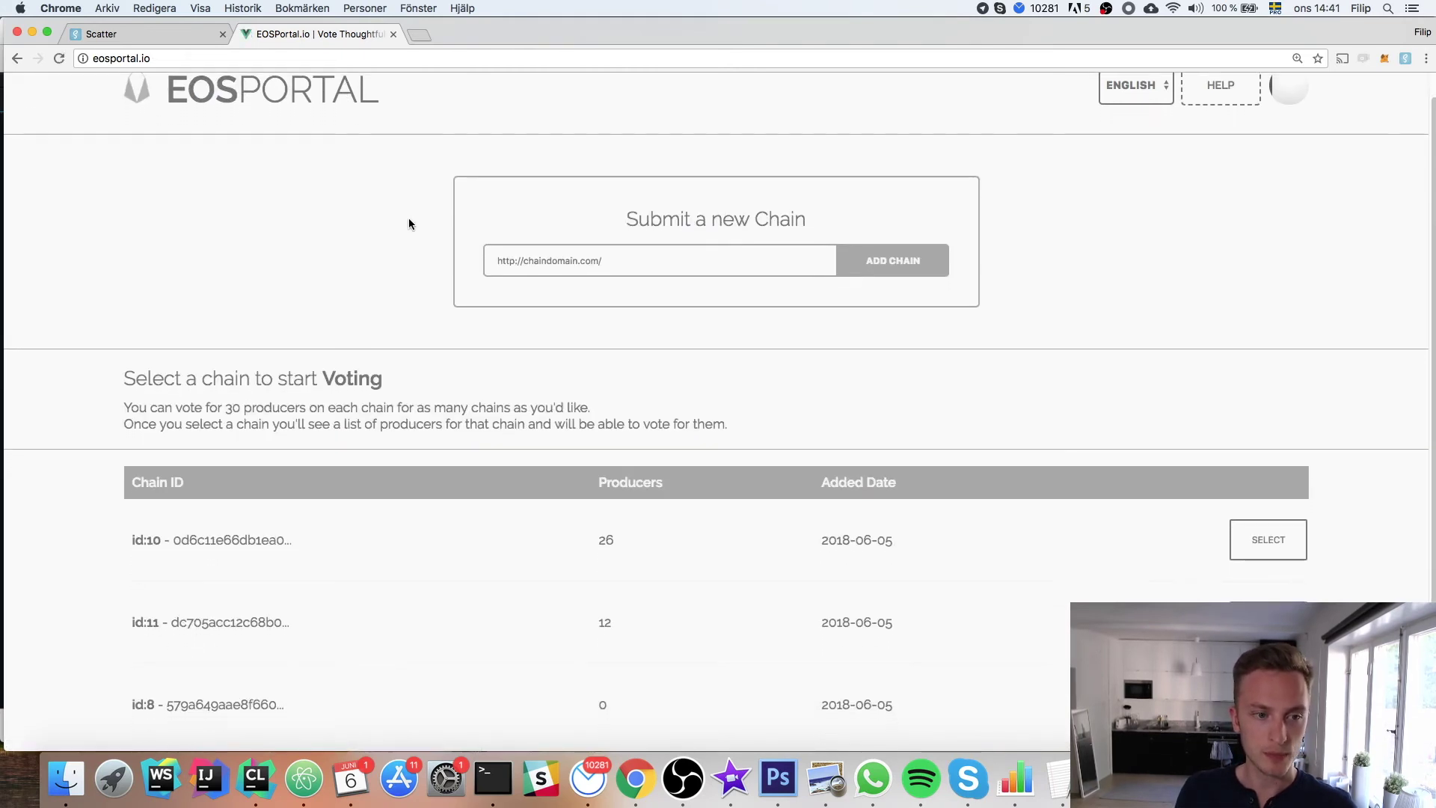
pyautogui.scroll(-3, 409, 223)
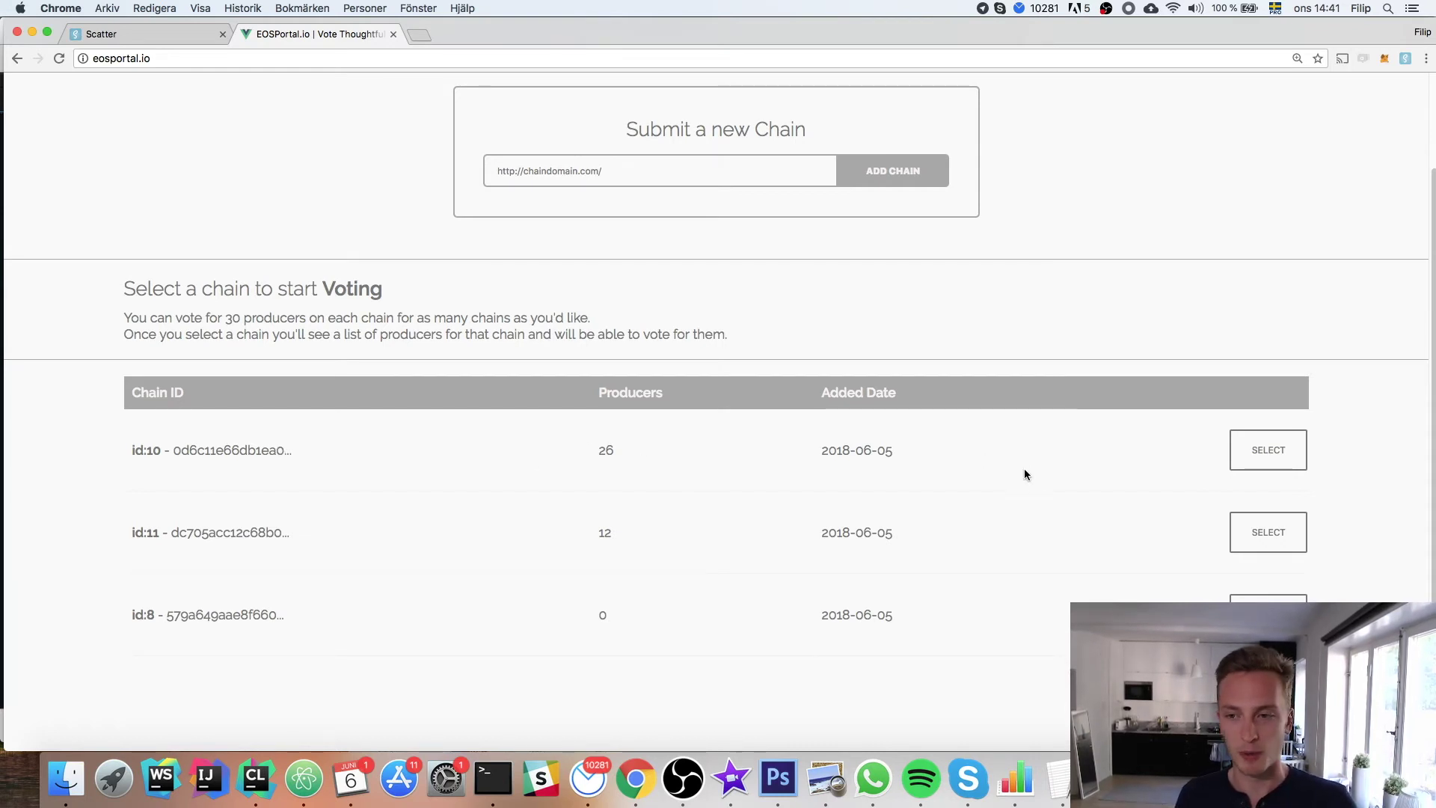
pyautogui.click(1255, 459)
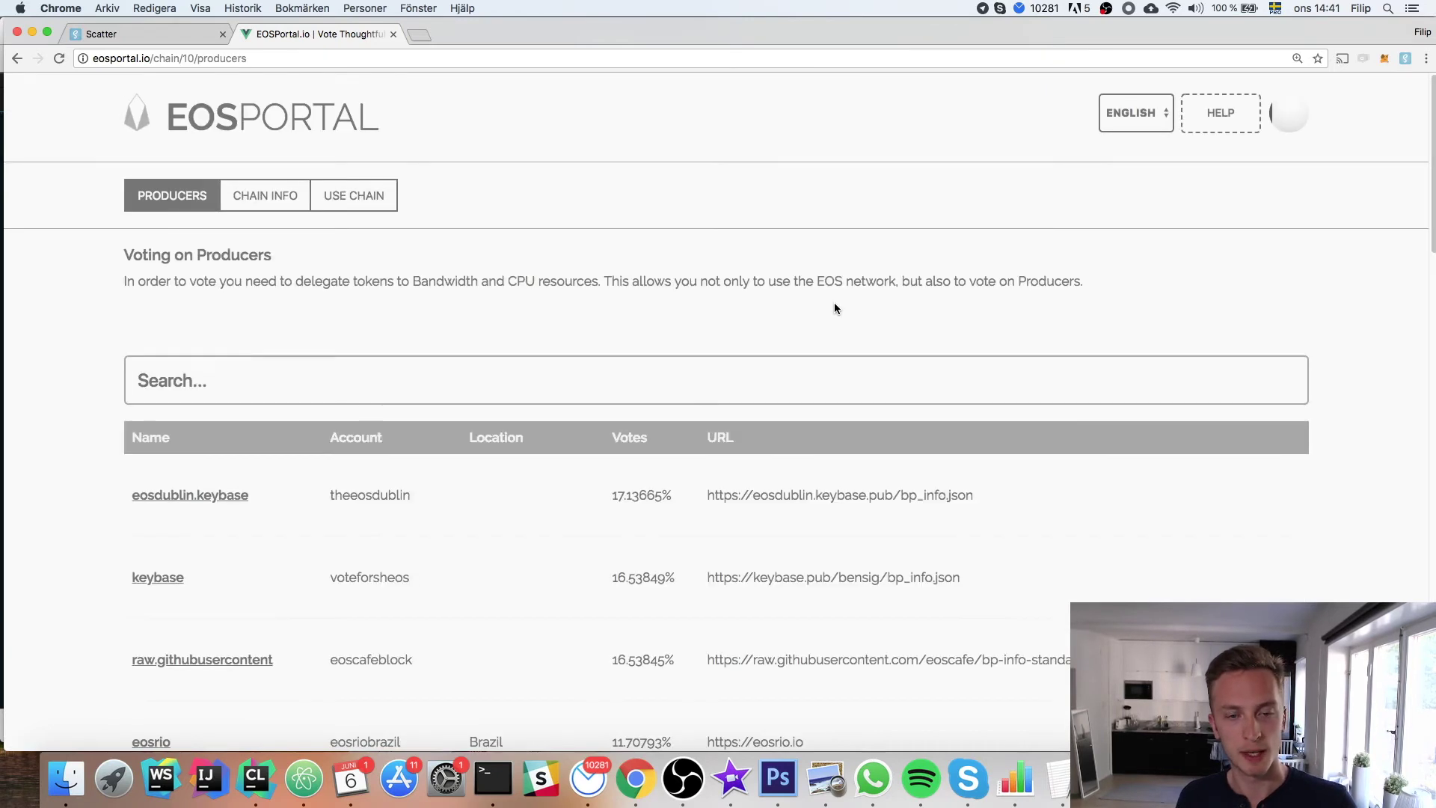
# Step: Use chain 10 and accept adding its network (201.148.208.116, port 48888) to Scatter
pyautogui.click(383, 207)
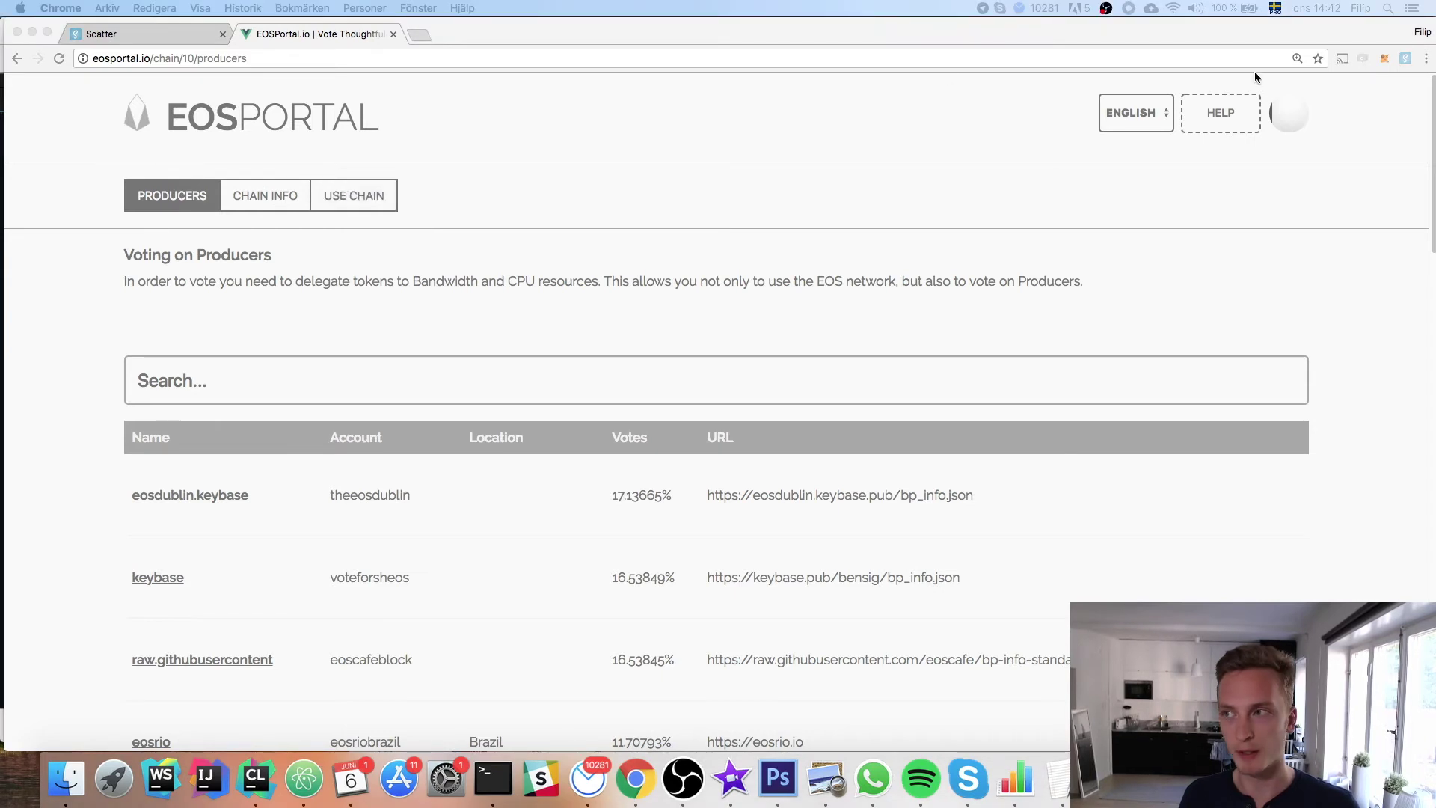
pyautogui.moveTo(581, 101); pyautogui.dragTo(558, 97)
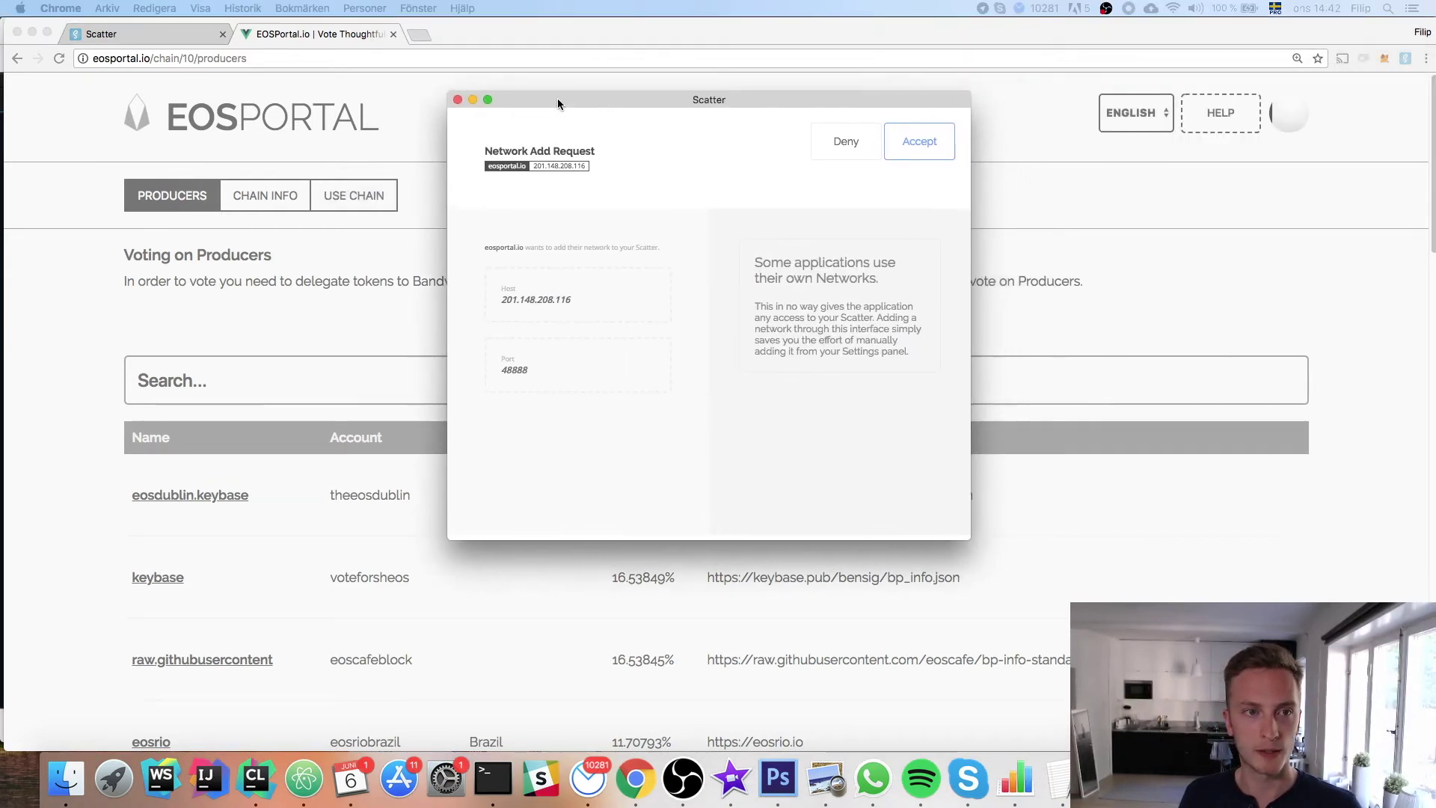
pyautogui.click(927, 145)
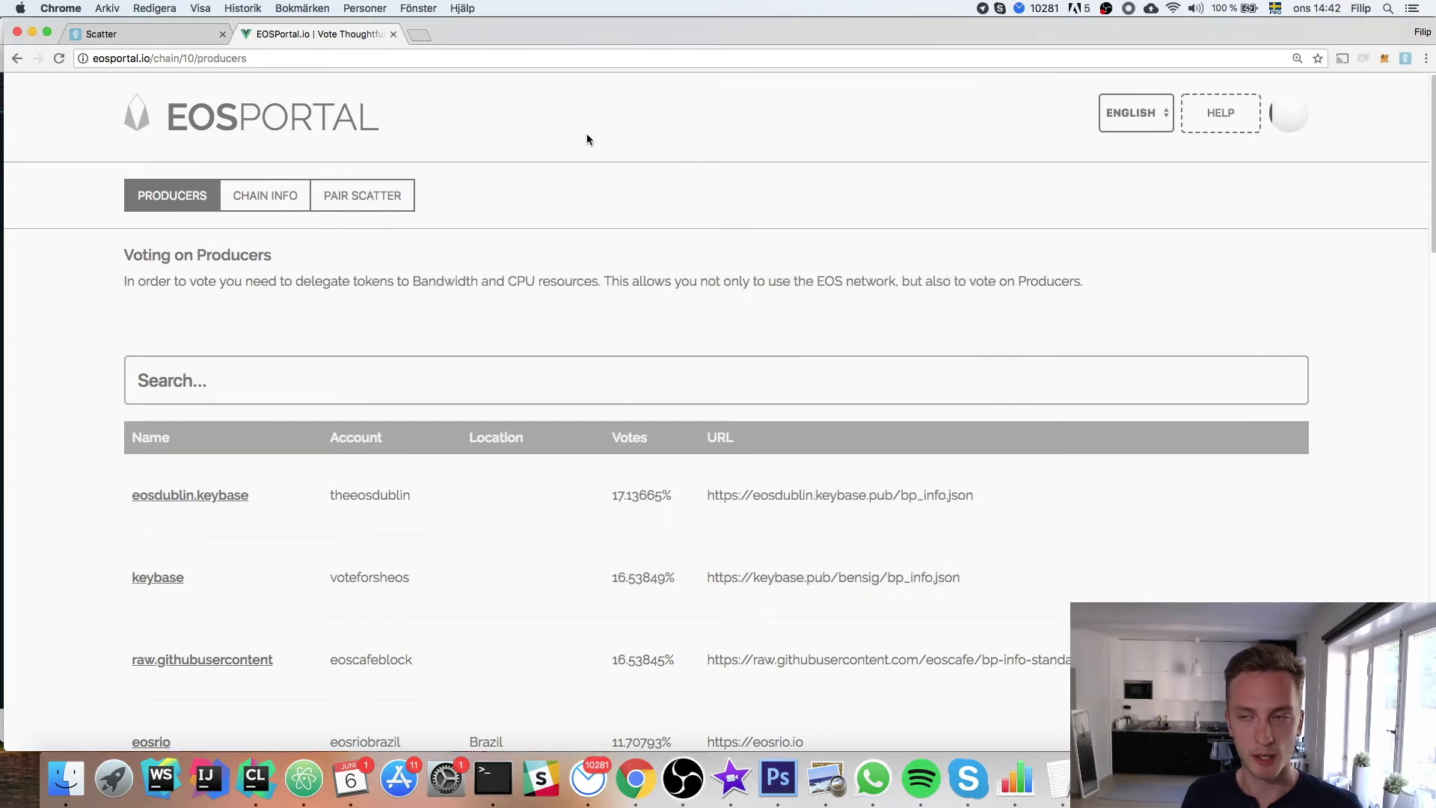
pyautogui.click(1405, 59)
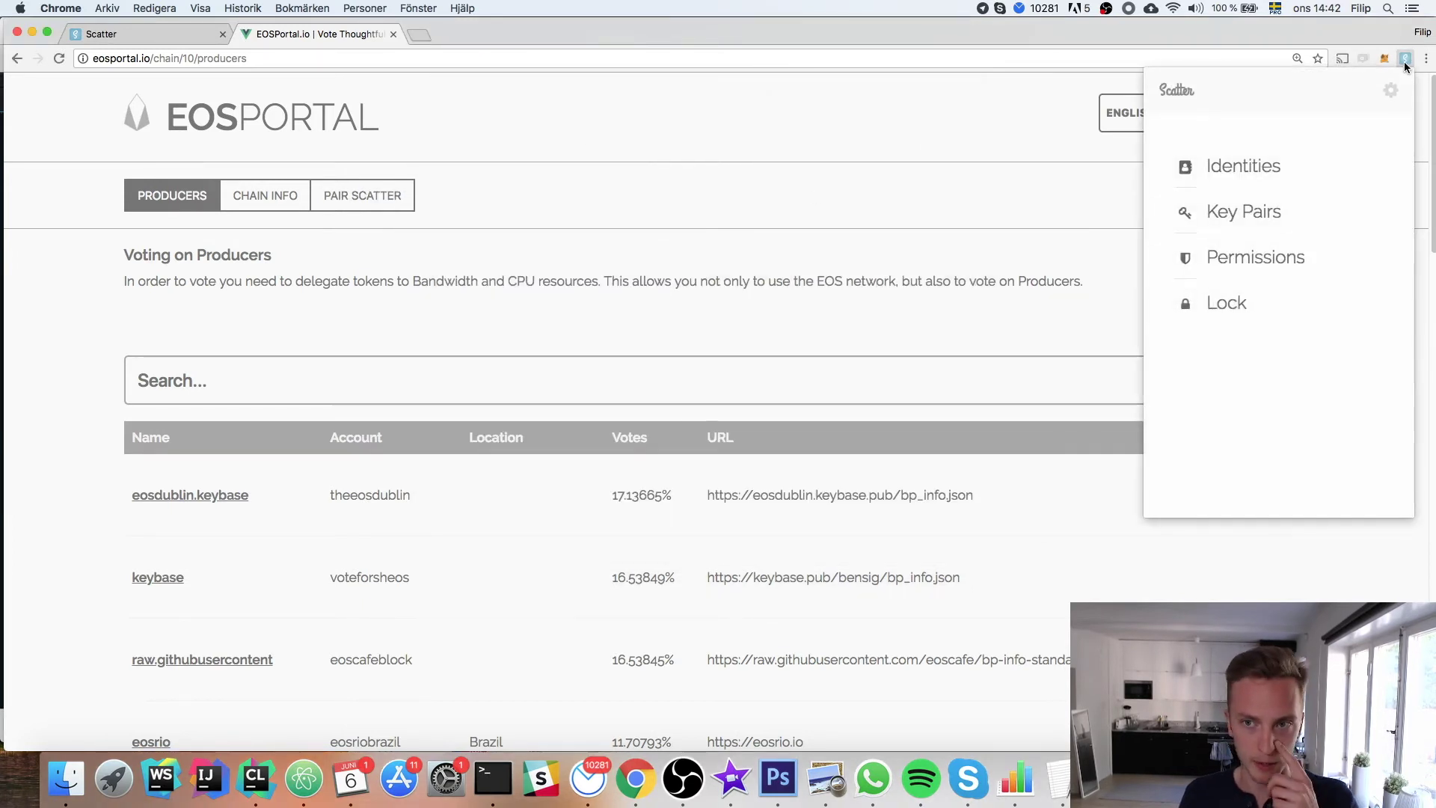
pyautogui.click(1294, 166)
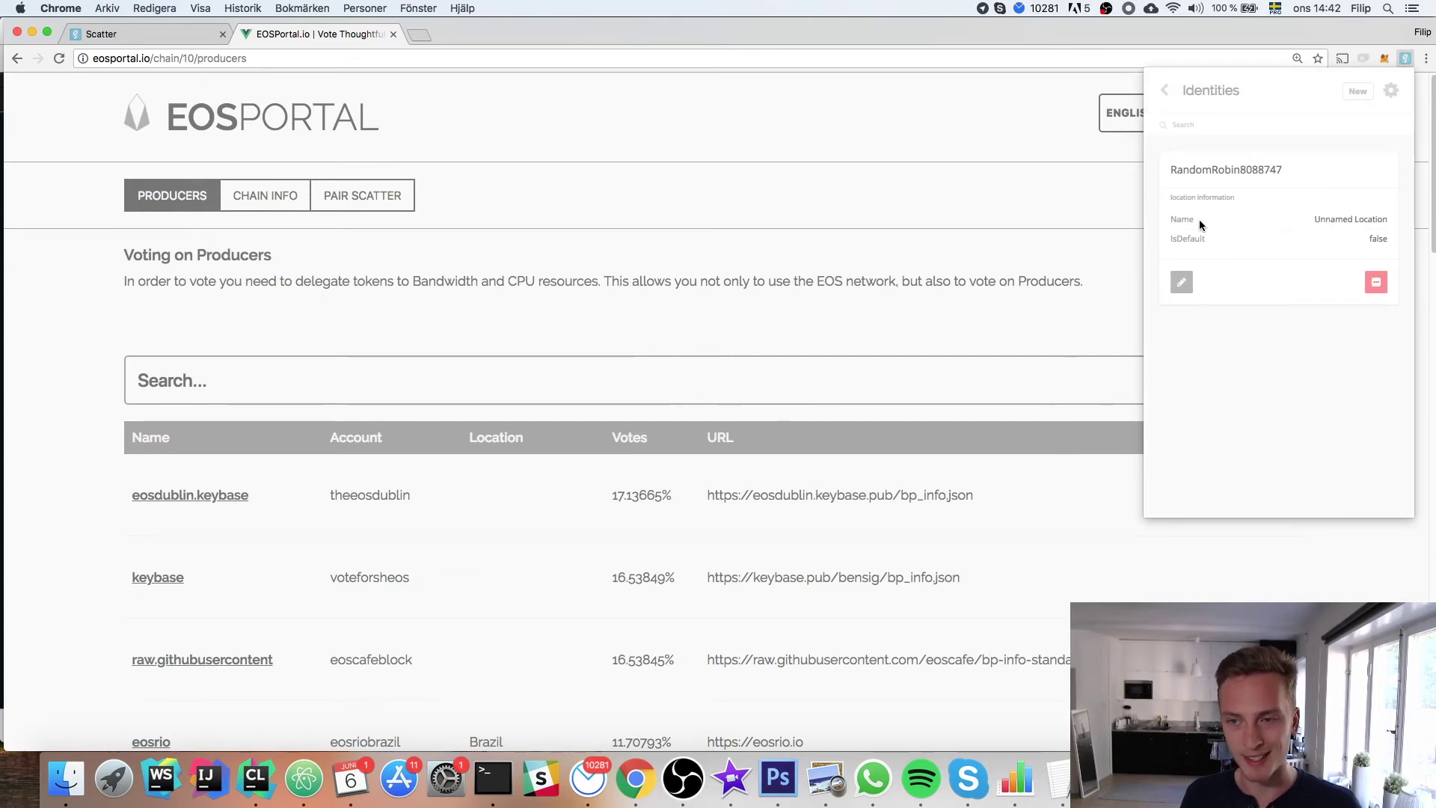
pyautogui.click(1181, 283)
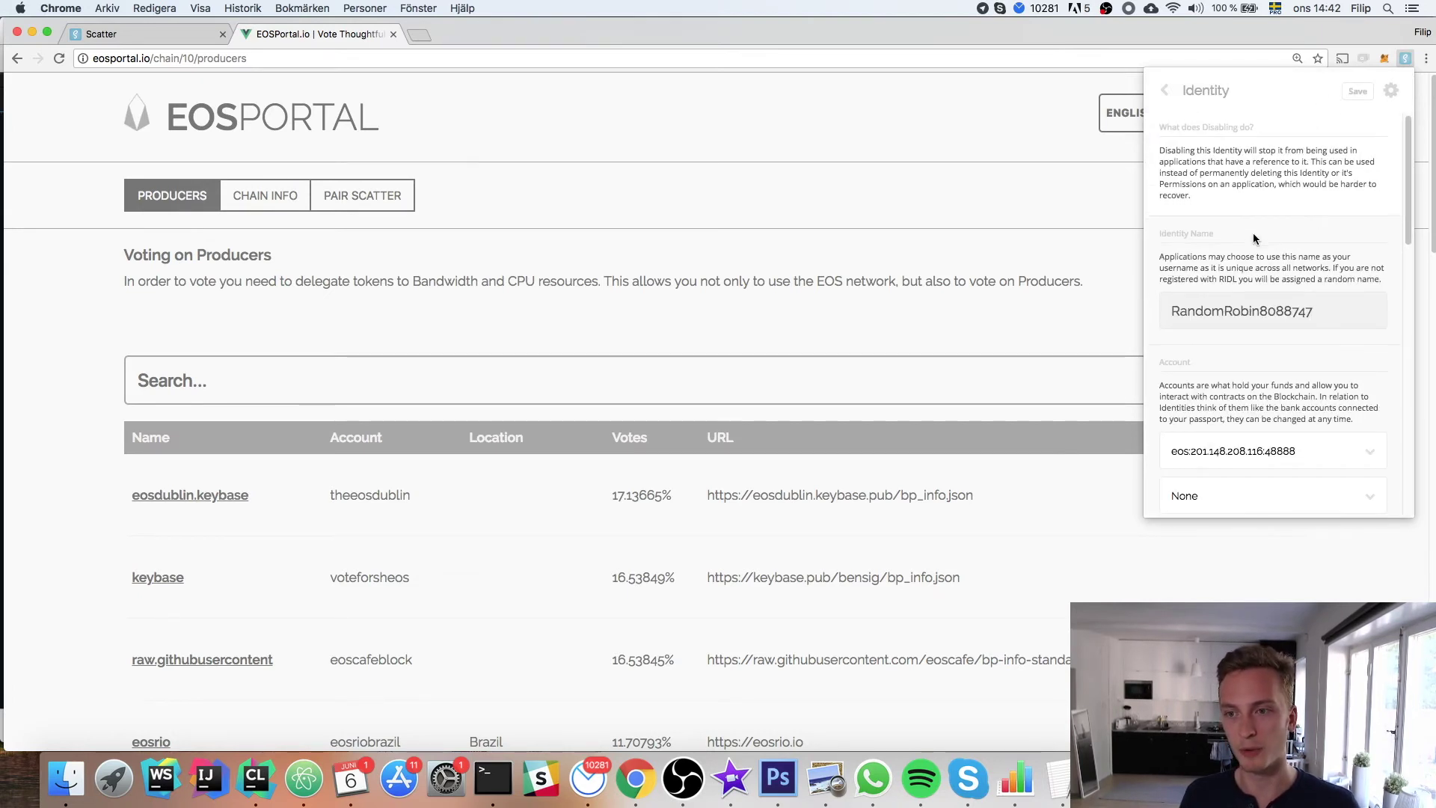
pyautogui.scroll(-3, 1253, 232)
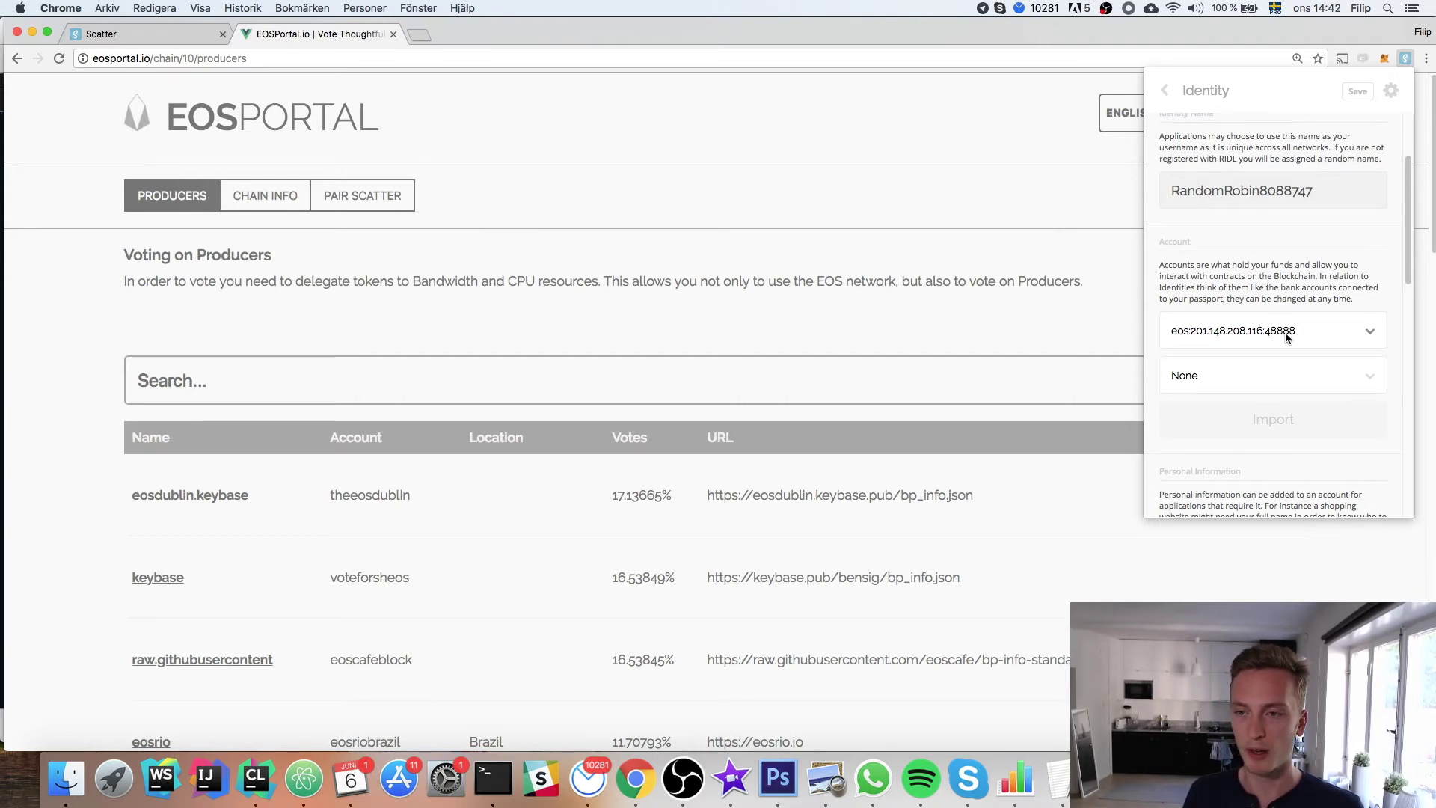
pyautogui.click(1249, 374)
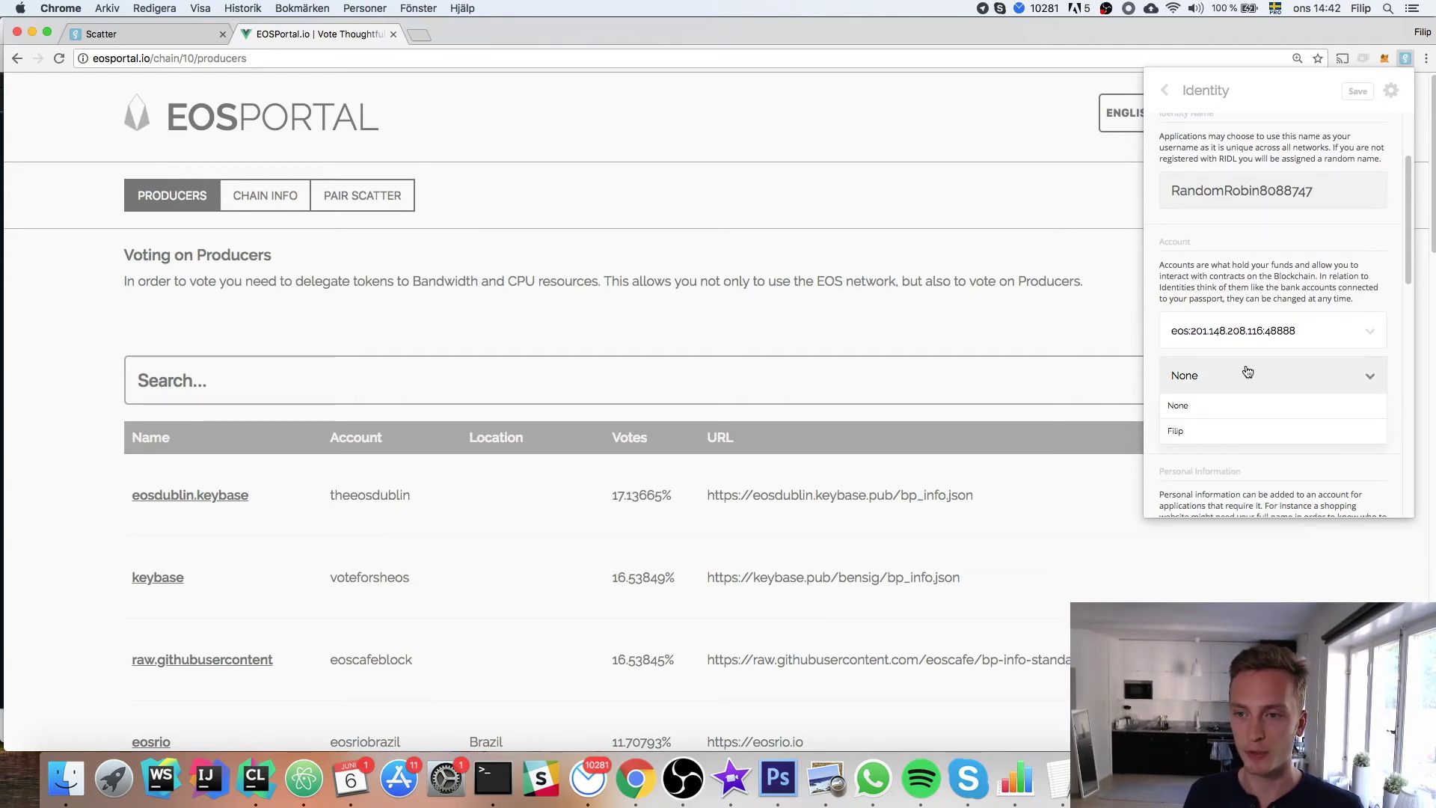
pyautogui.click(1206, 430)
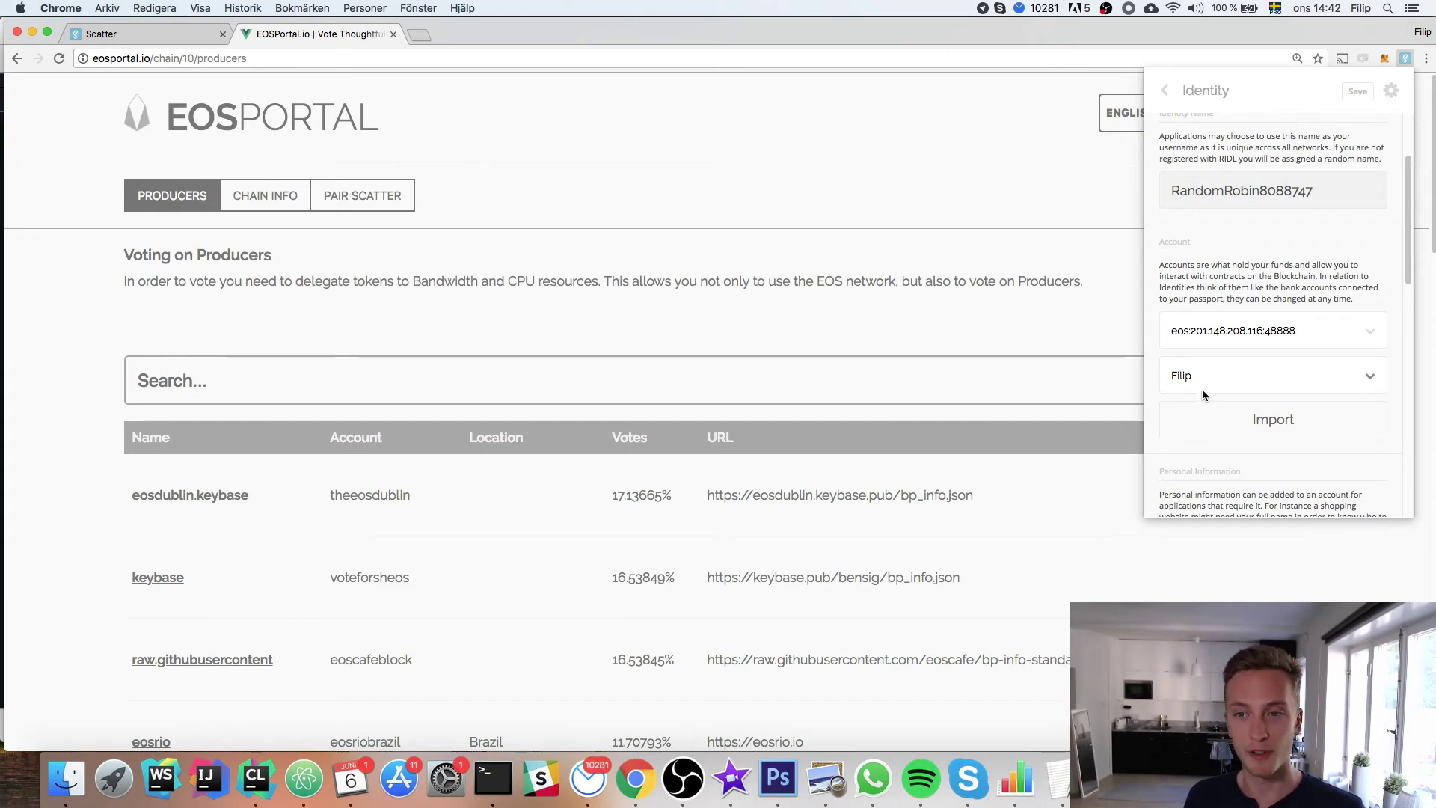
pyautogui.click(1209, 420)
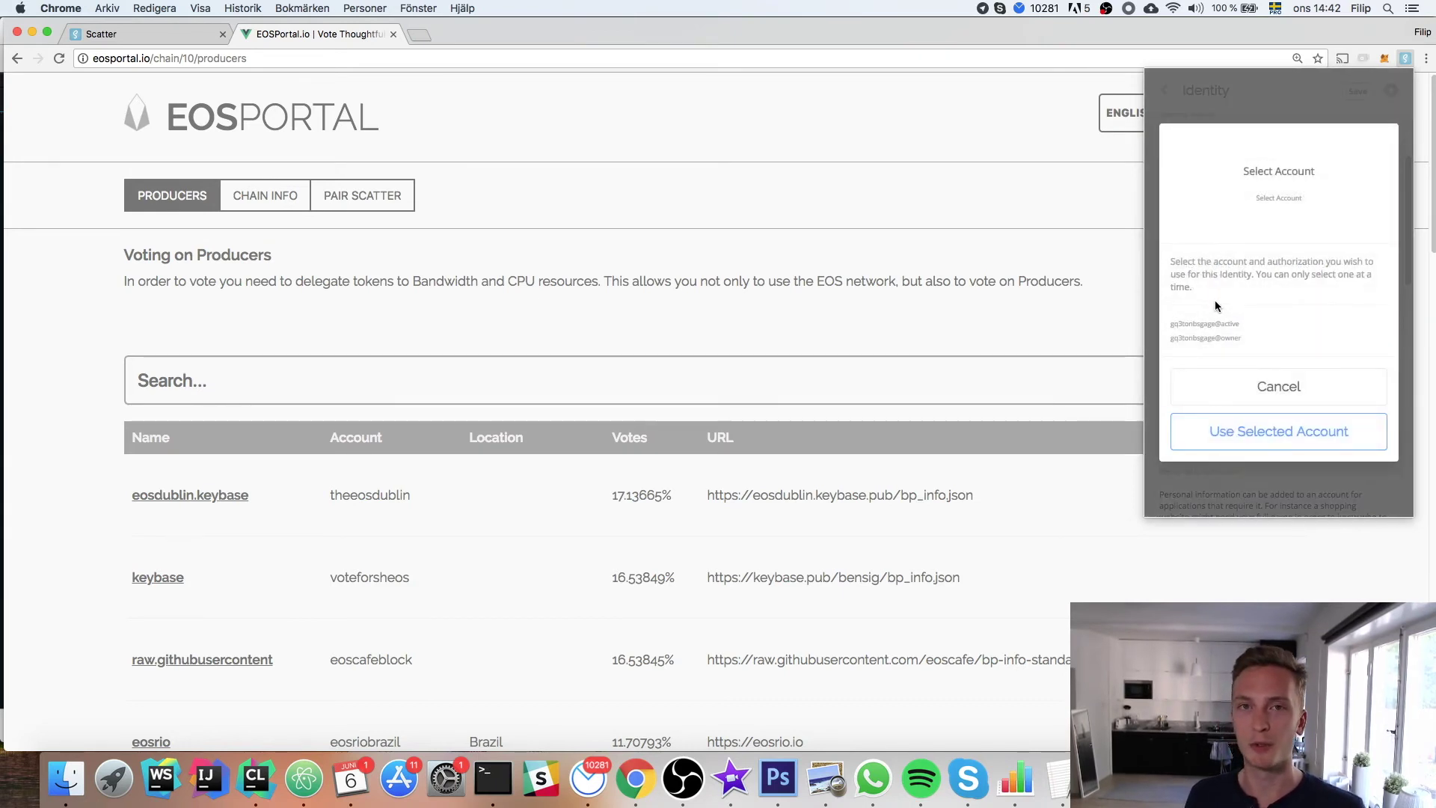
pyautogui.click(1220, 323)
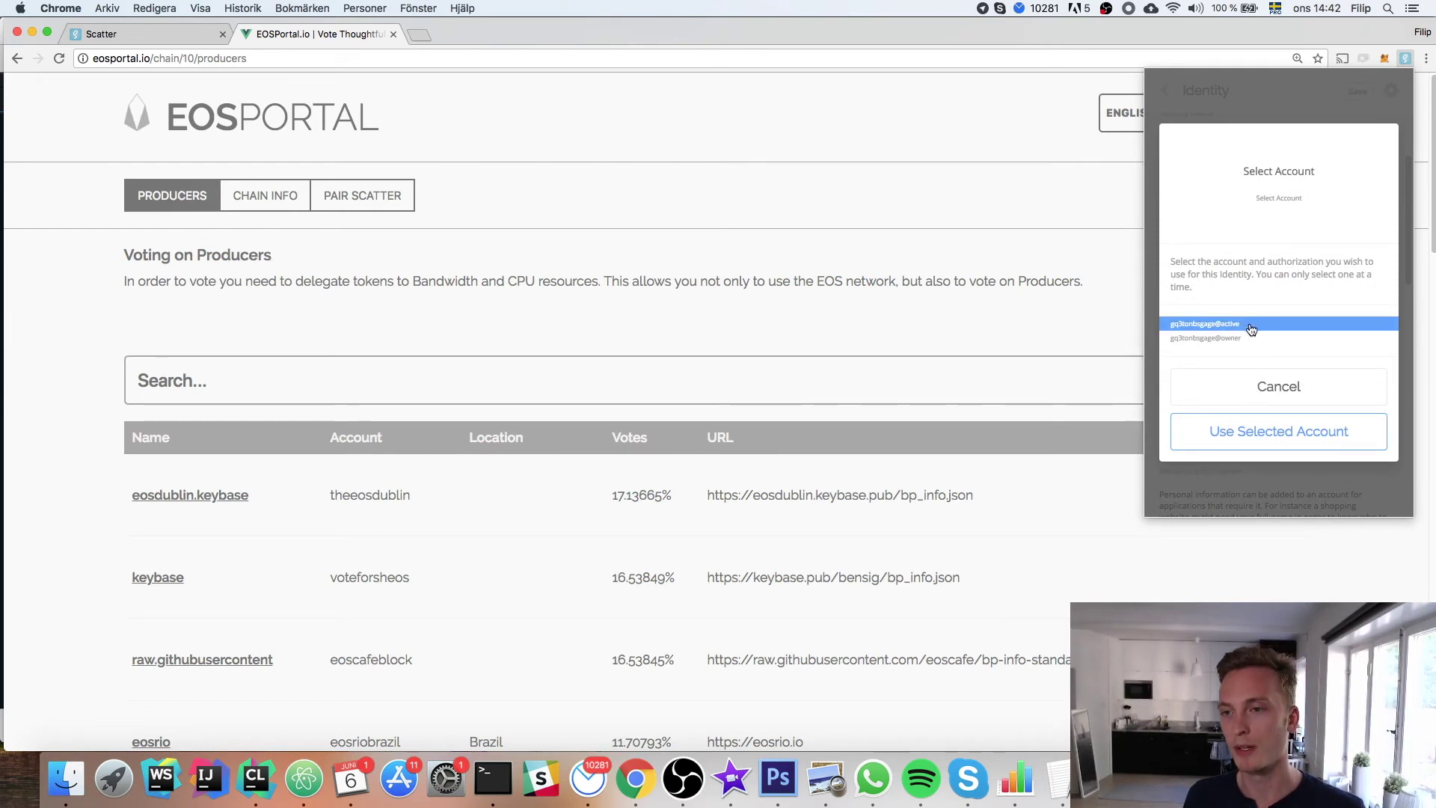
pyautogui.click(1246, 338)
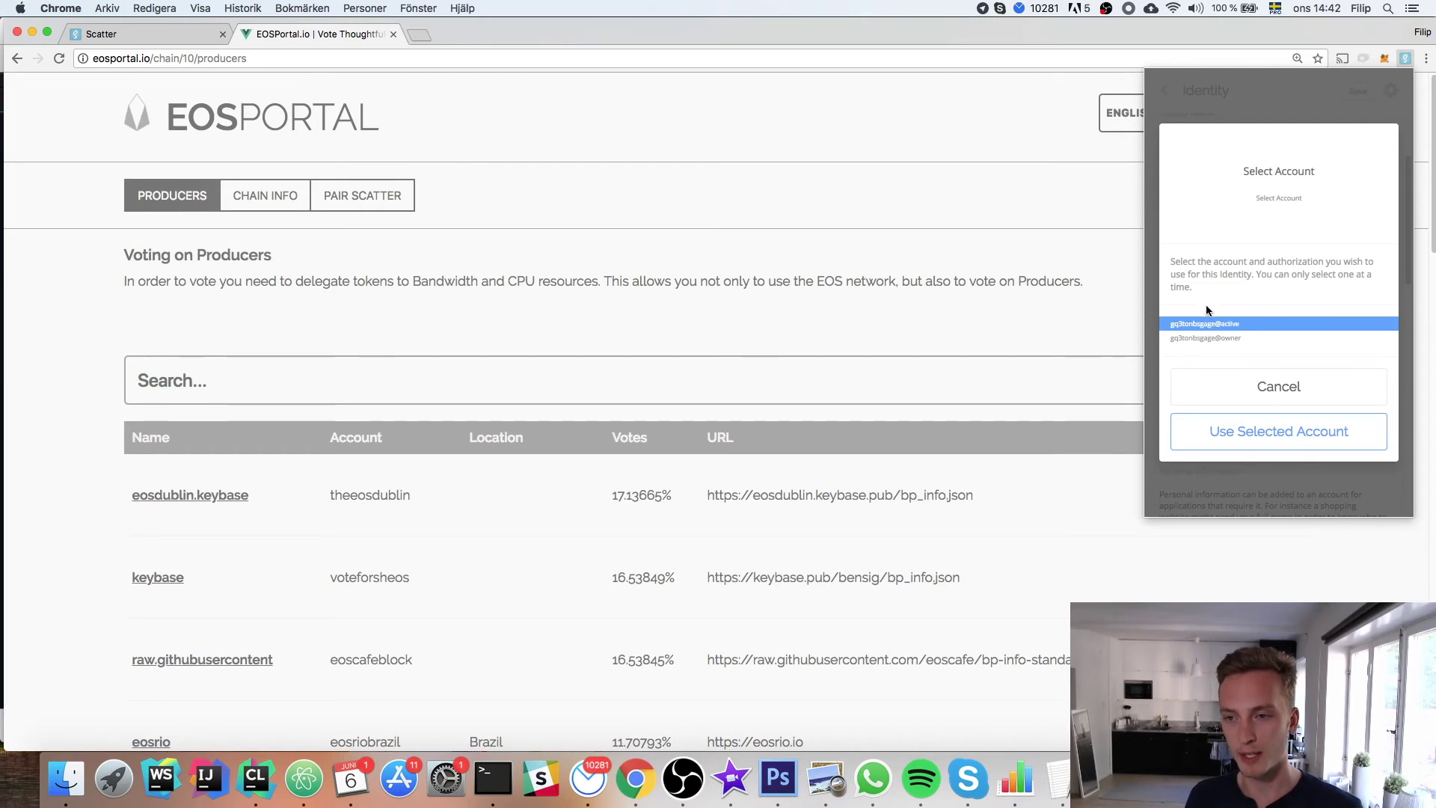
pyautogui.click(1260, 444)
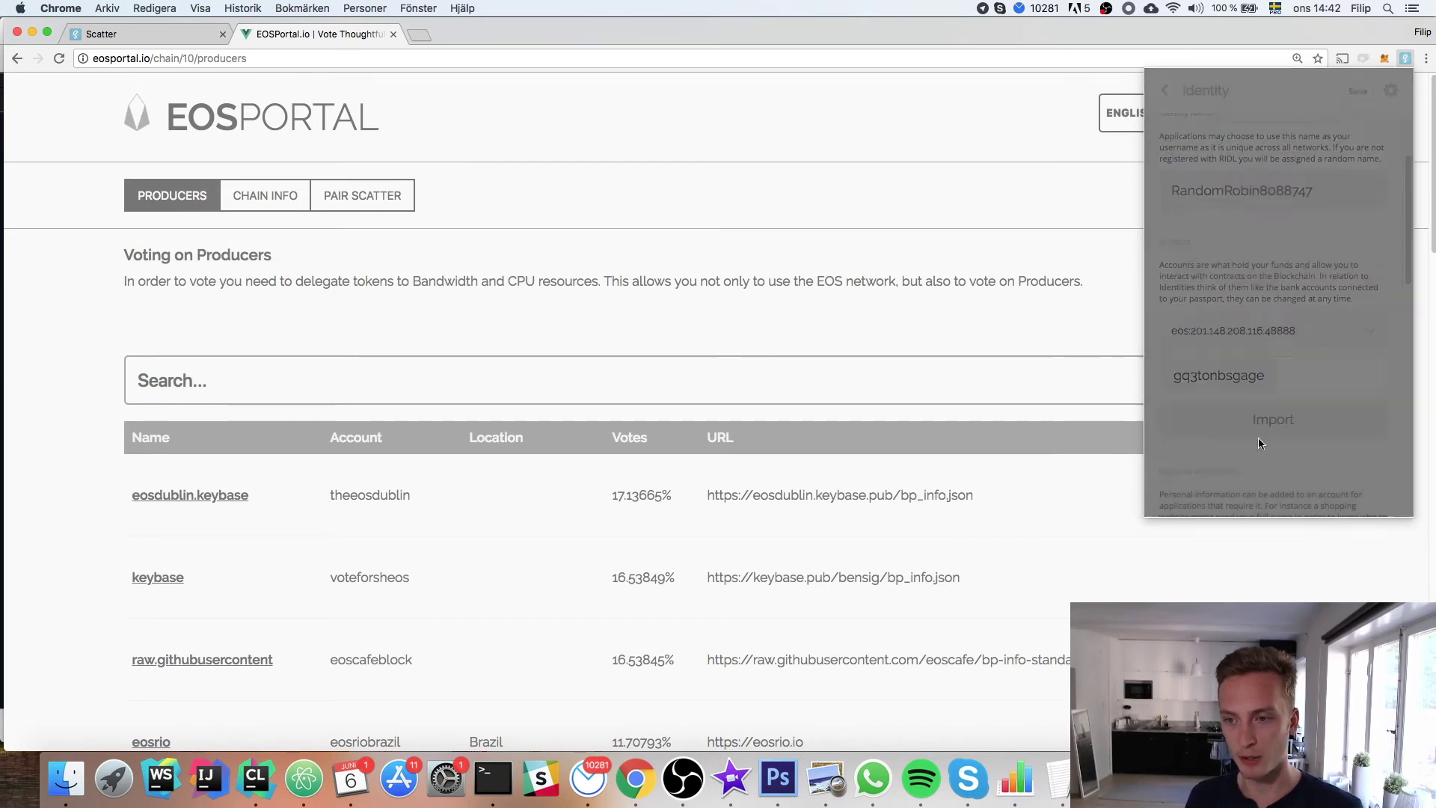
pyautogui.click(1356, 92)
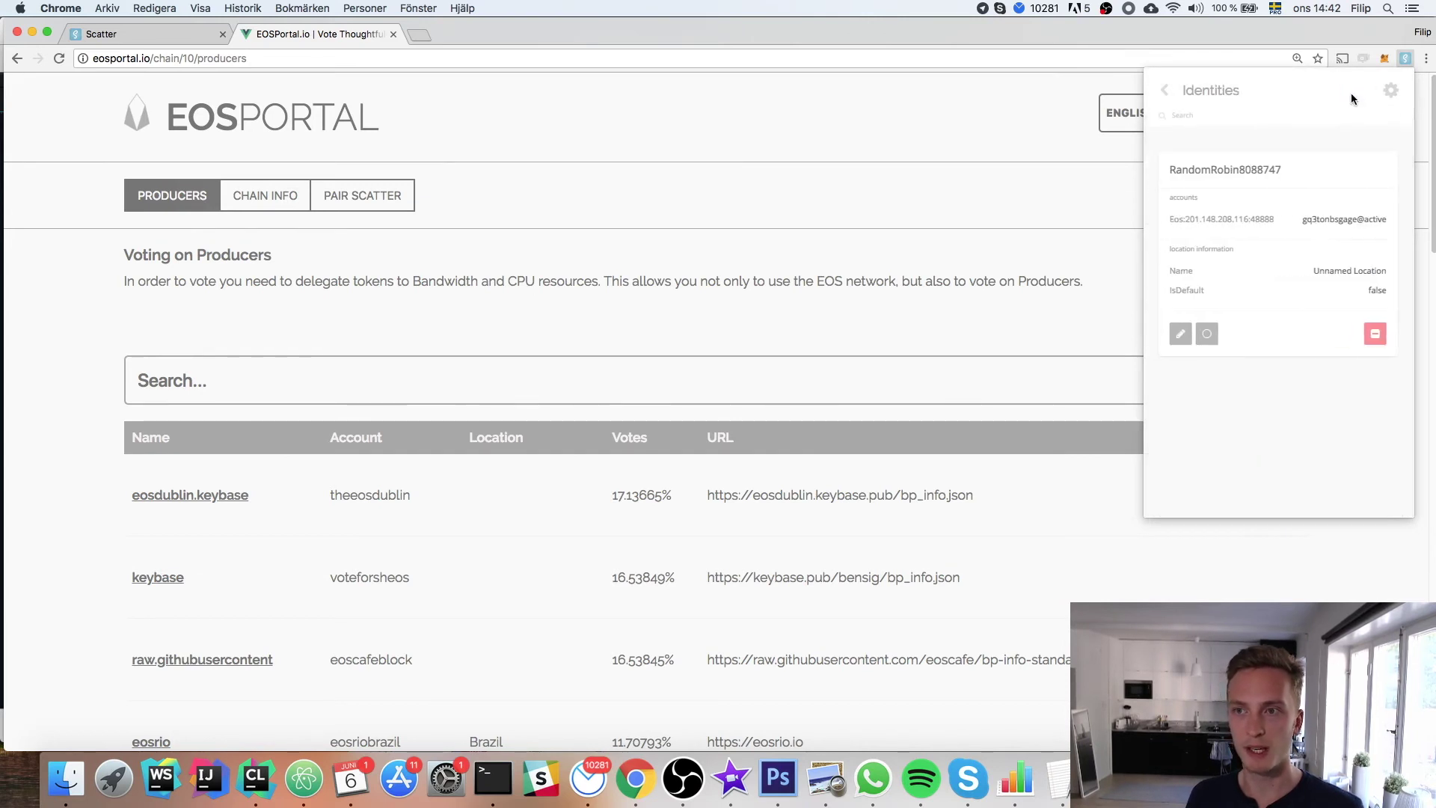
# Step: Dismiss the wallet popup and share the Scatter identity with EOS Portal, accepting its identity request
pyautogui.click(1036, 205)
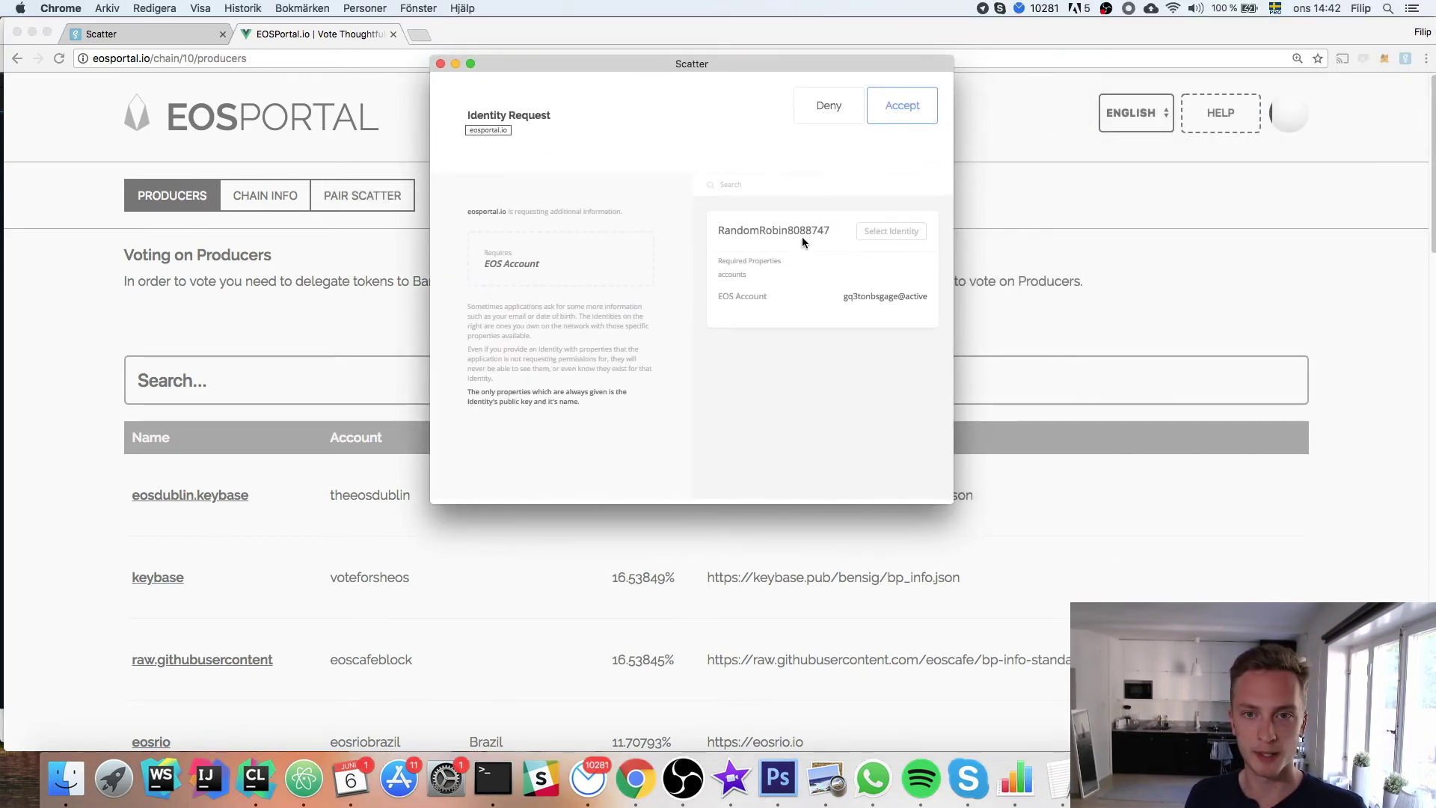
pyautogui.click(876, 233)
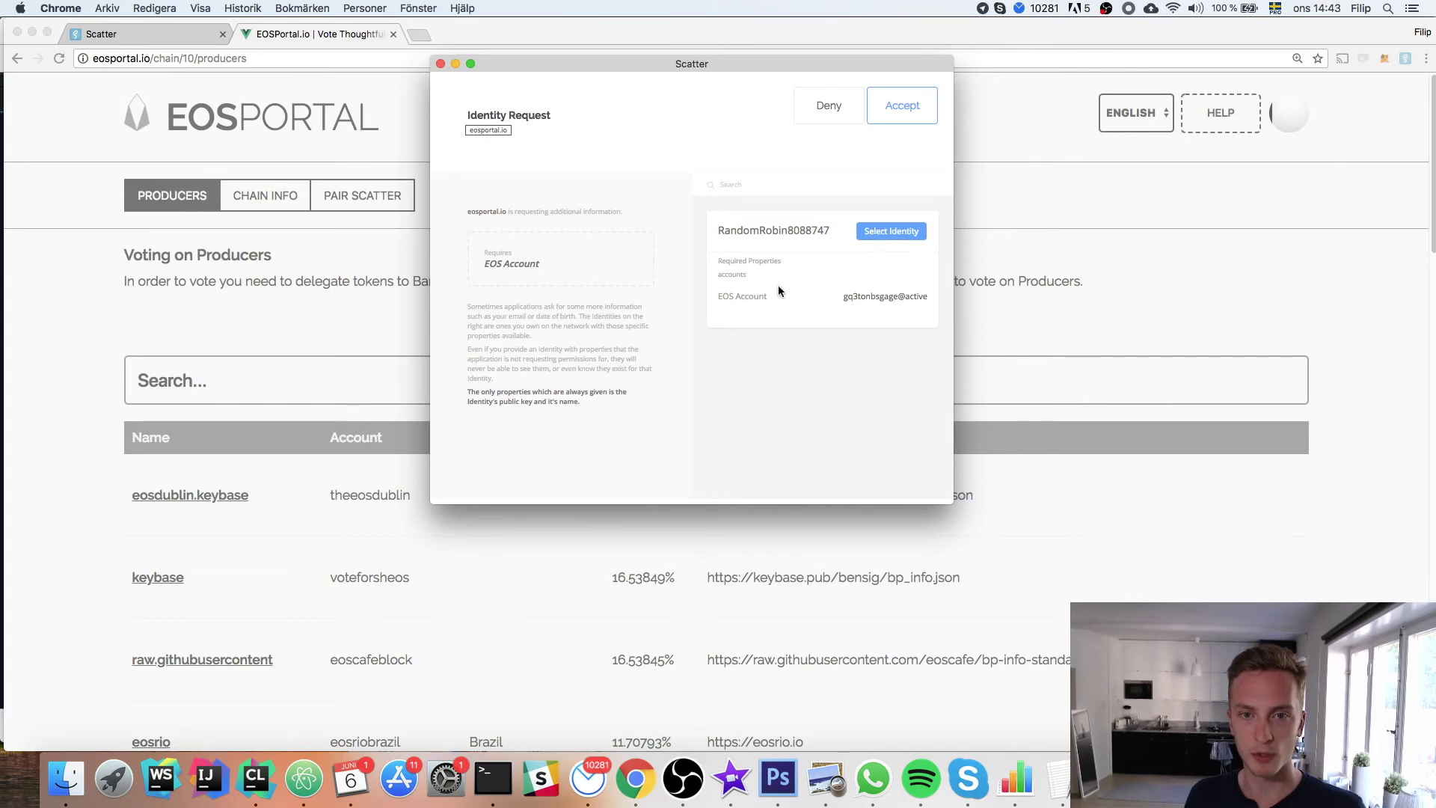
pyautogui.click(915, 105)
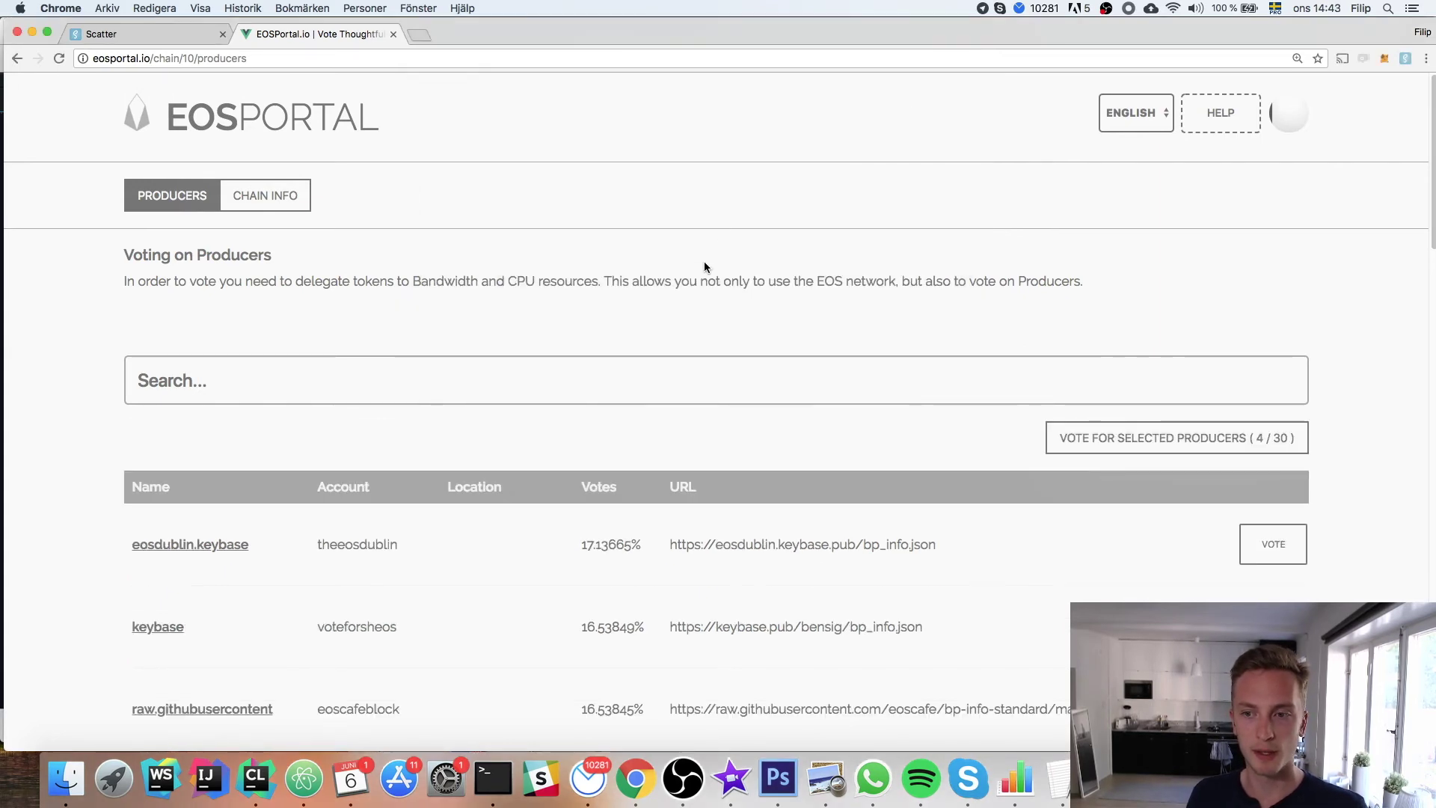
# Step: Deselect keybase so only raw.githubusercontent, eosrio and eossweden stay selected for voting
pyautogui.scroll(-1, 705, 257)
pyautogui.scroll(-3, 1300, 382)
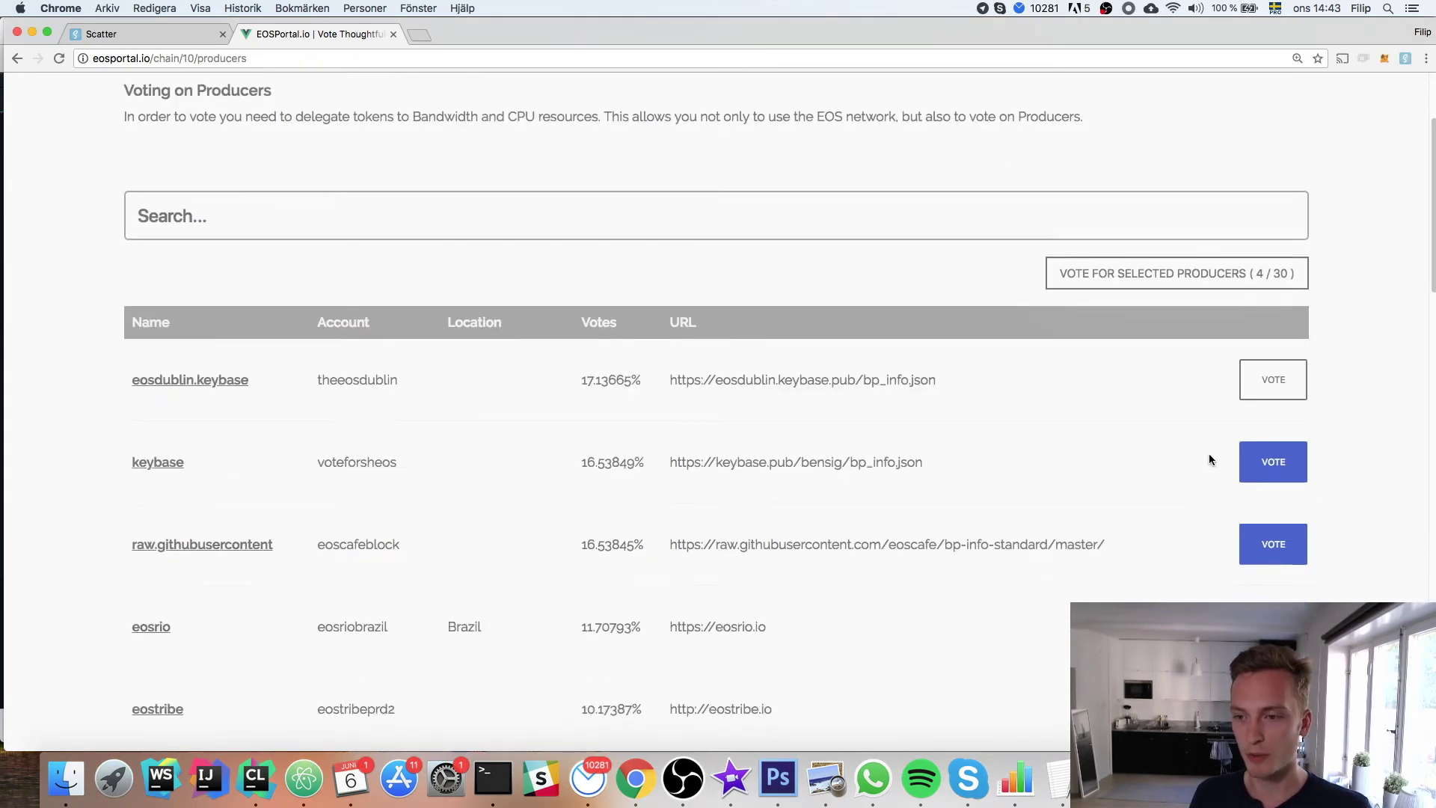
pyautogui.scroll(-4, 1281, 448)
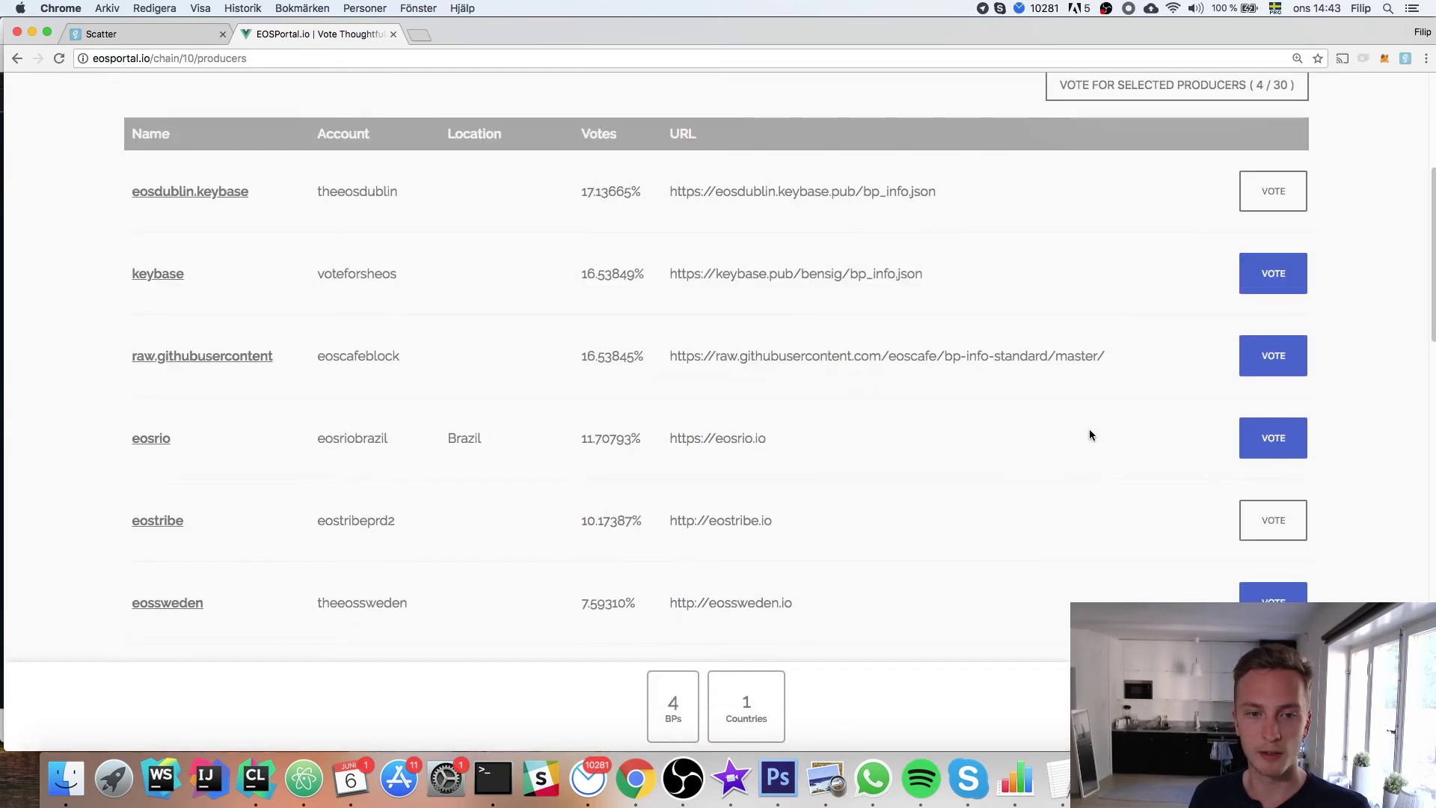
pyautogui.click(1257, 347)
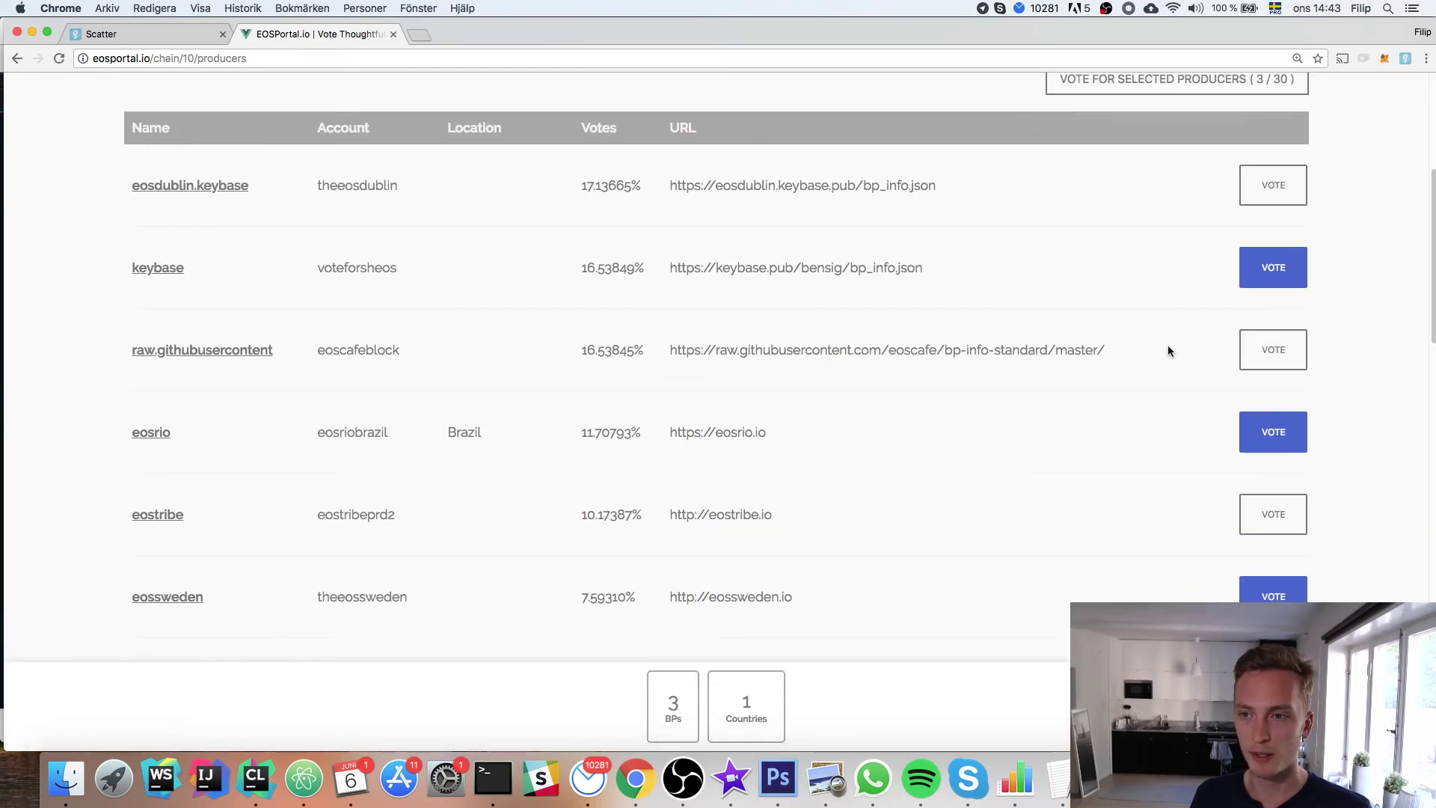
pyautogui.click(1280, 447)
pyautogui.click(1277, 281)
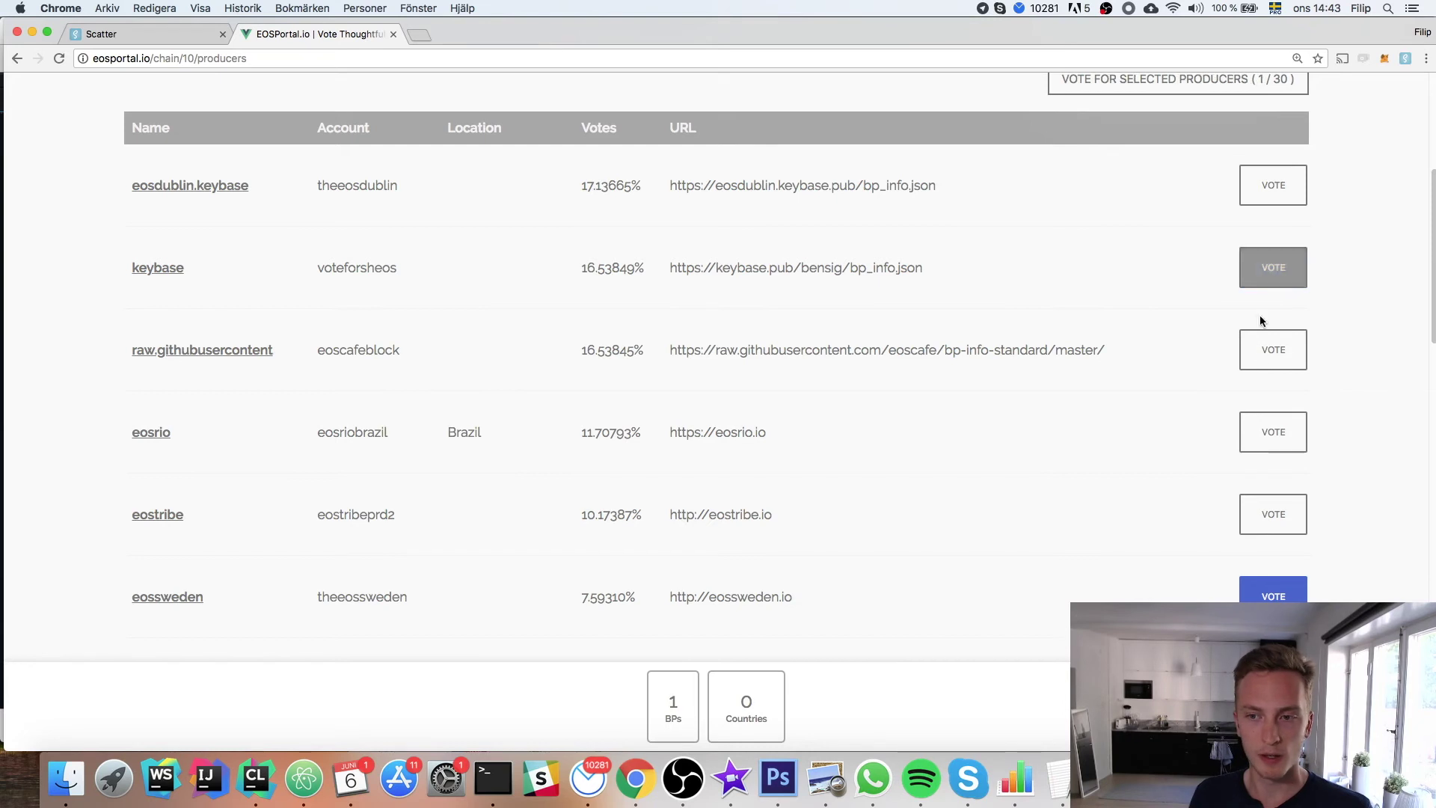
pyautogui.click(1273, 435)
pyautogui.click(1268, 364)
# Step: Review the producers table to confirm eossweden, briefly highlighting its website address
pyautogui.scroll(-1, 1117, 365)
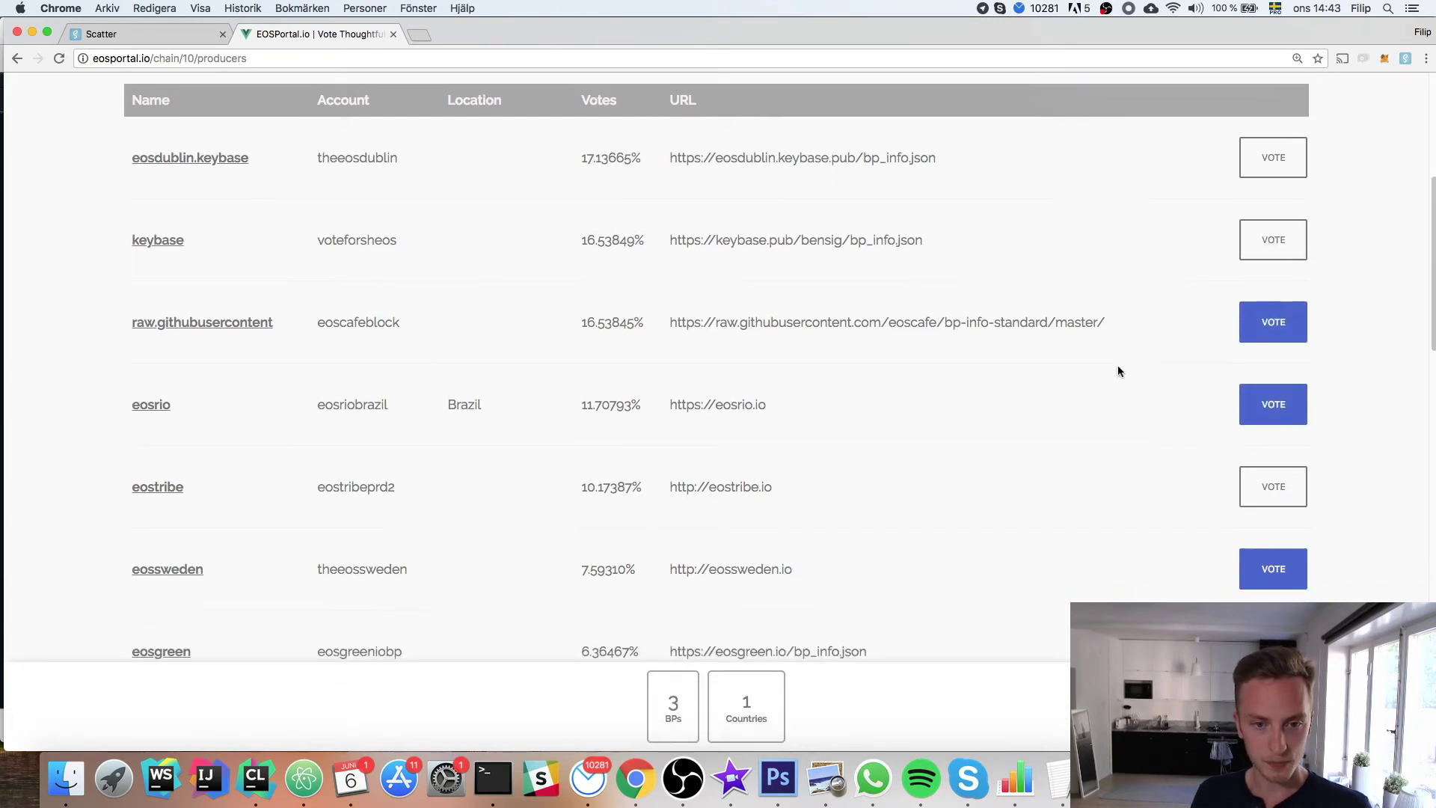
pyautogui.scroll(1, 1053, 370)
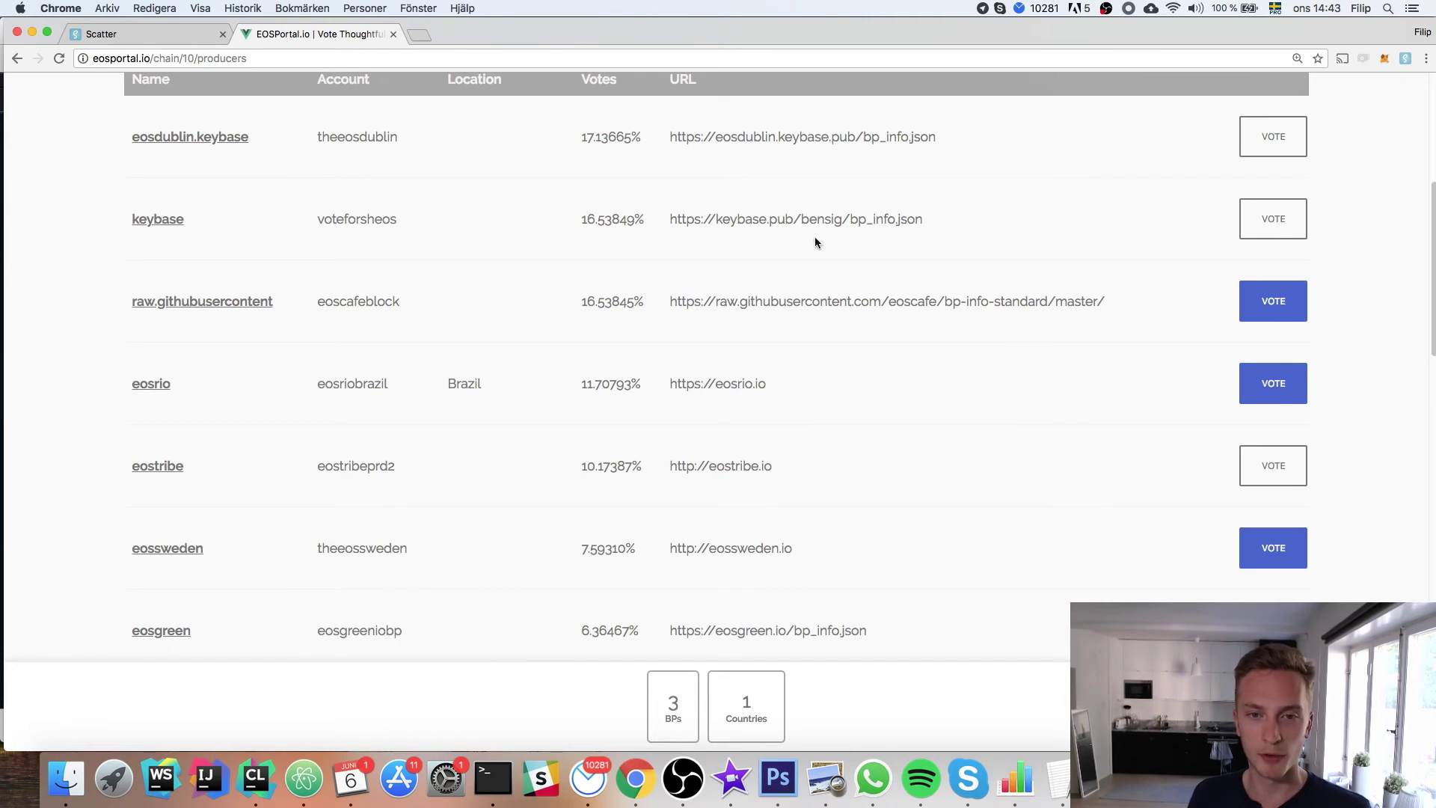
pyautogui.scroll(-1, 940, 229)
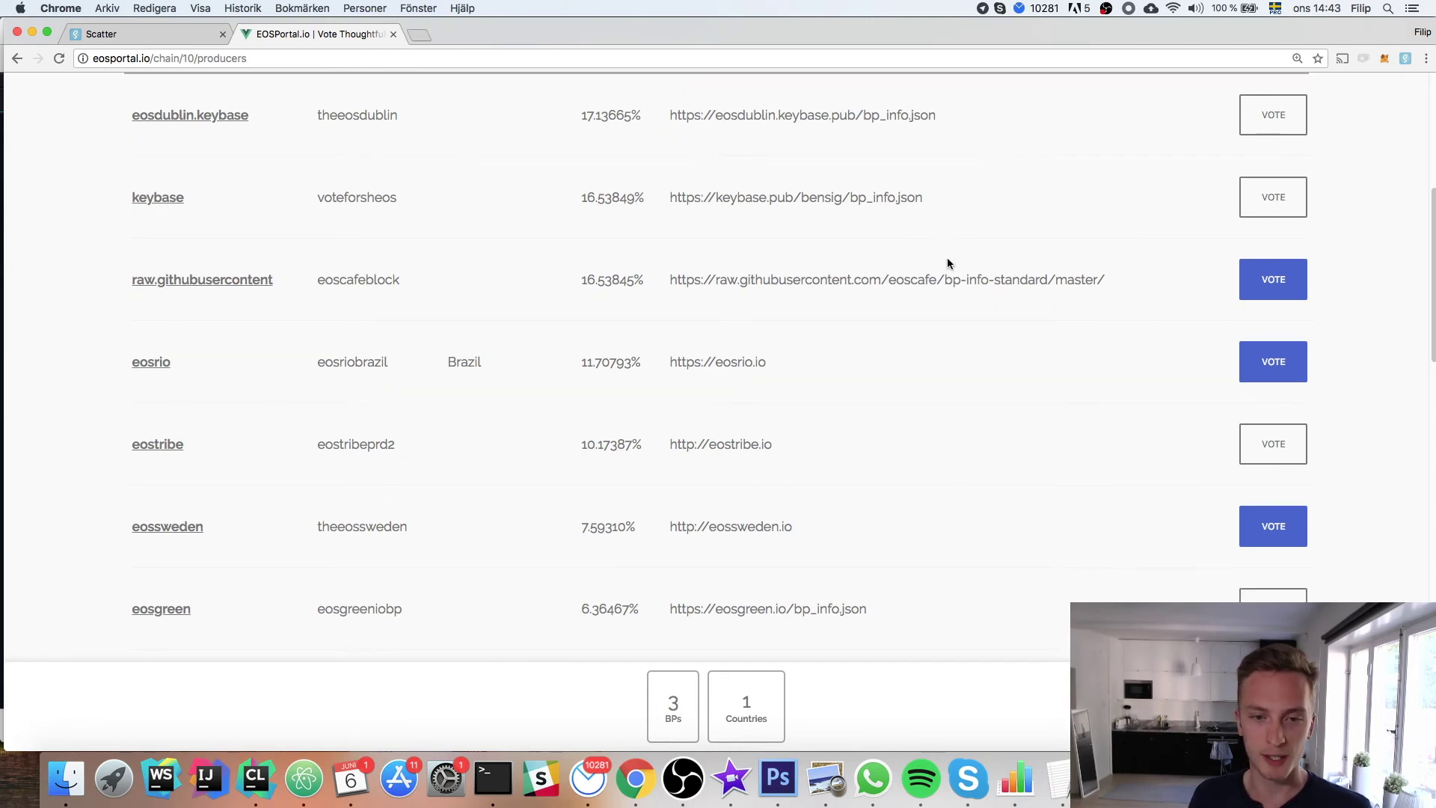
pyautogui.moveTo(824, 527); pyautogui.dragTo(670, 529)
pyautogui.click(833, 524)
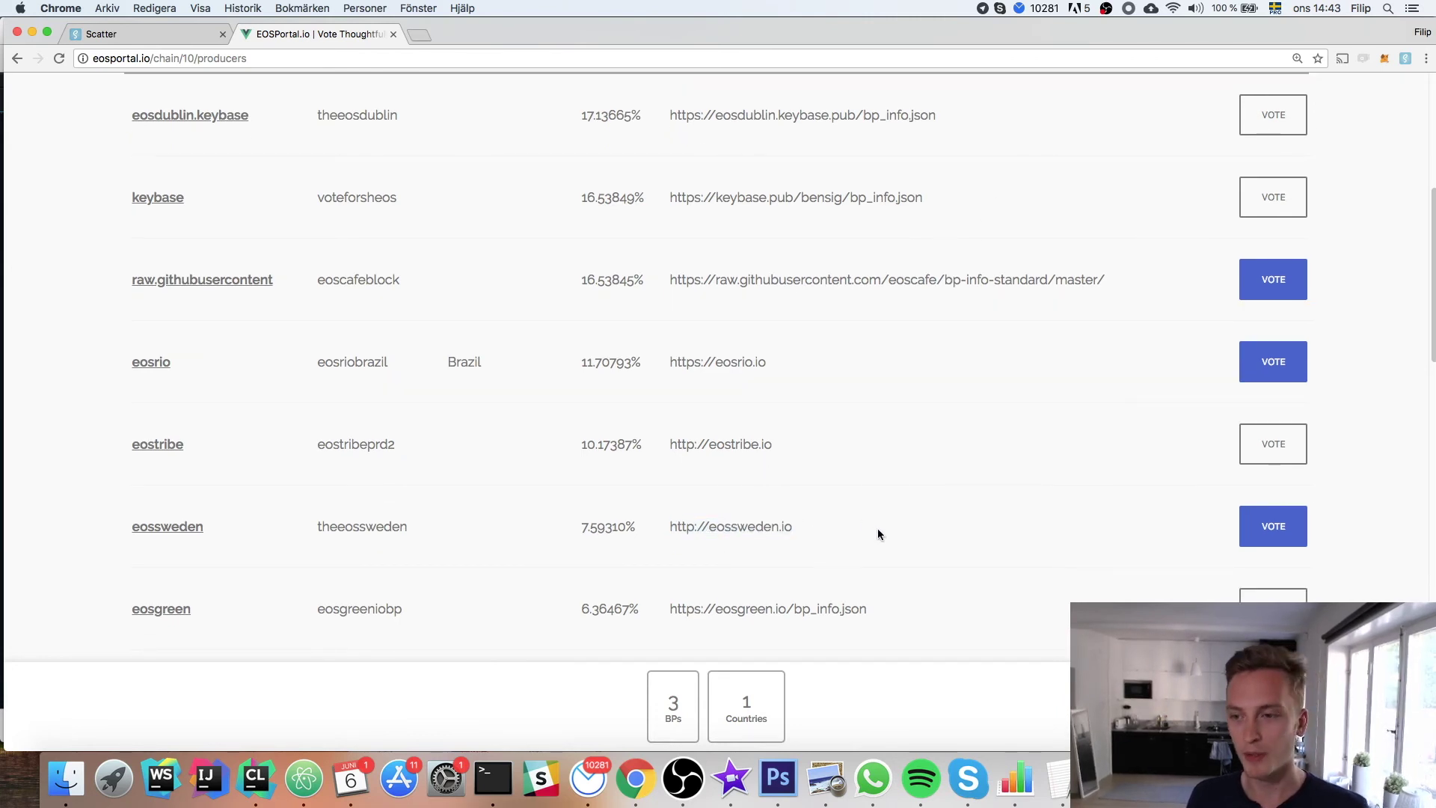
pyautogui.scroll(3, 1157, 388)
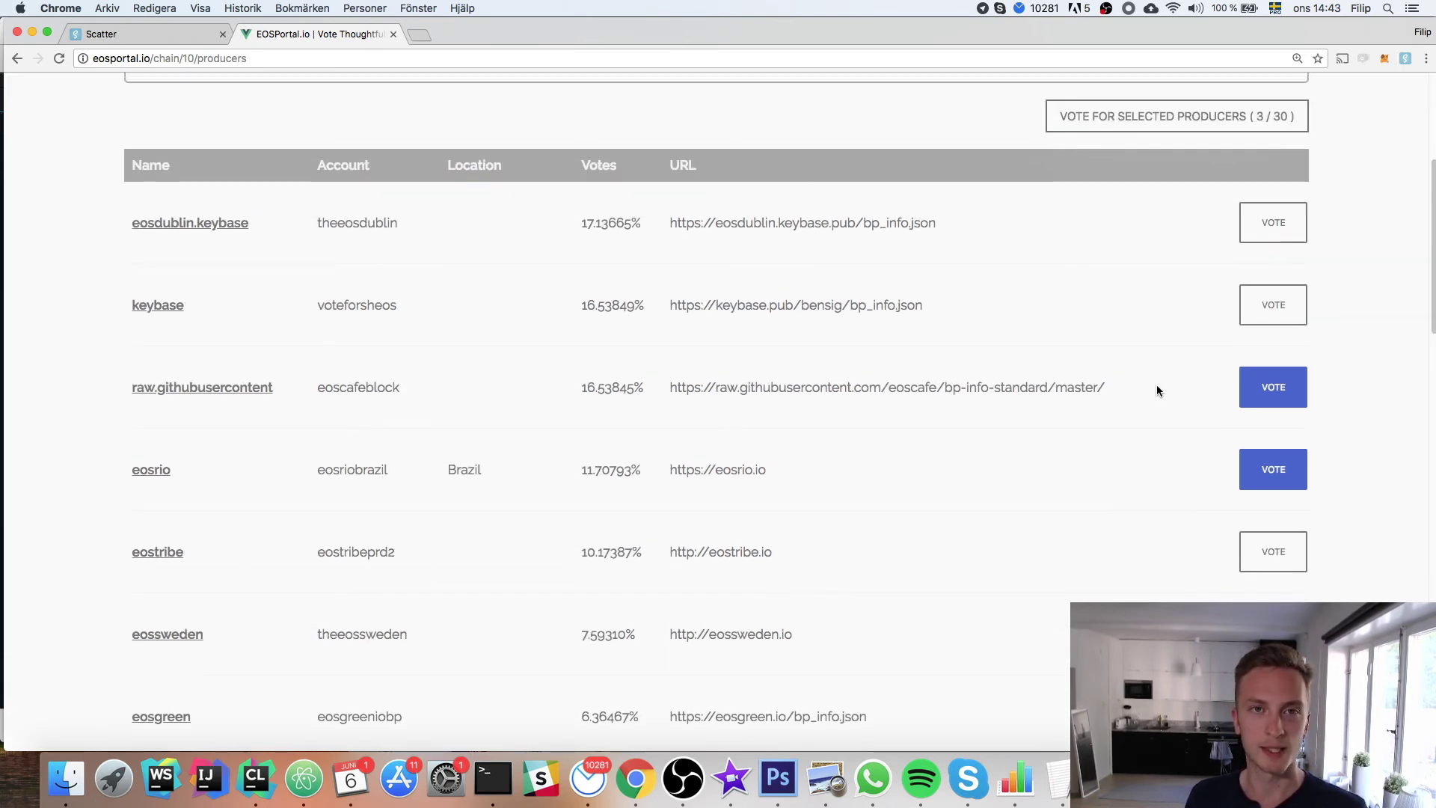
pyautogui.scroll(5, 1156, 384)
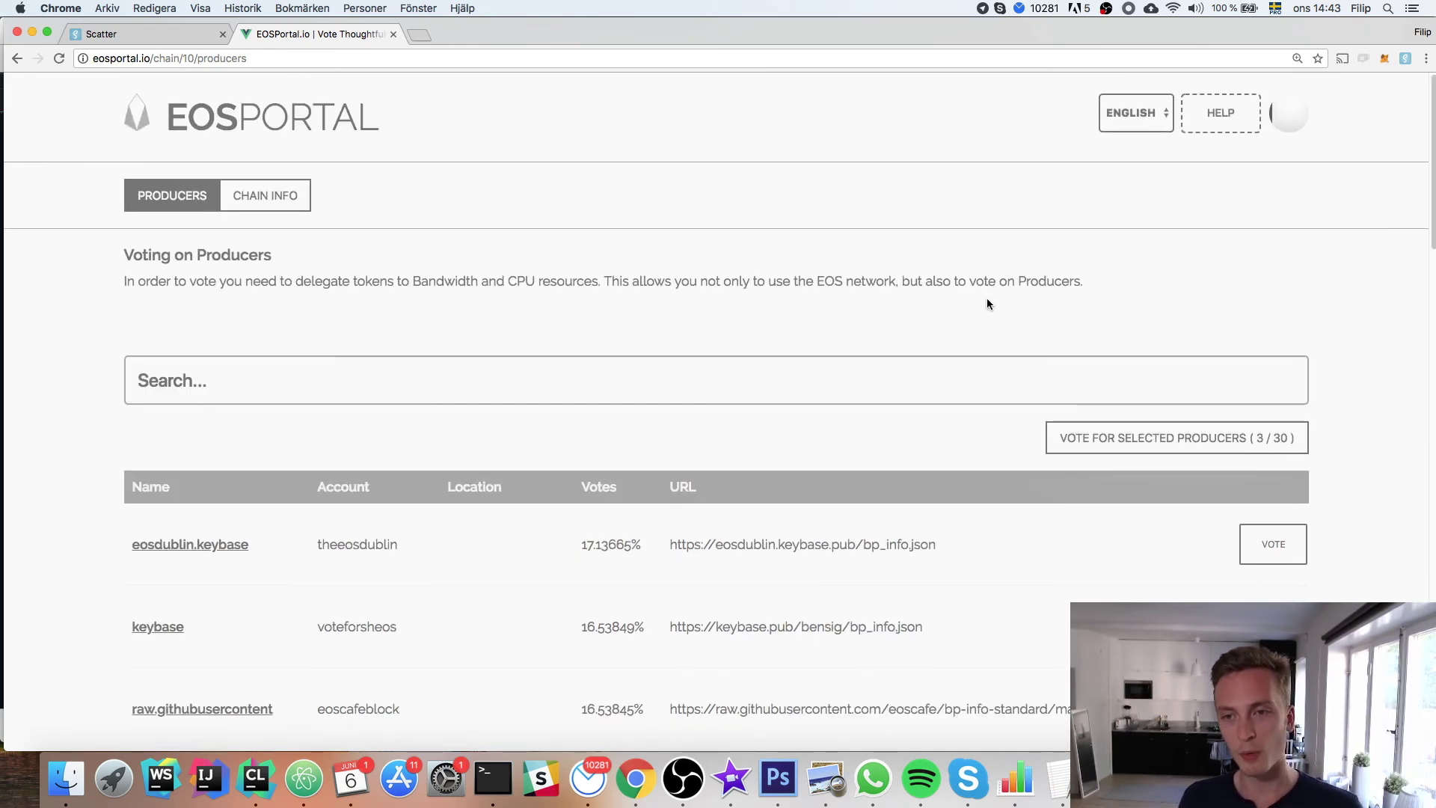
pyautogui.scroll(-4, 984, 304)
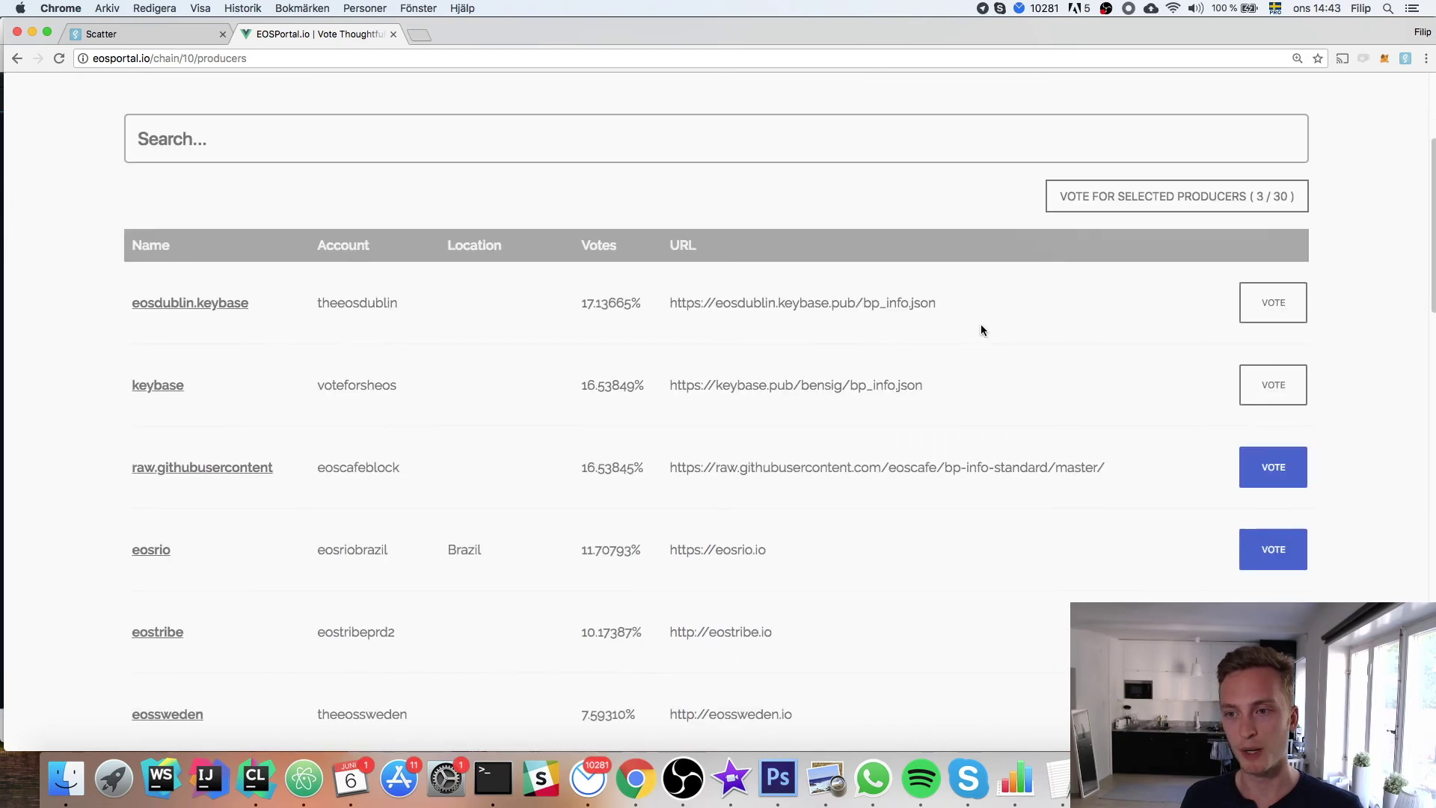
pyautogui.scroll(-10, 1395, 353)
pyautogui.scroll(15, 1394, 357)
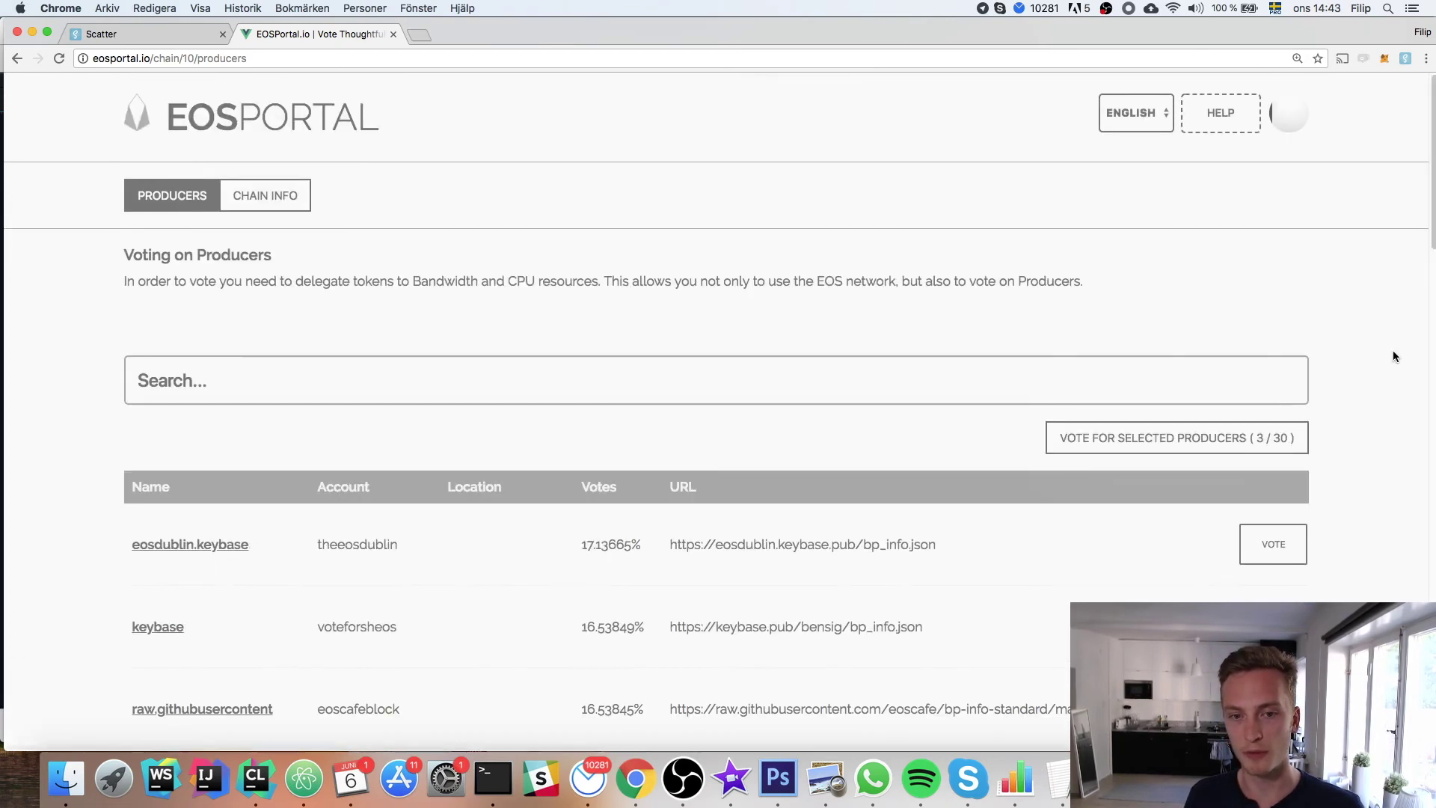
# Step: Submit votes for eoscafeblock, eosriobrazil and theeossweden and sign the voteproducer request with whitelisting off
pyautogui.click(1286, 451)
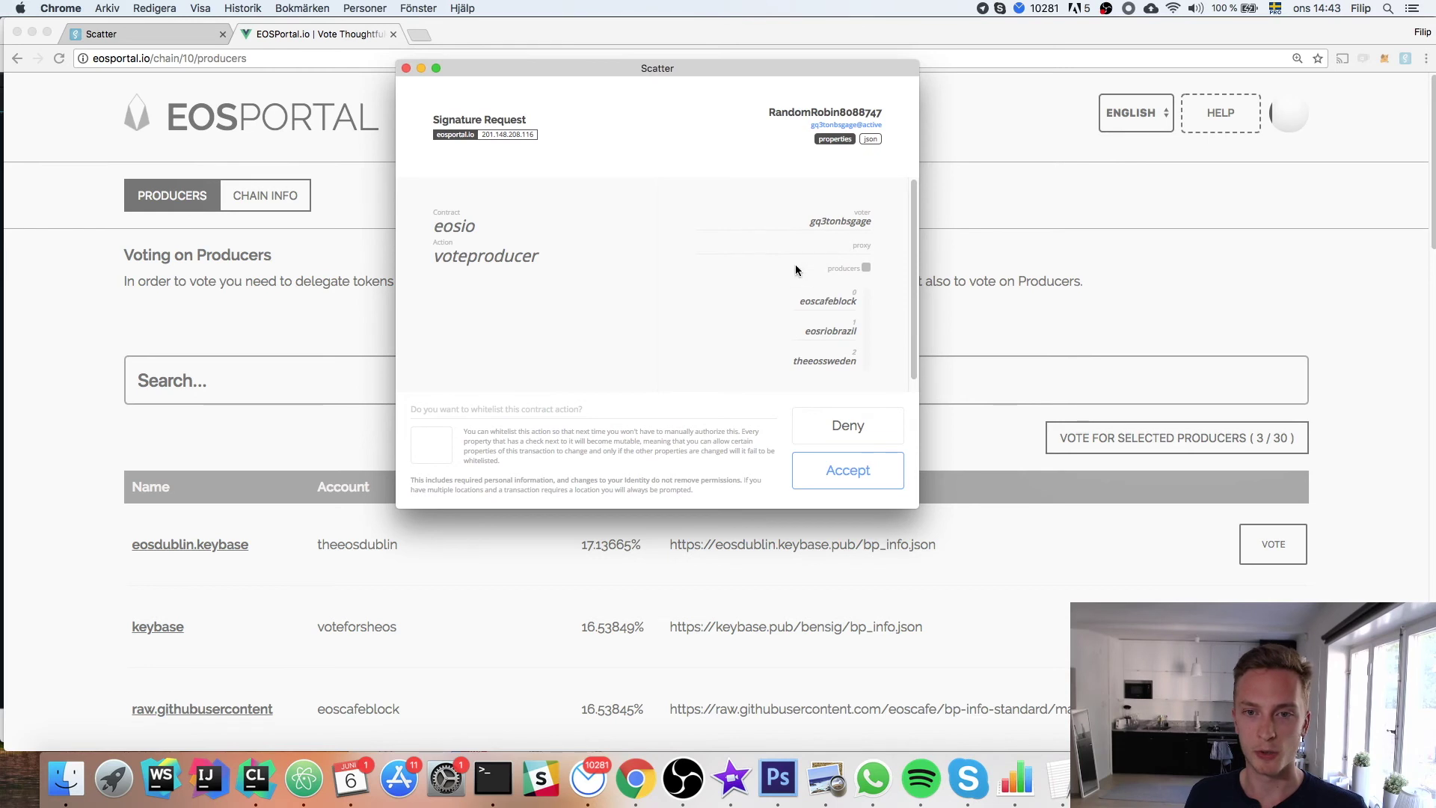
pyautogui.scroll(-1, 796, 270)
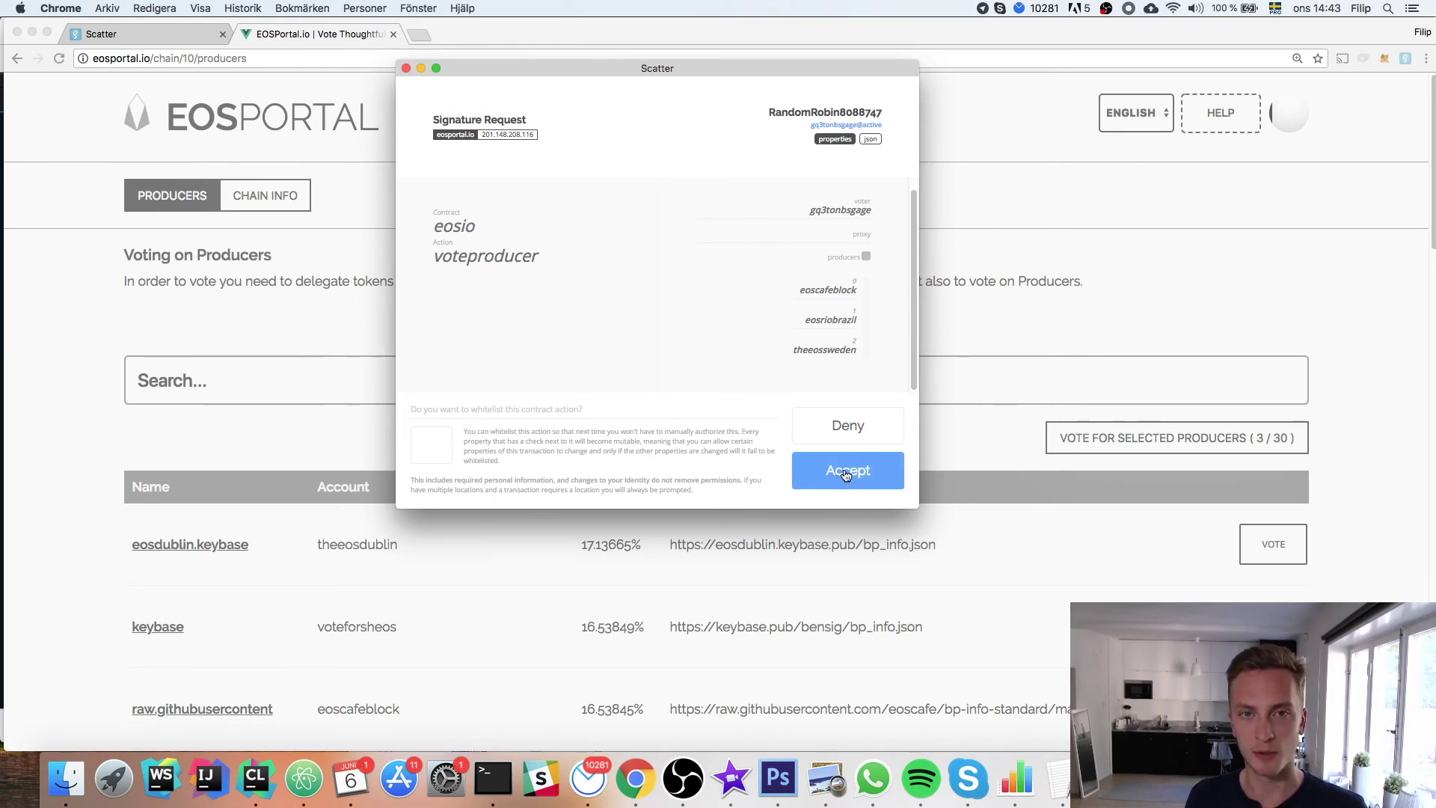
pyautogui.click(450, 448)
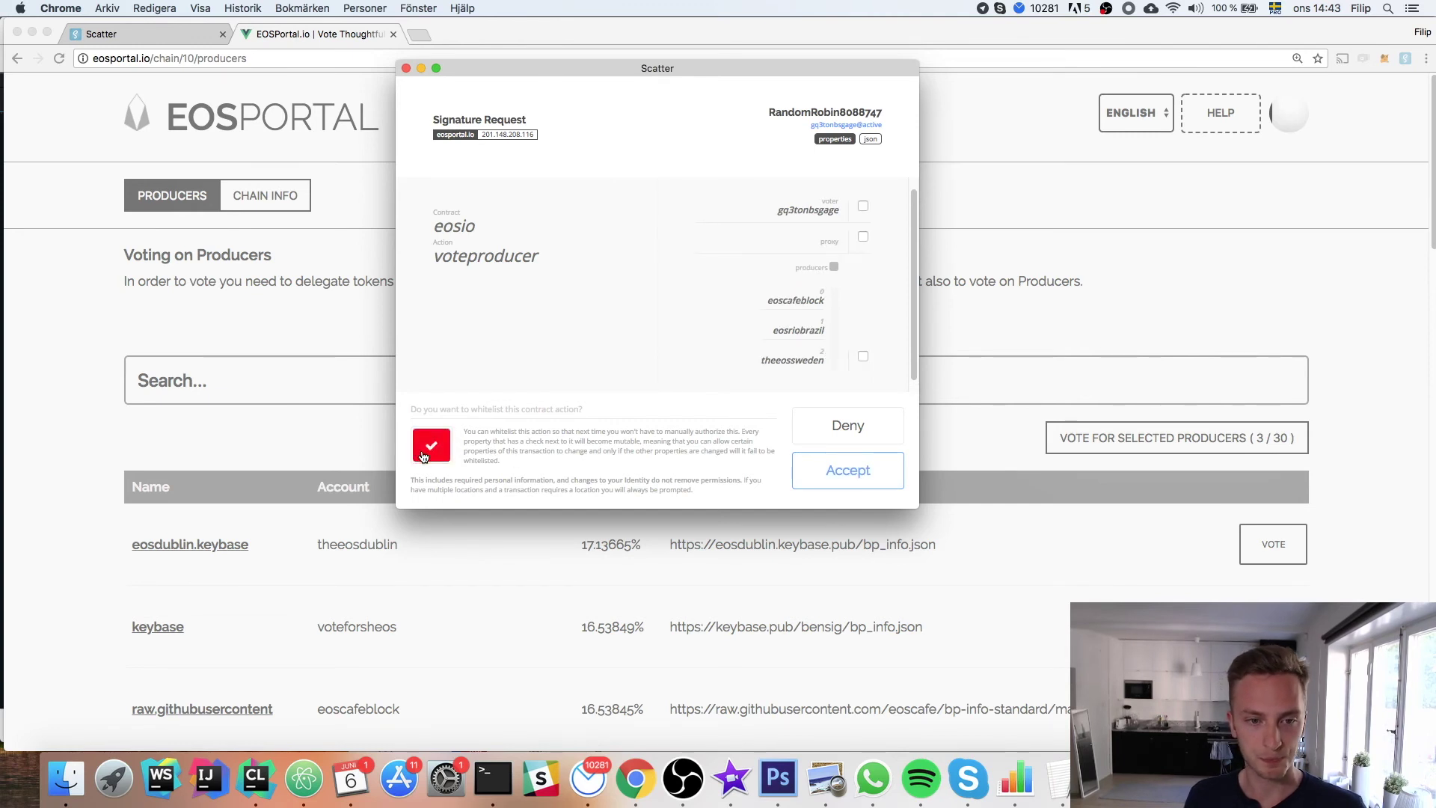
pyautogui.click(431, 455)
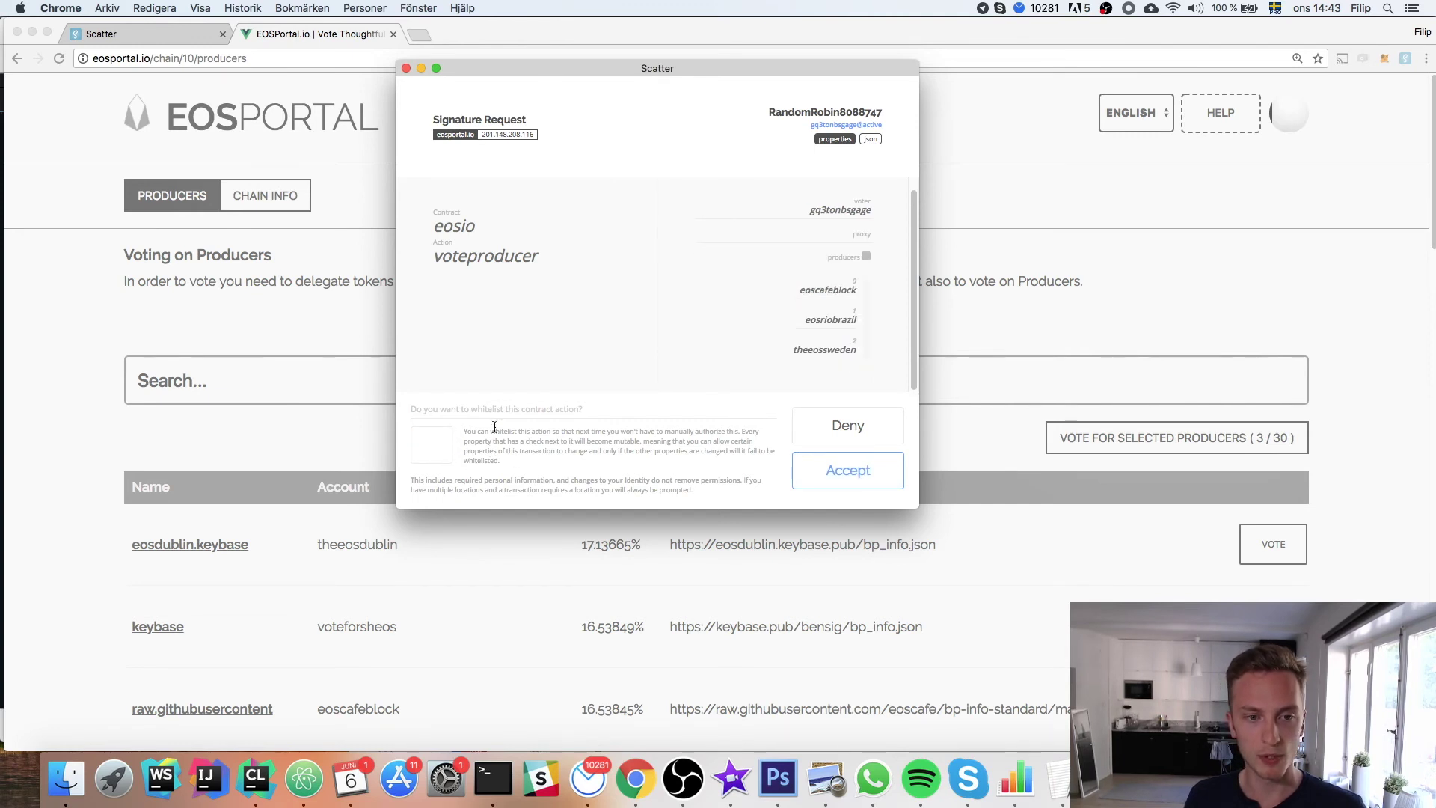
pyautogui.click(845, 472)
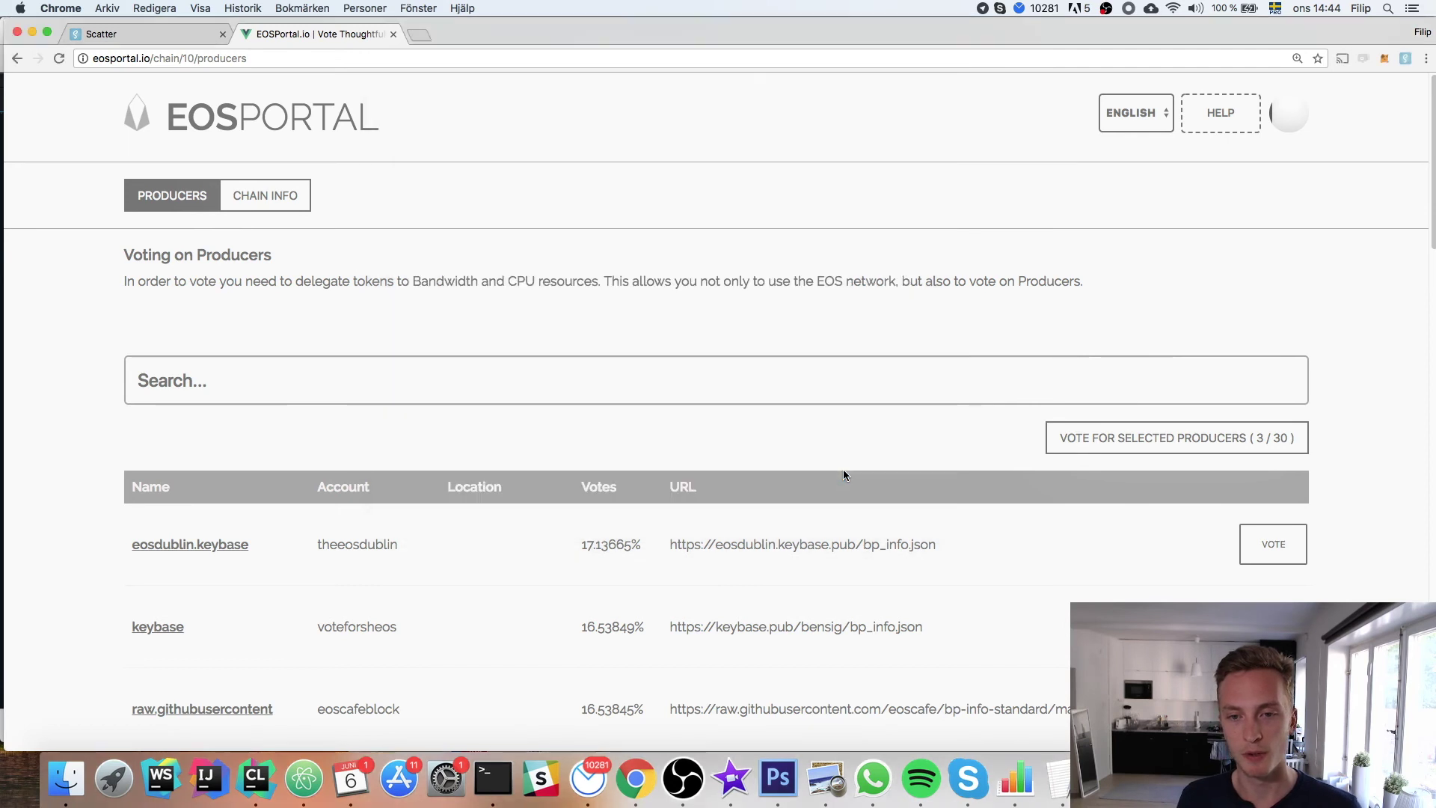
pyautogui.rightClick(854, 223)
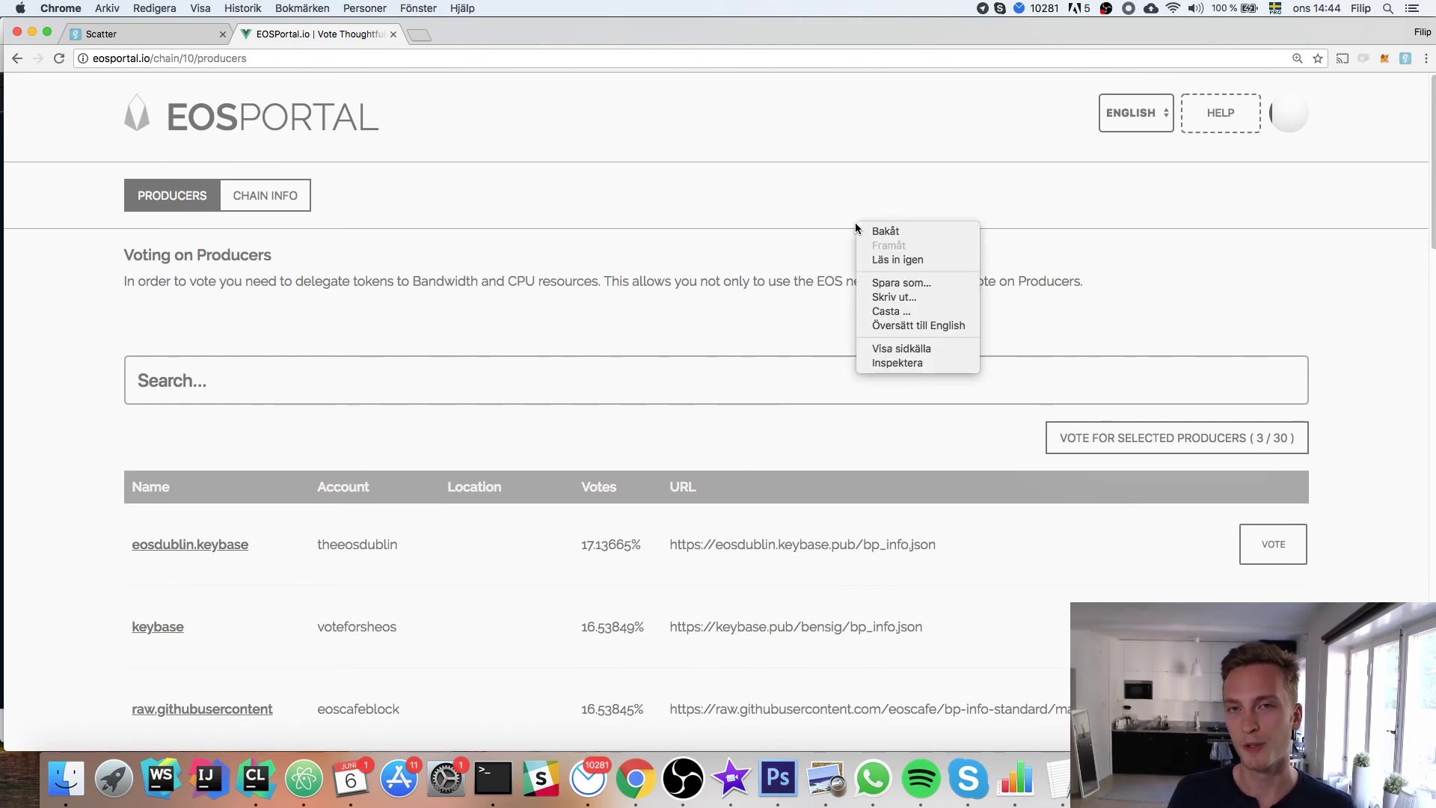
pyautogui.click(833, 213)
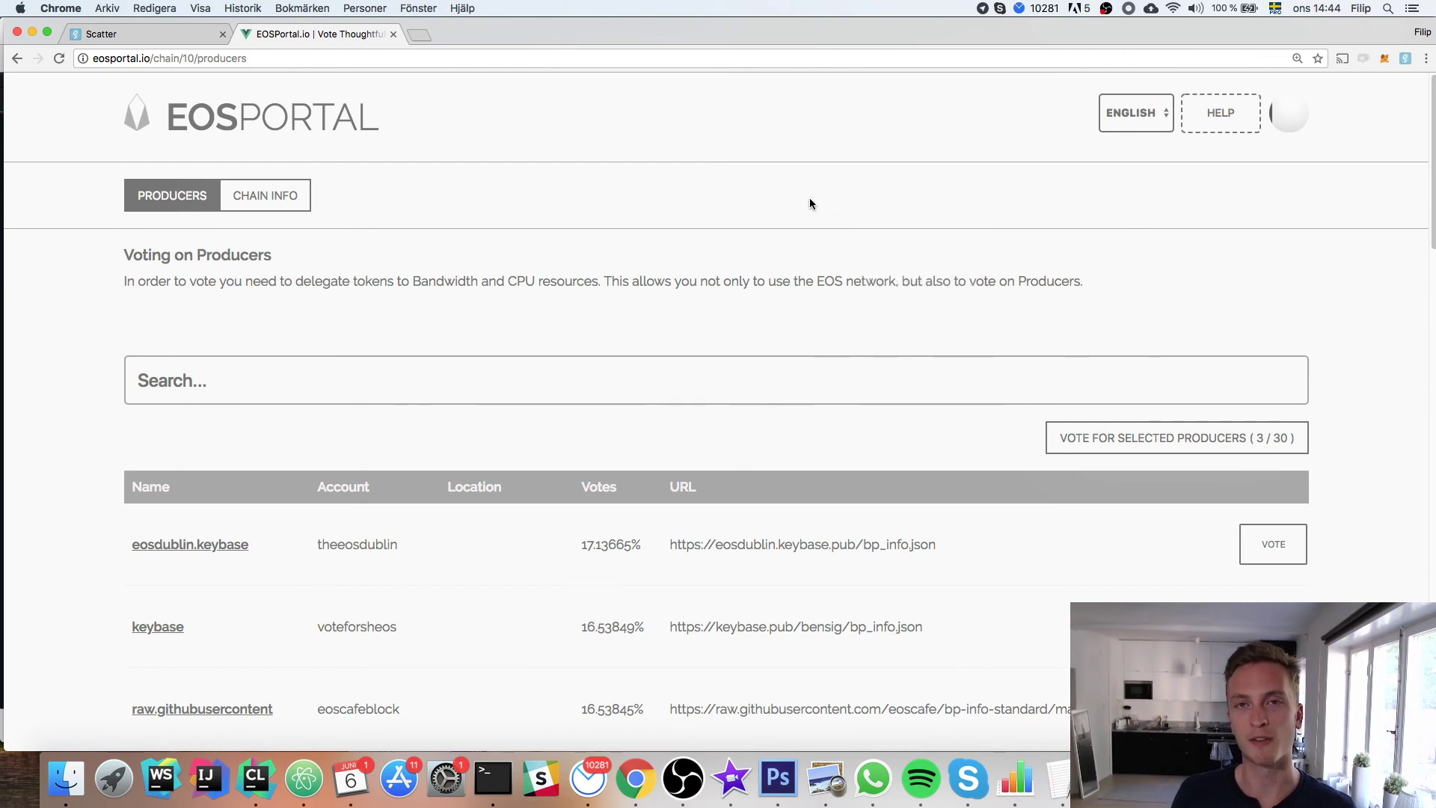